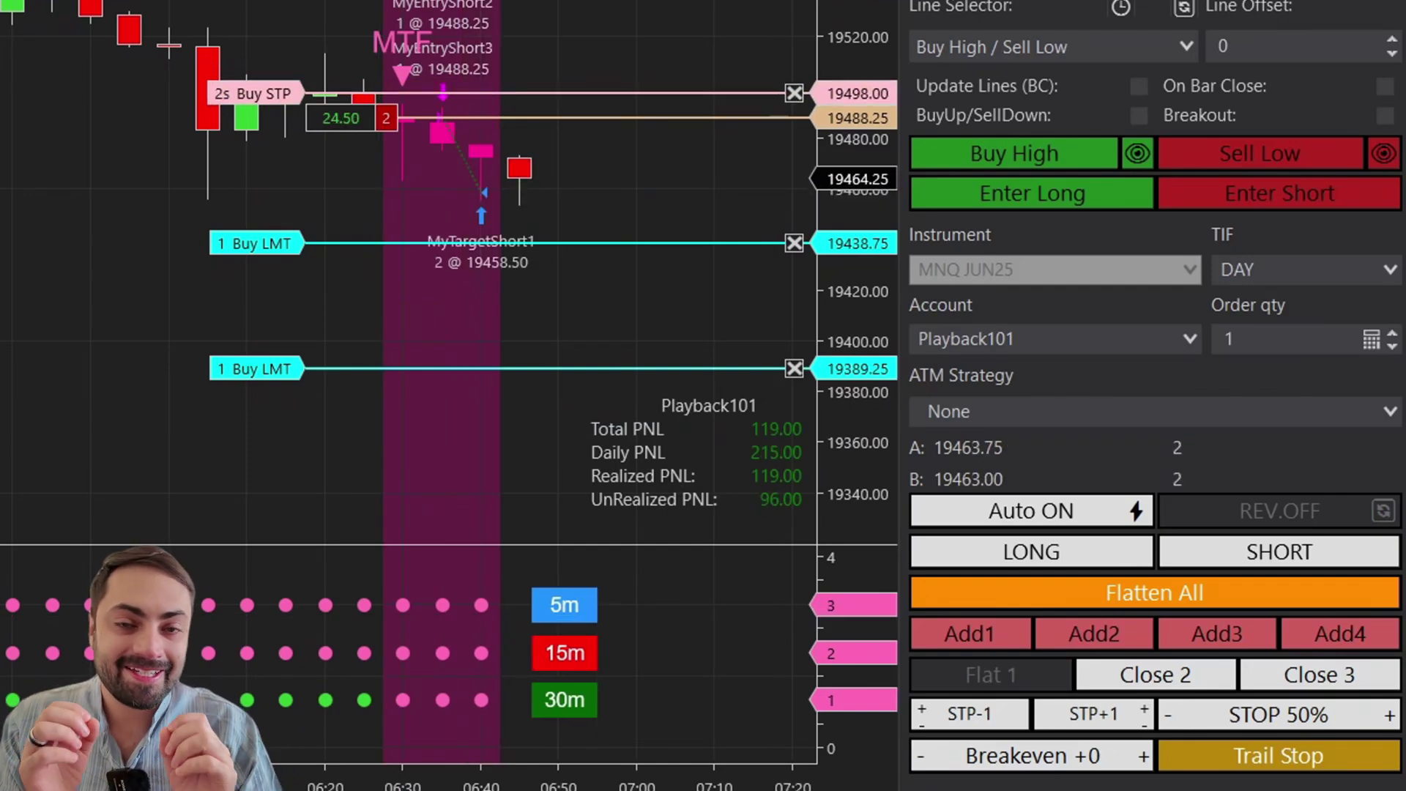
# Step: Move the short position's stop order to Breakeven +0, and nudge it with the stop adjustments to 19490.00
pyautogui.click(1009, 765)
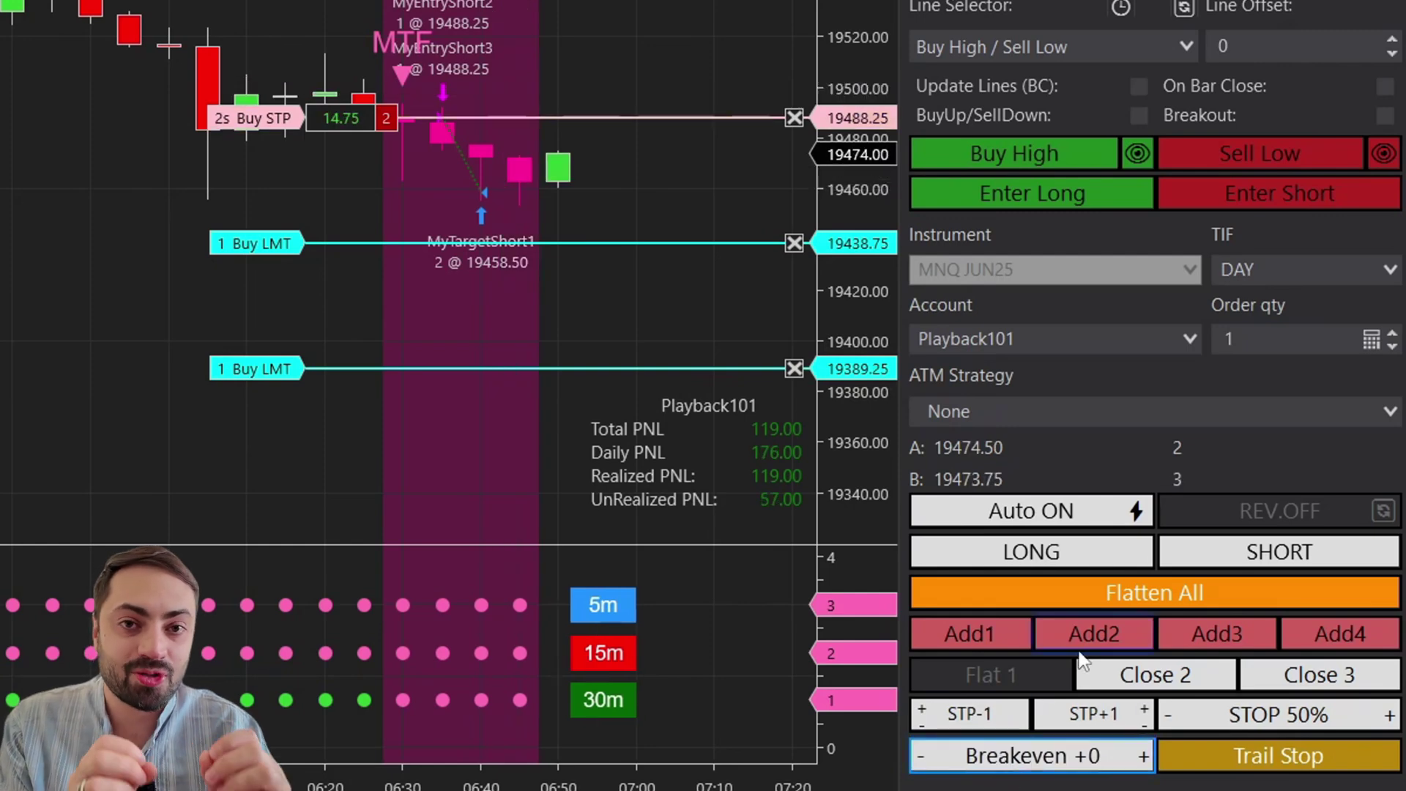
pyautogui.click(983, 704)
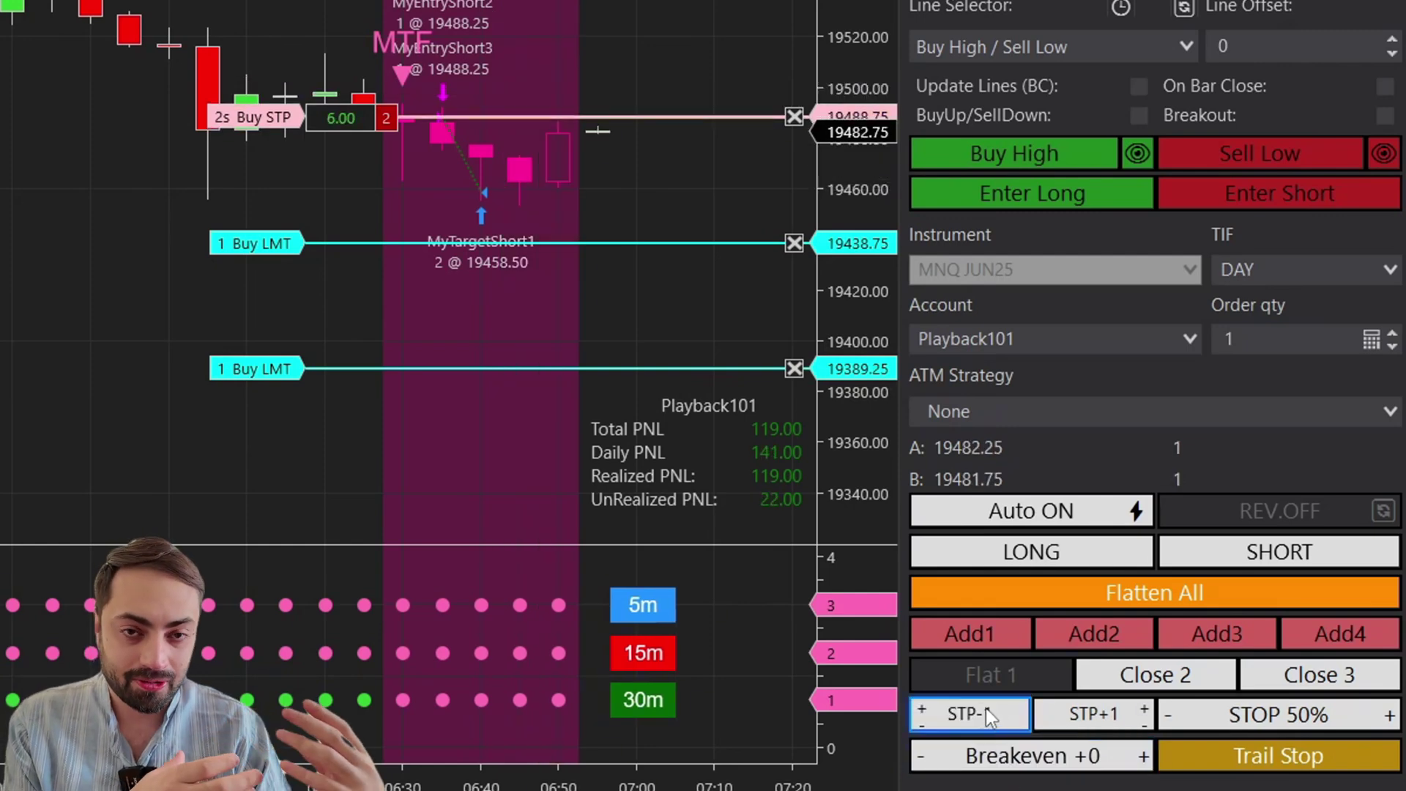
pyautogui.click(986, 709)
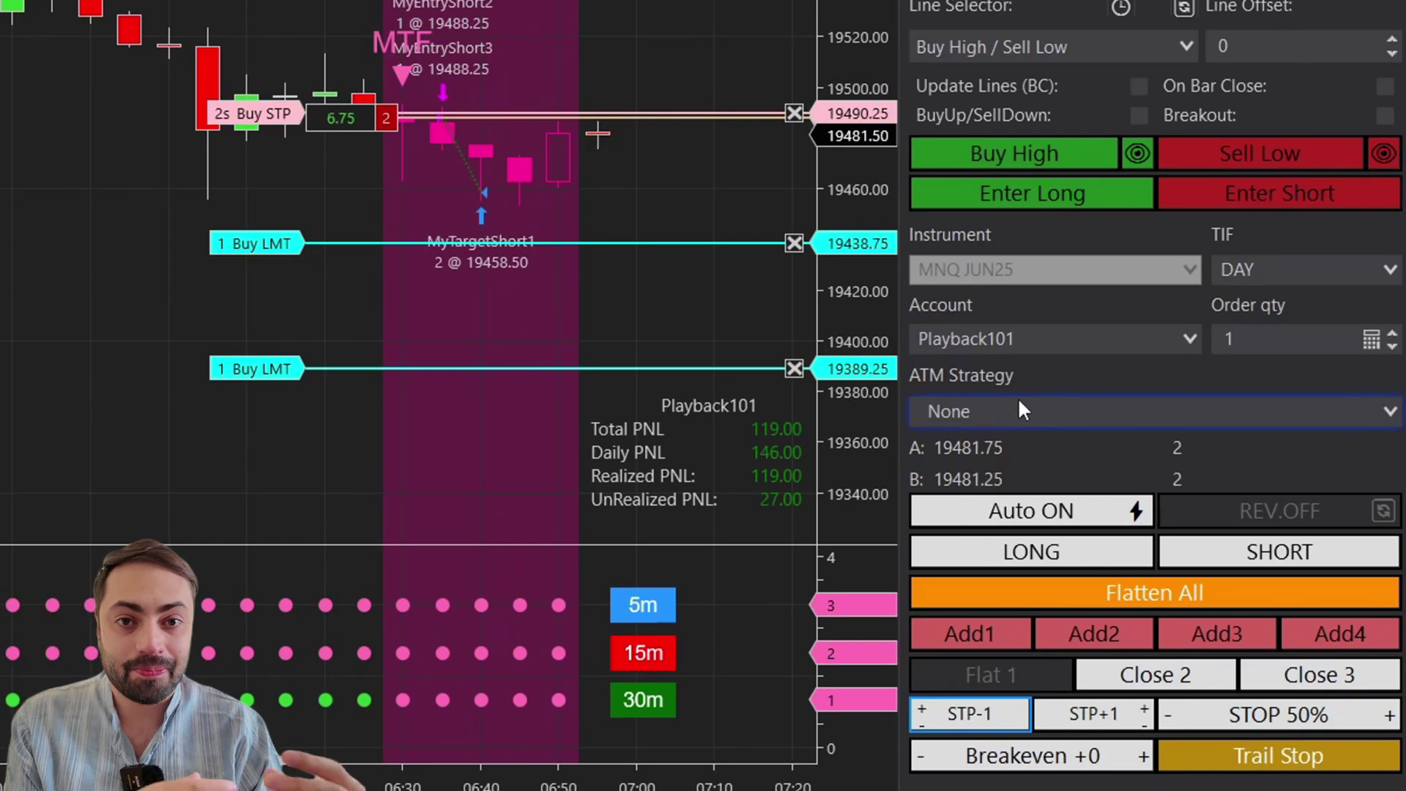
pyautogui.click(1065, 725)
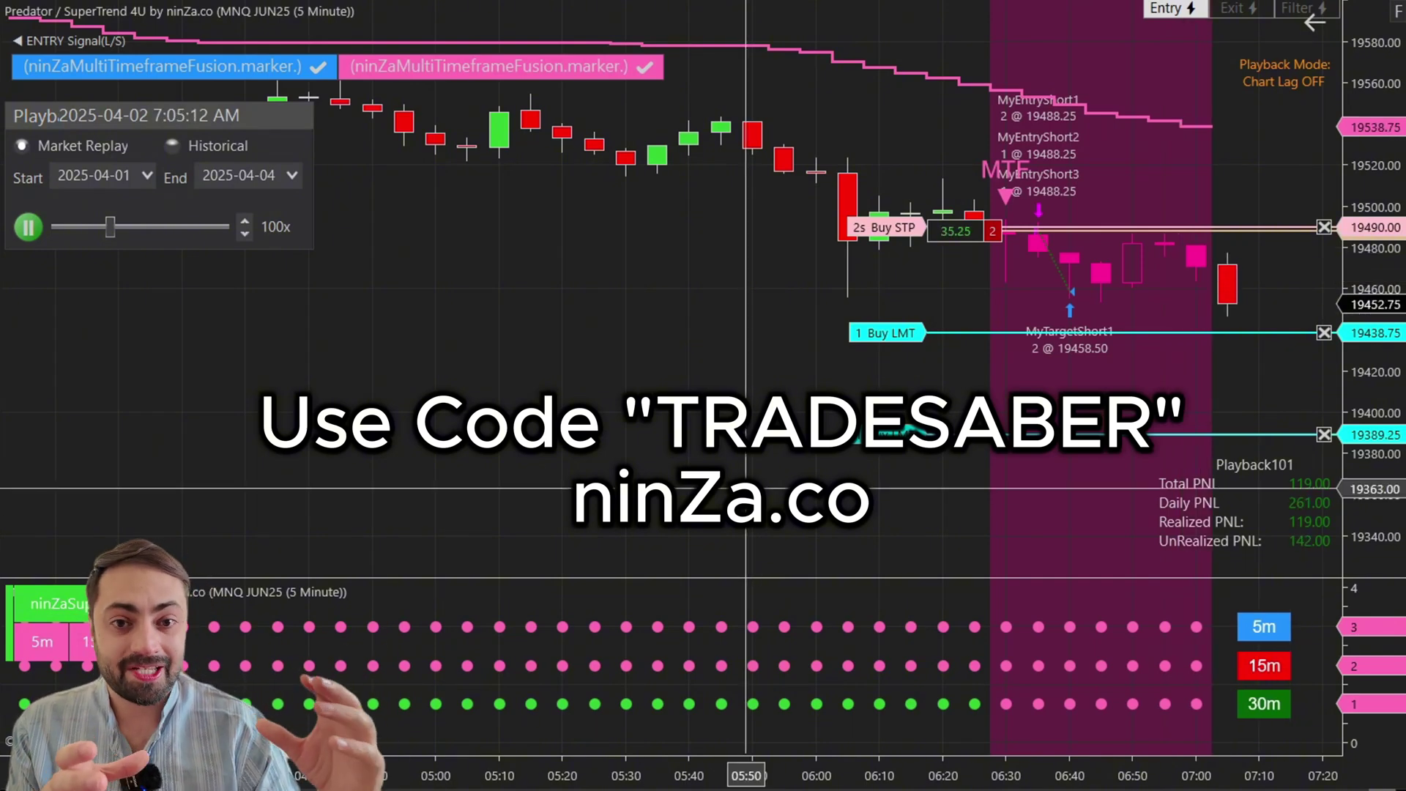
# Step: Raise the market replay playback speed to 1000x
pyautogui.click(245, 220)
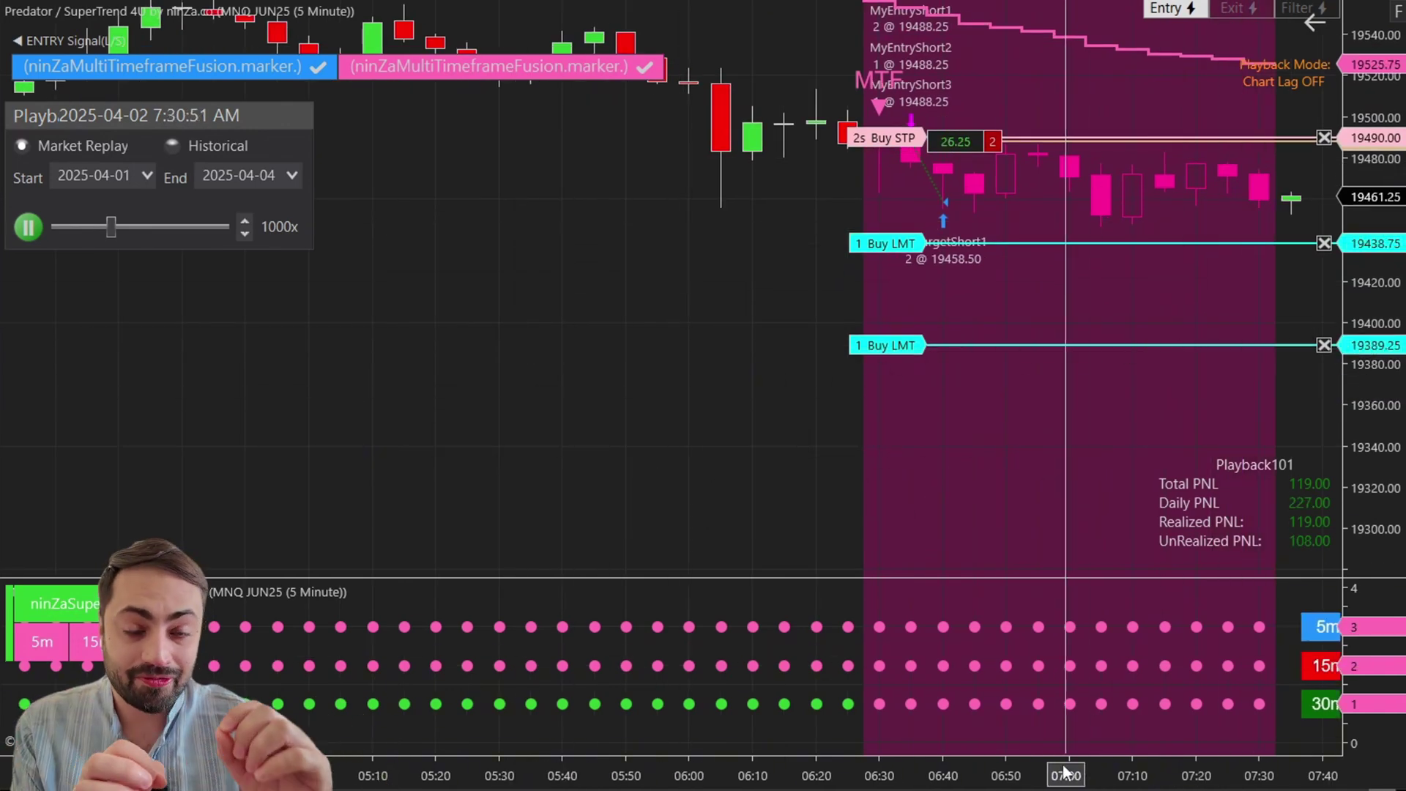
pyautogui.scroll(-2, 539, 408)
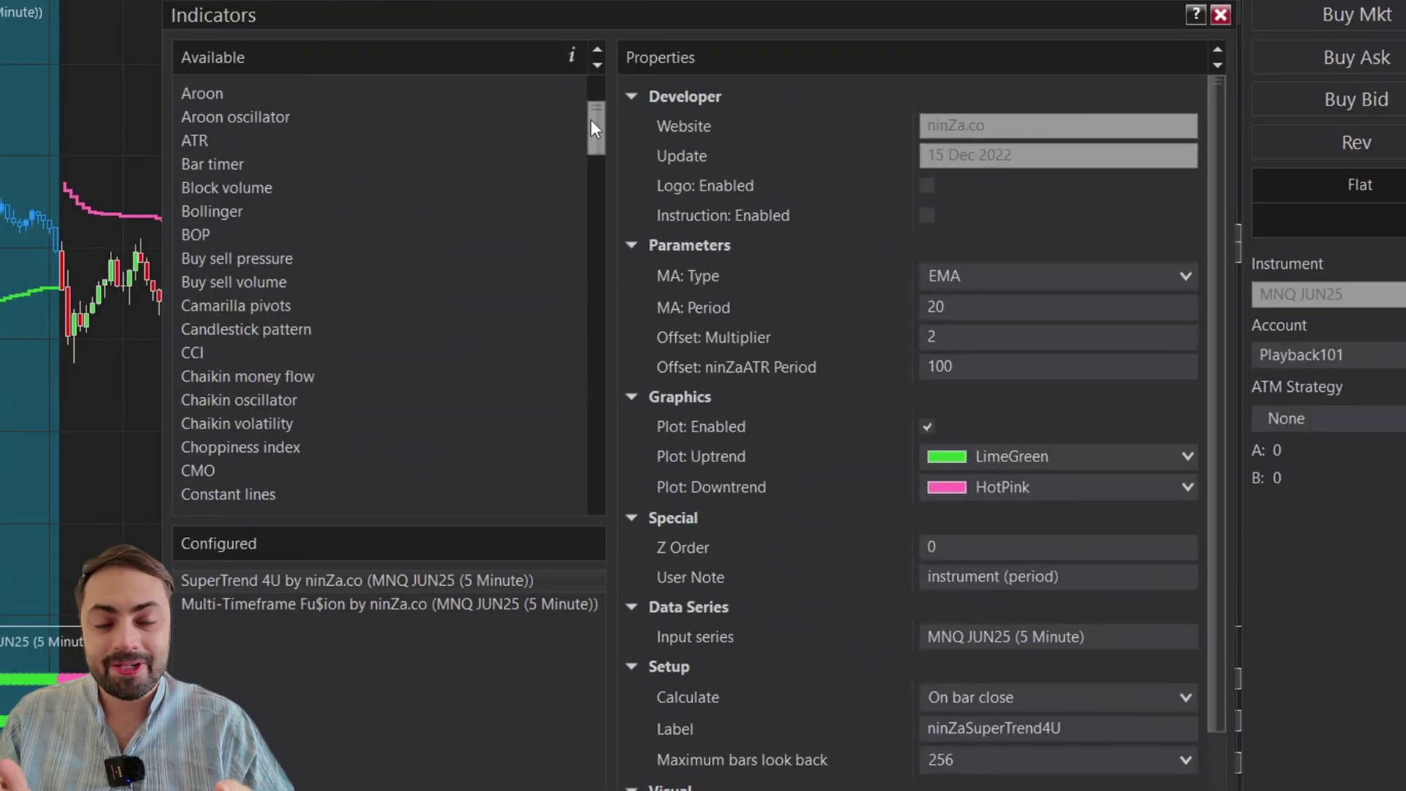
# Step: Locate ninZaMultiTimeframeFusion among the available chart indicators
pyautogui.moveTo(590, 120); pyautogui.dragTo(584, 292)
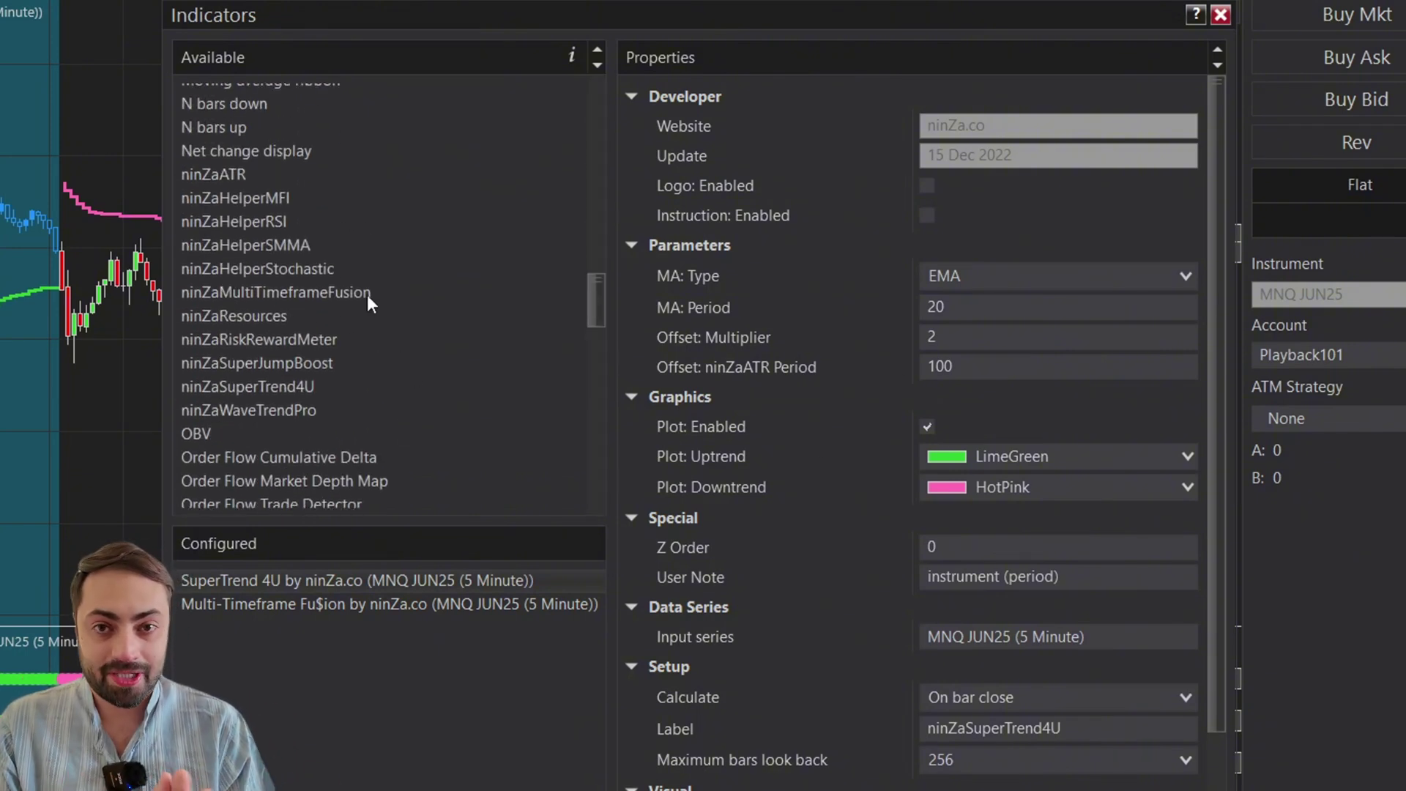
pyautogui.click(186, 296)
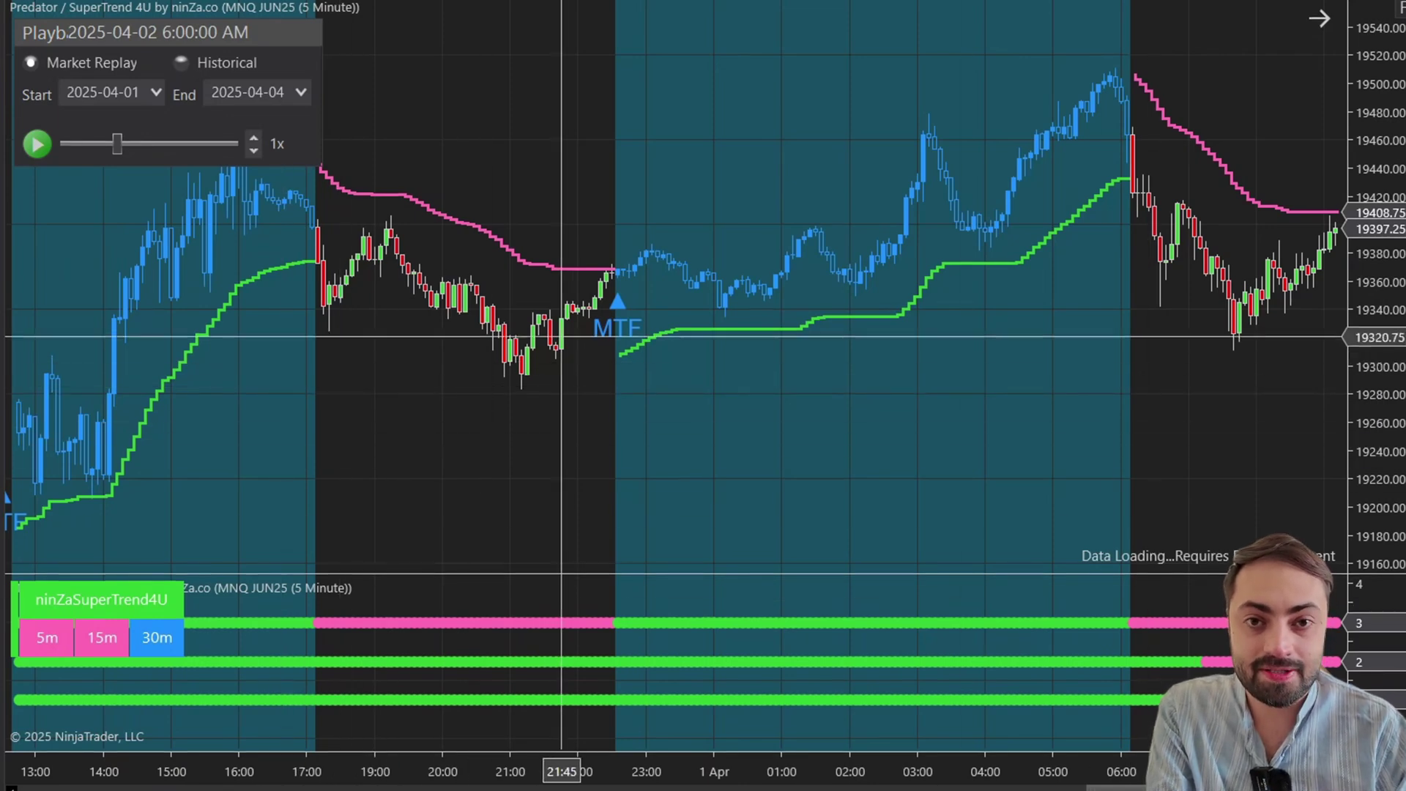
# Step: Examine the bullish and bearish MTF signal markers on the 5-minute chart against the timeframe trend dots below them
pyautogui.click(599, 257)
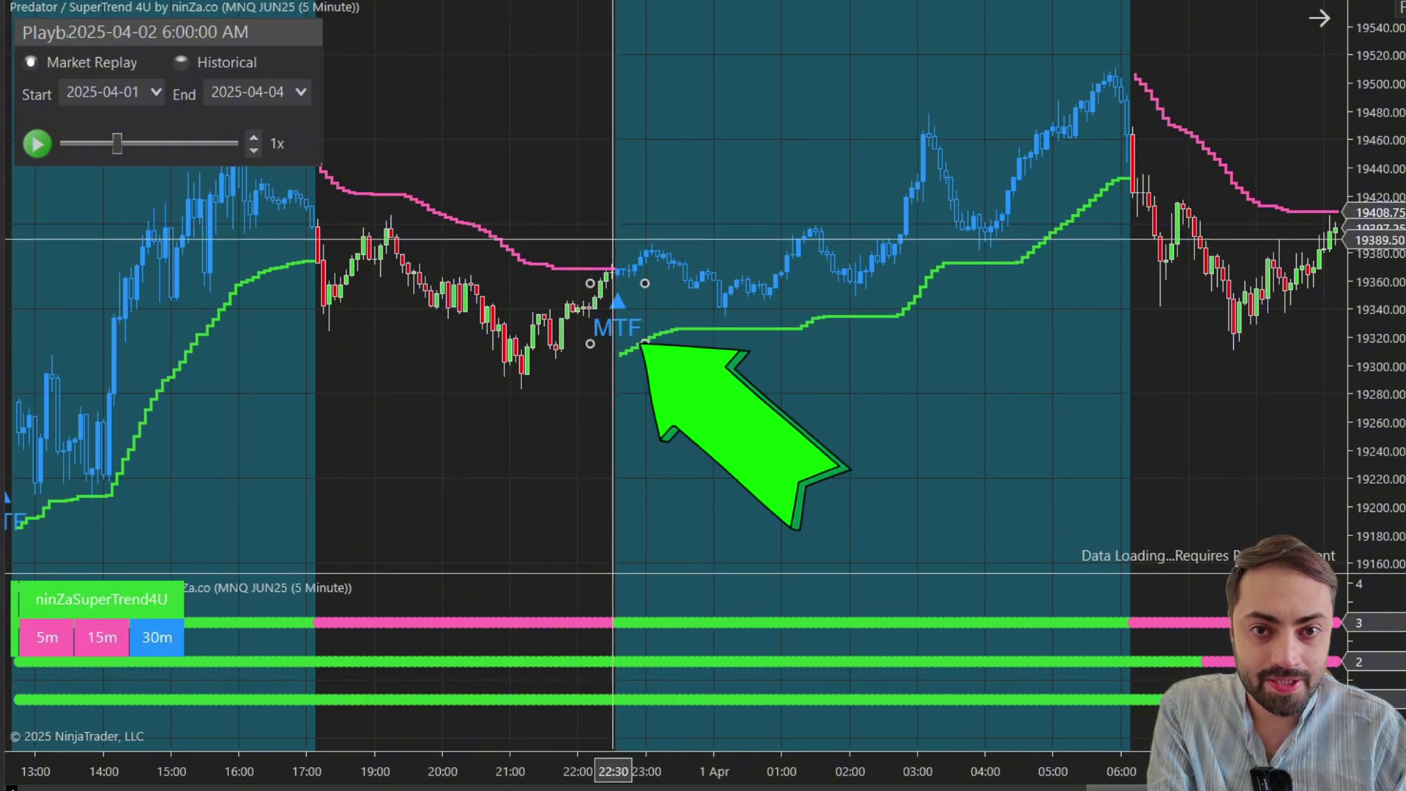
pyautogui.click(753, 548)
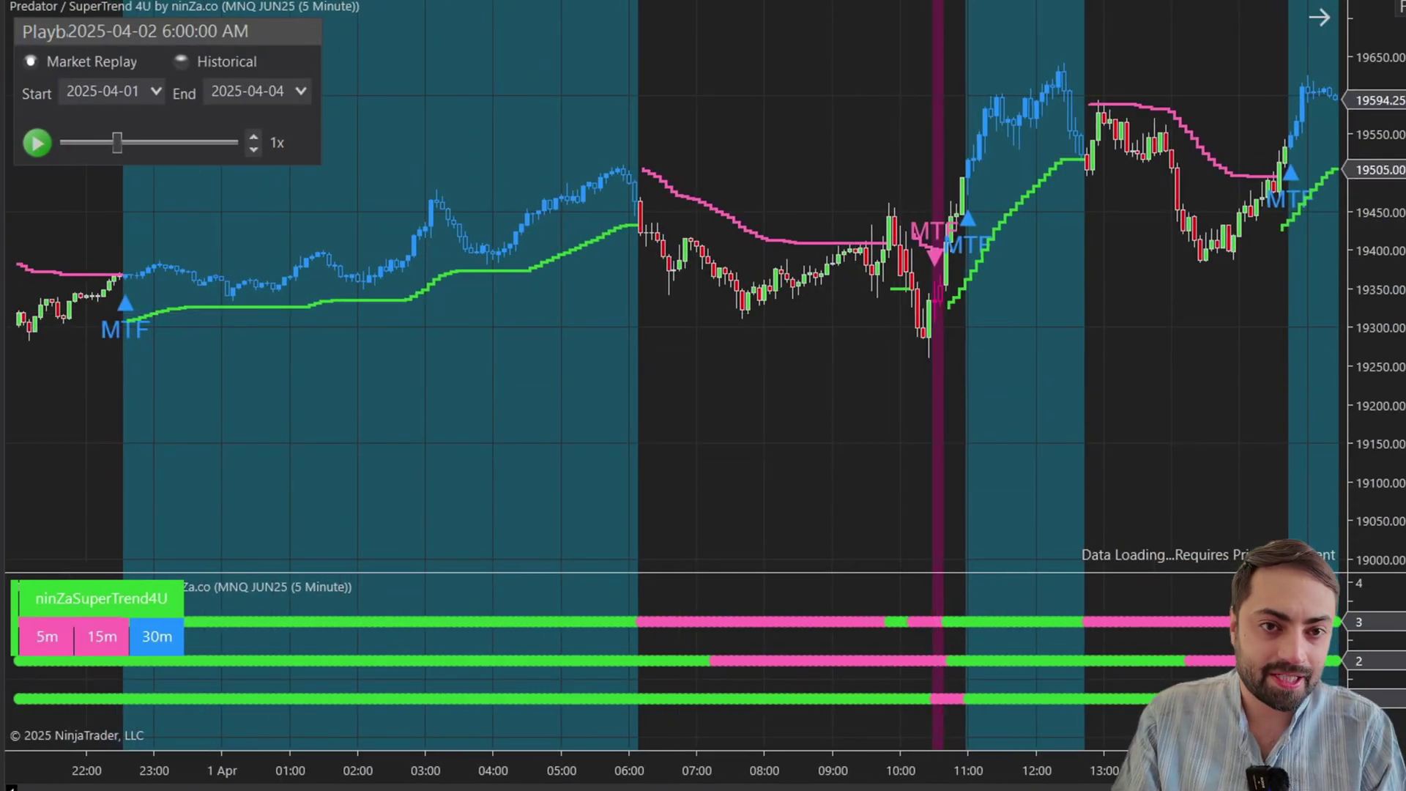
pyautogui.click(939, 262)
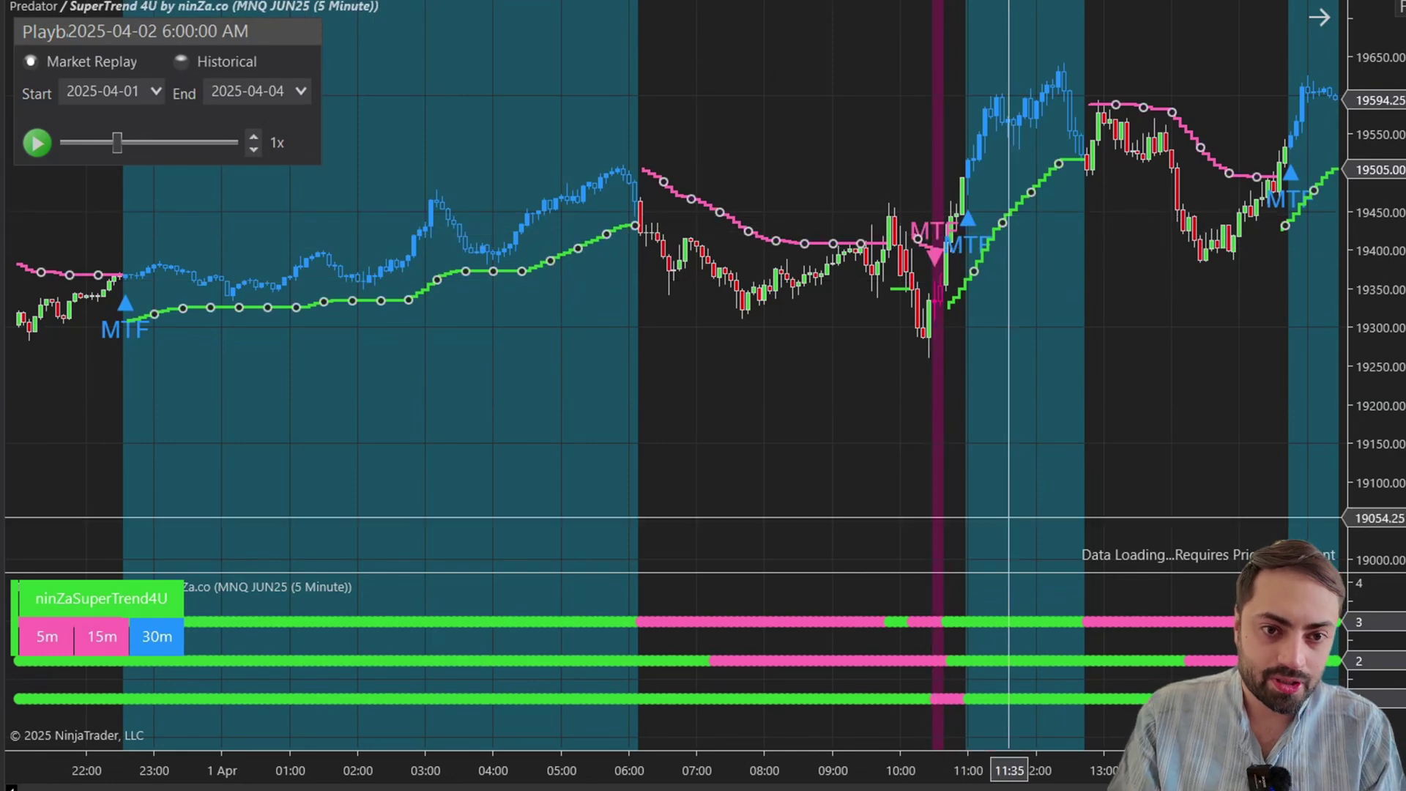
pyautogui.moveTo(1082, 770); pyautogui.dragTo(600, 770)
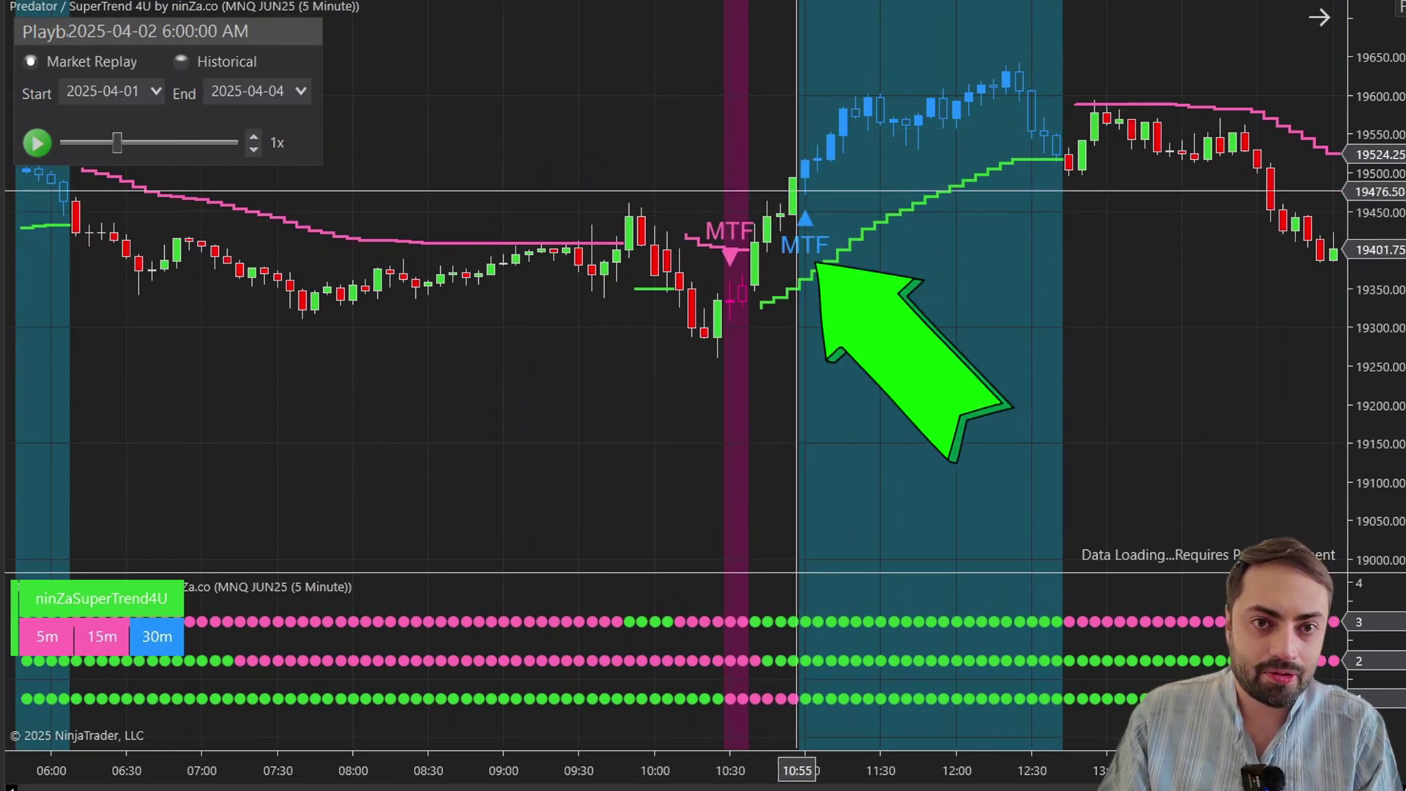
pyautogui.click(803, 219)
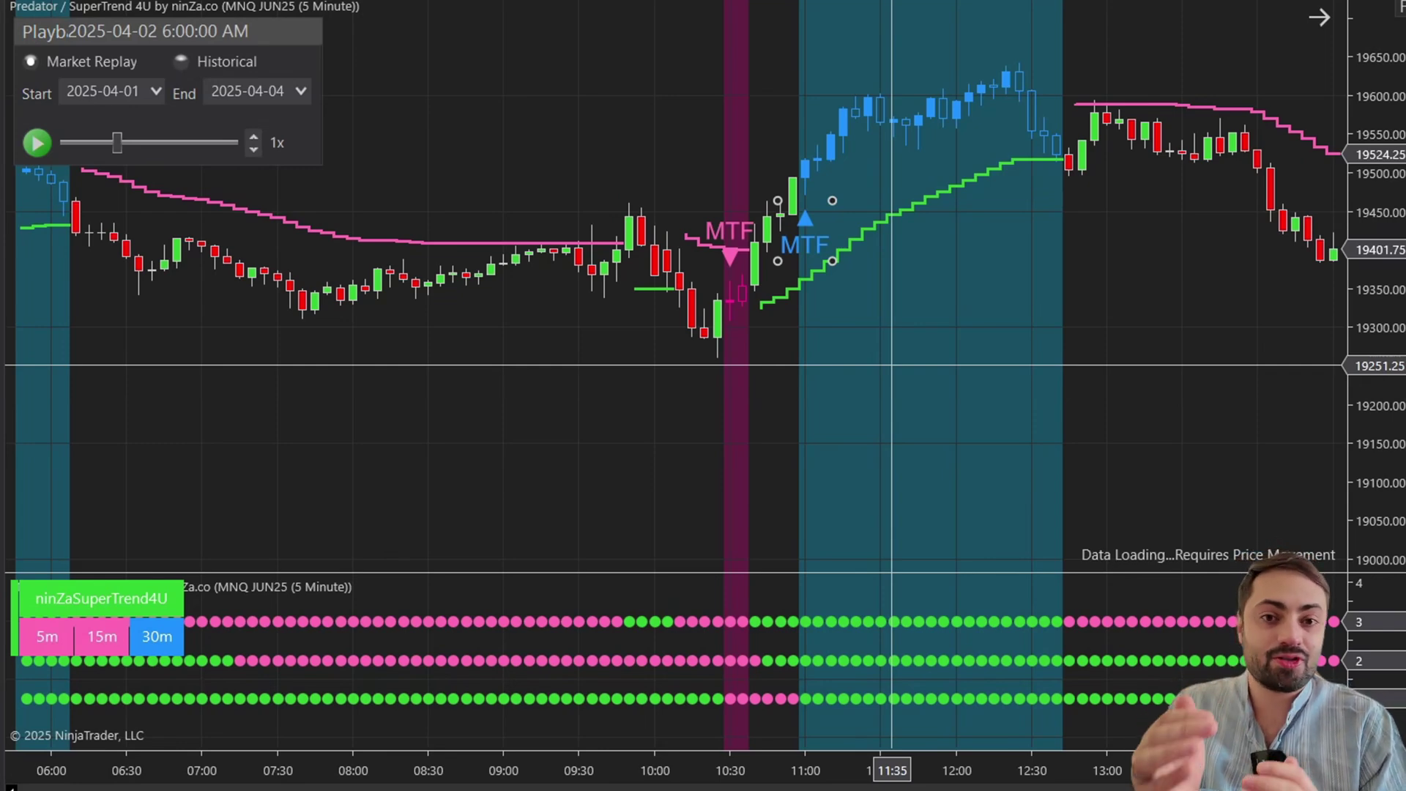
pyautogui.scroll(-3, 984, 313)
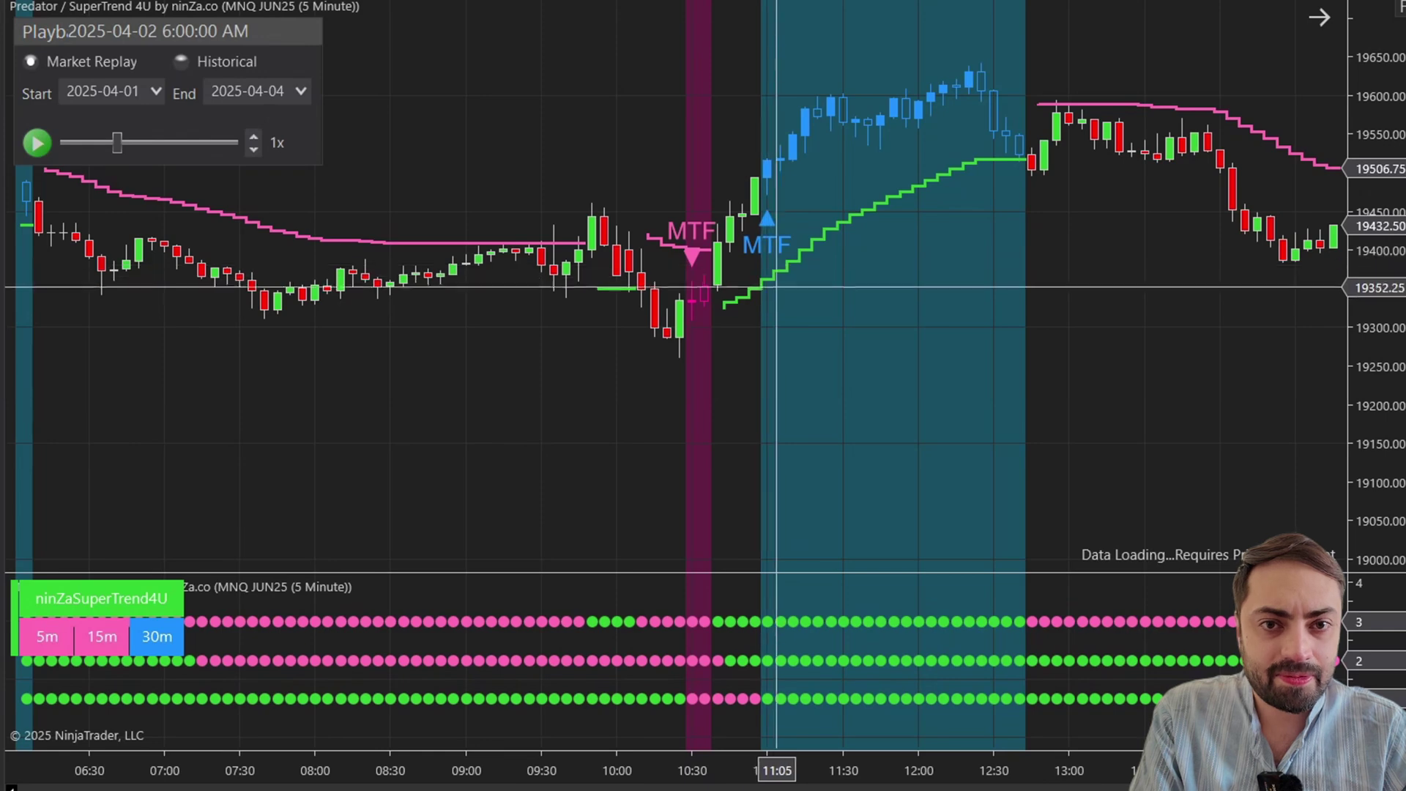
# Step: Set the Signal: Trend plot color of the SuperTrend 4U indicator to LightGray and save the indicator settings
pyautogui.click(764, 275)
pyautogui.doubleClick(767, 278)
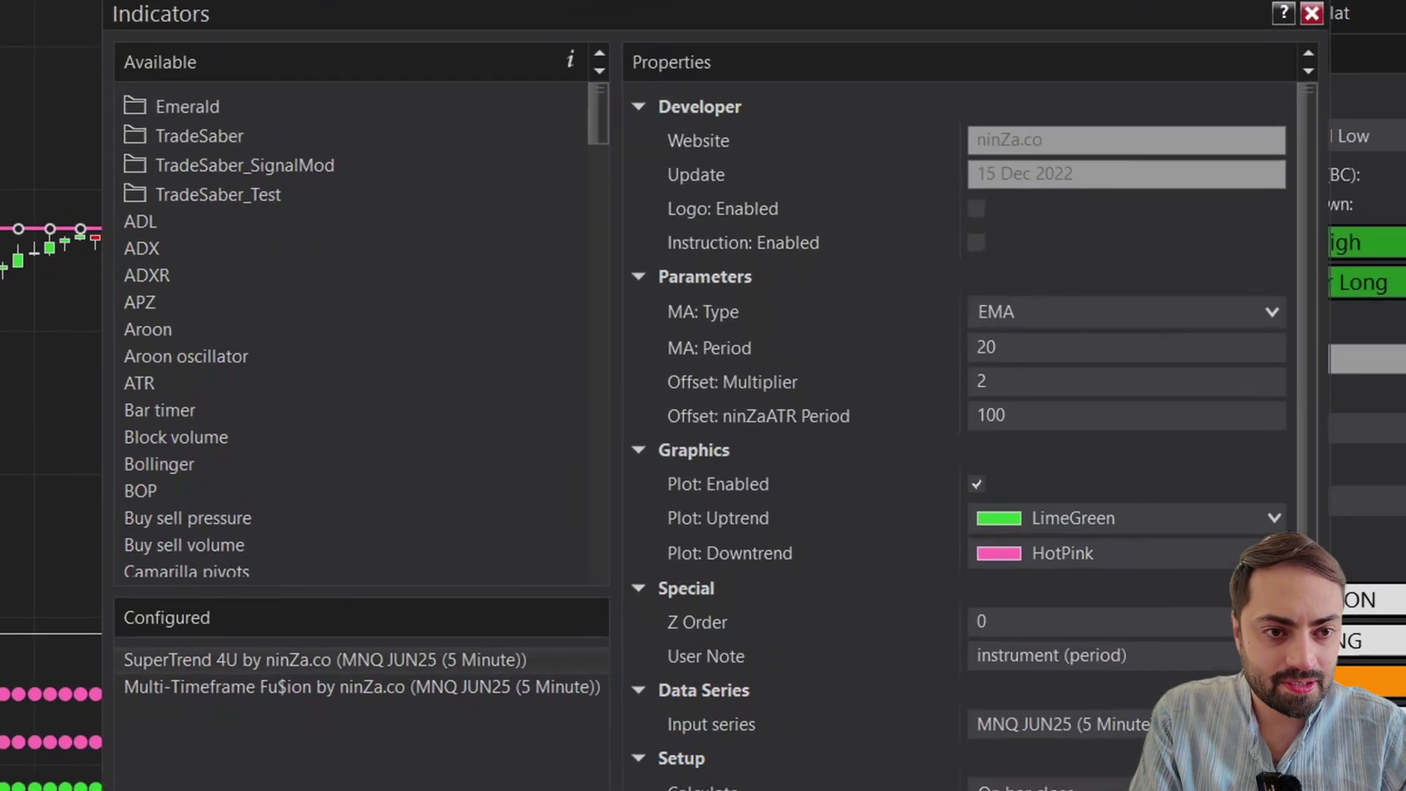
pyautogui.scroll(-4, 951, 440)
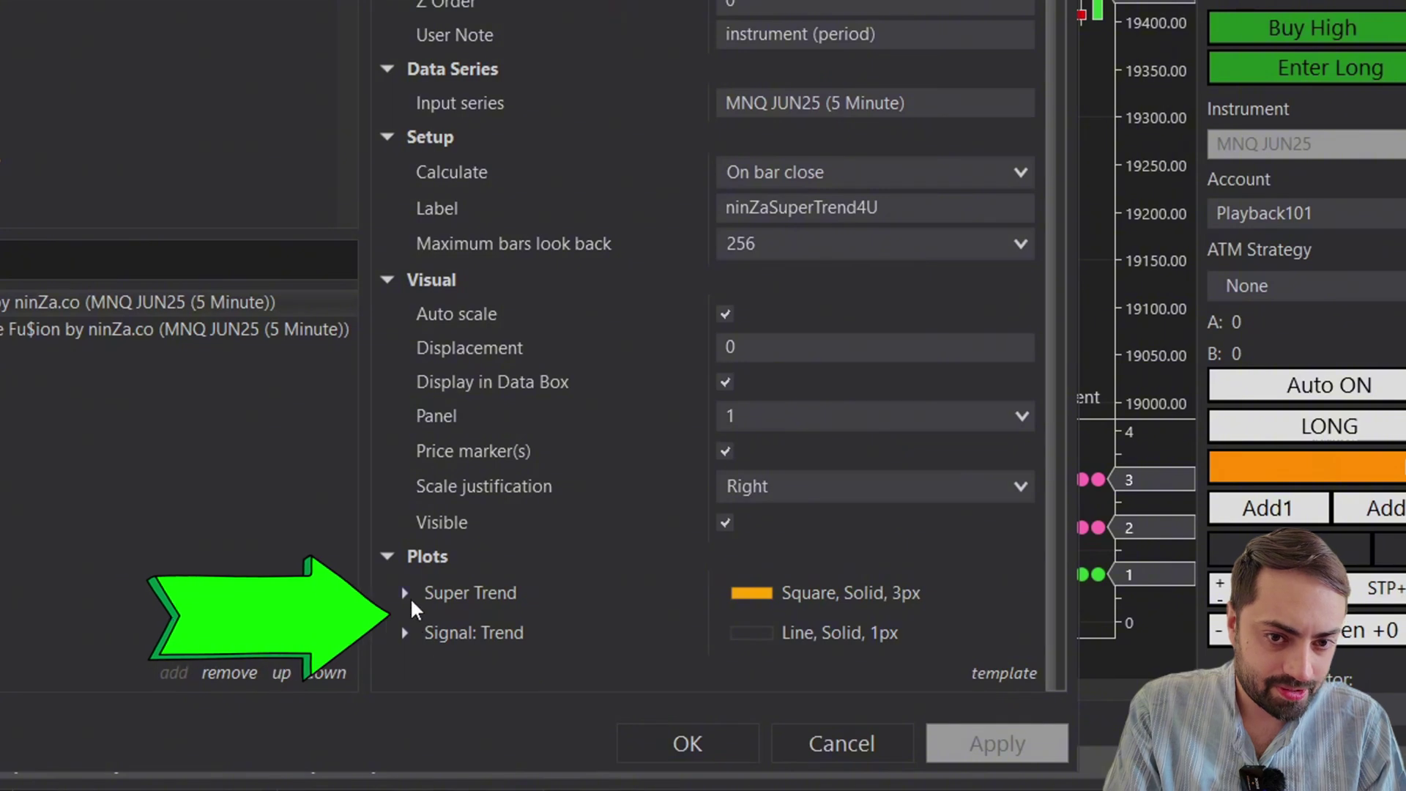
pyautogui.click(405, 632)
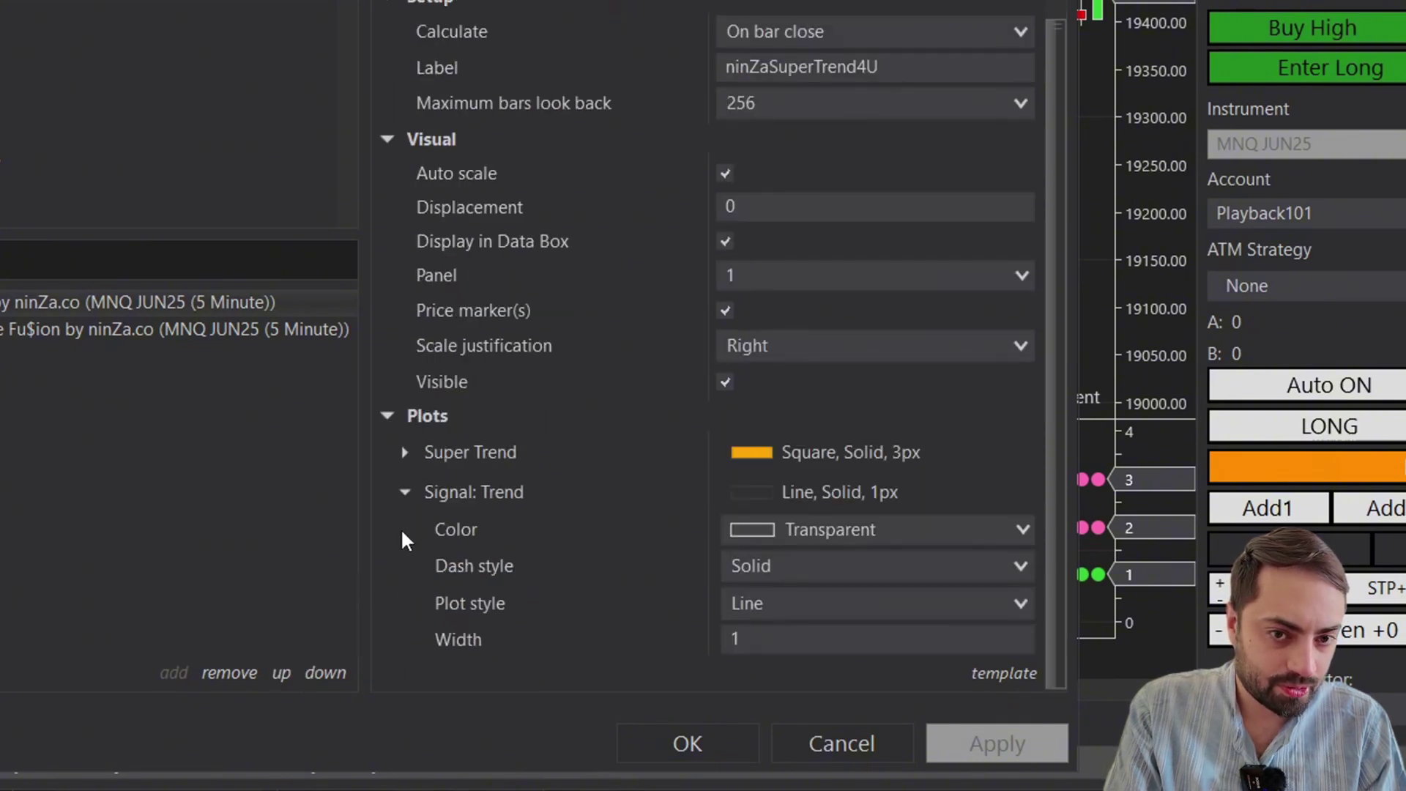
pyautogui.click(937, 546)
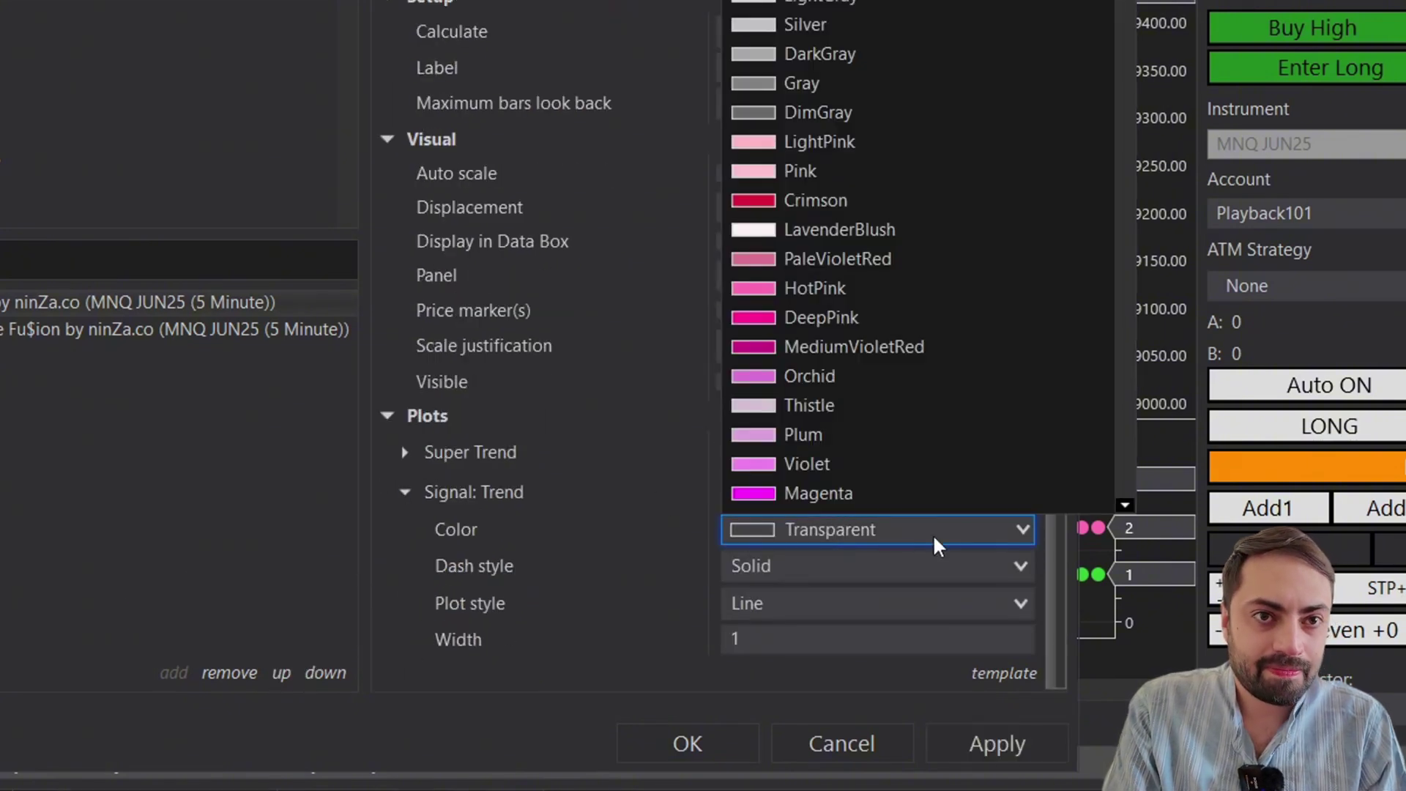
pyautogui.scroll(-1, 806, 494)
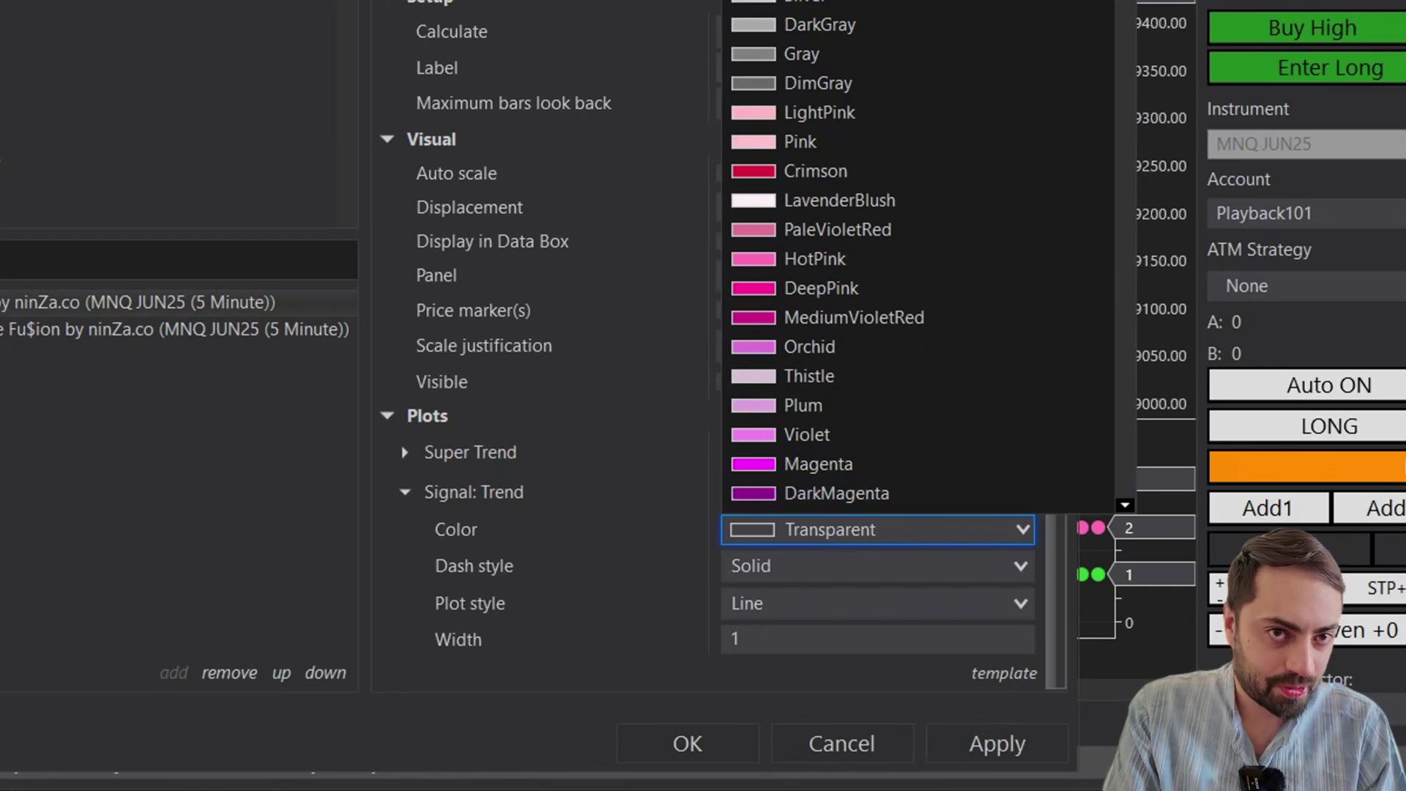
pyautogui.scroll(2, 805, 293)
pyautogui.click(813, 24)
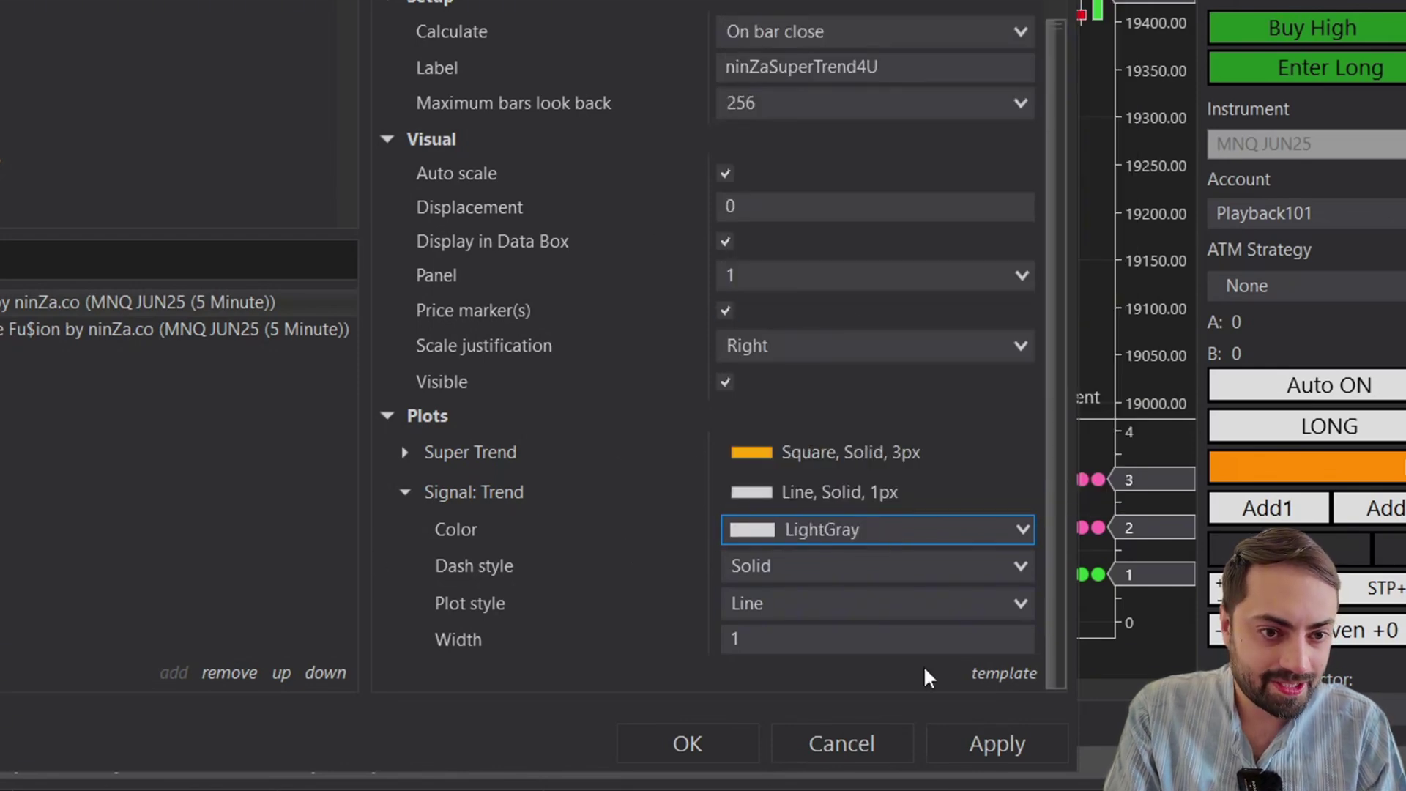
pyautogui.click(952, 741)
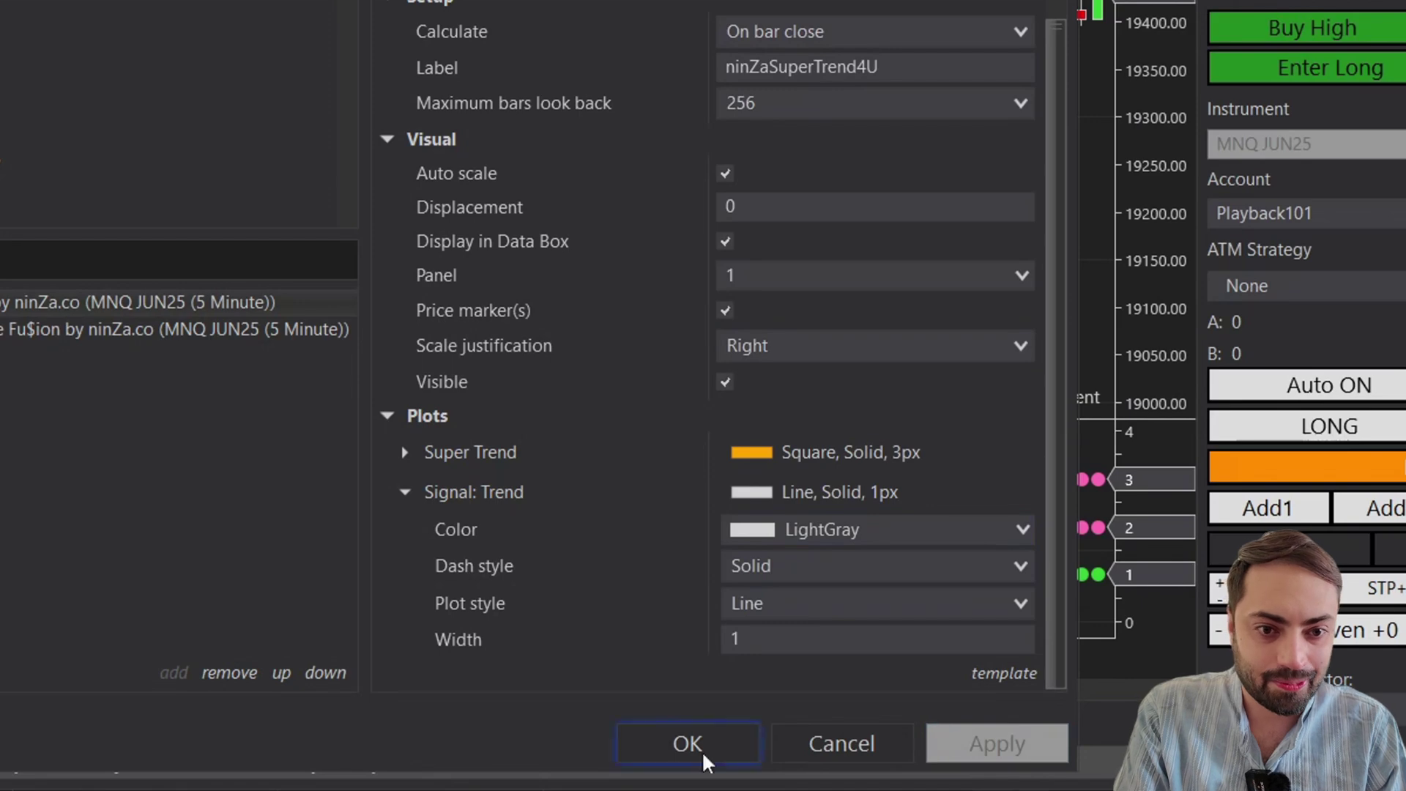
pyautogui.click(677, 743)
# Step: Show the chart's Data Box and move it clear of the latest candles
pyautogui.rightClick(582, 372)
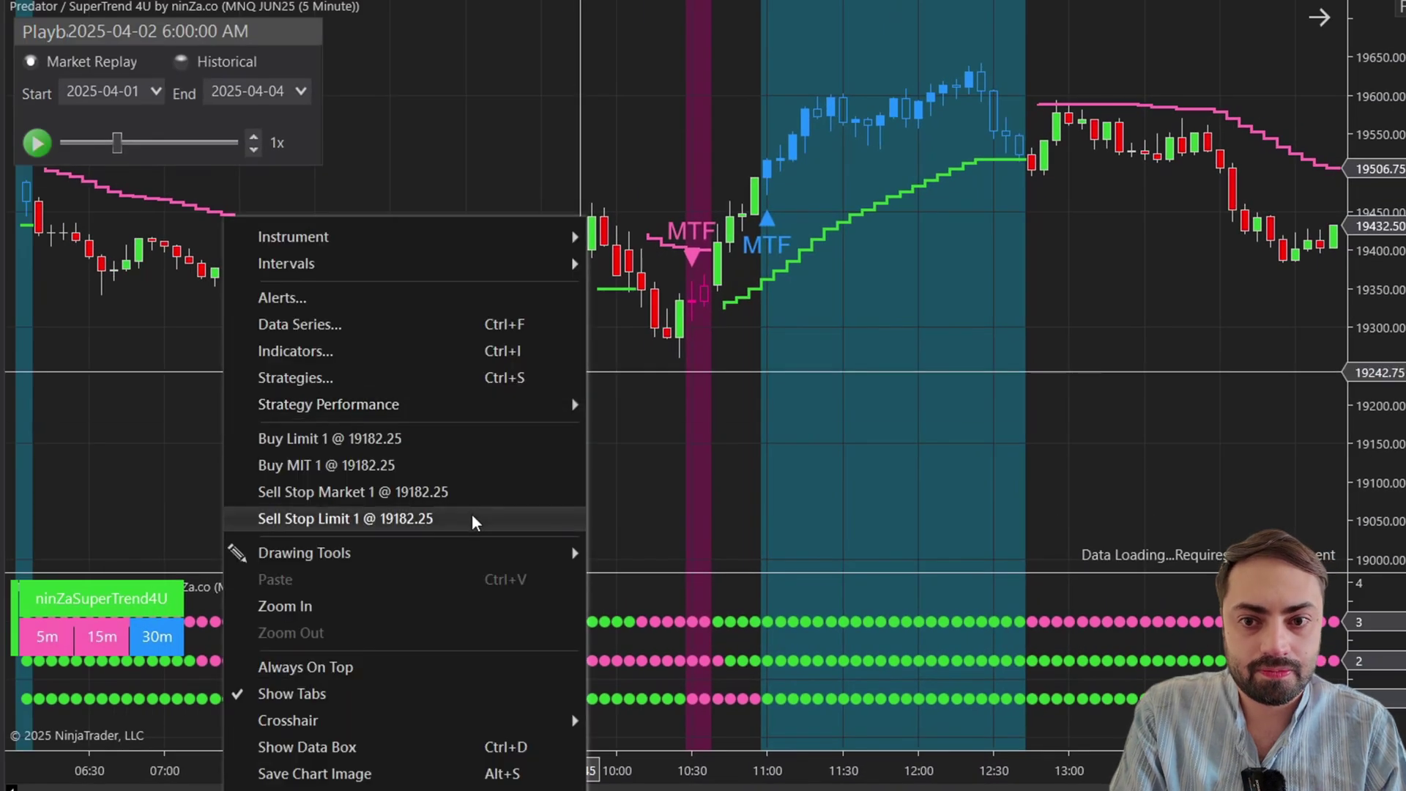
pyautogui.click(308, 746)
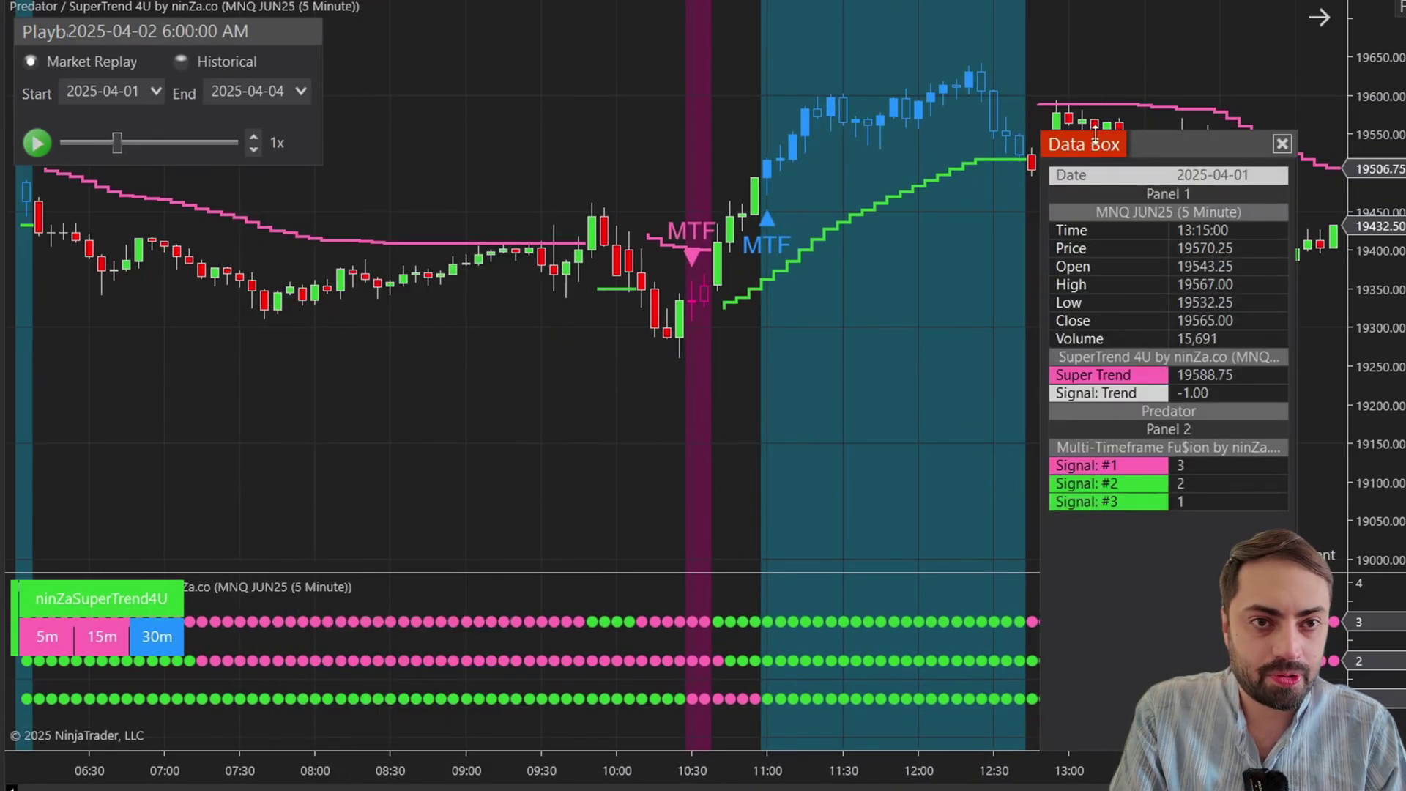
pyautogui.moveTo(1088, 139); pyautogui.dragTo(251, 196)
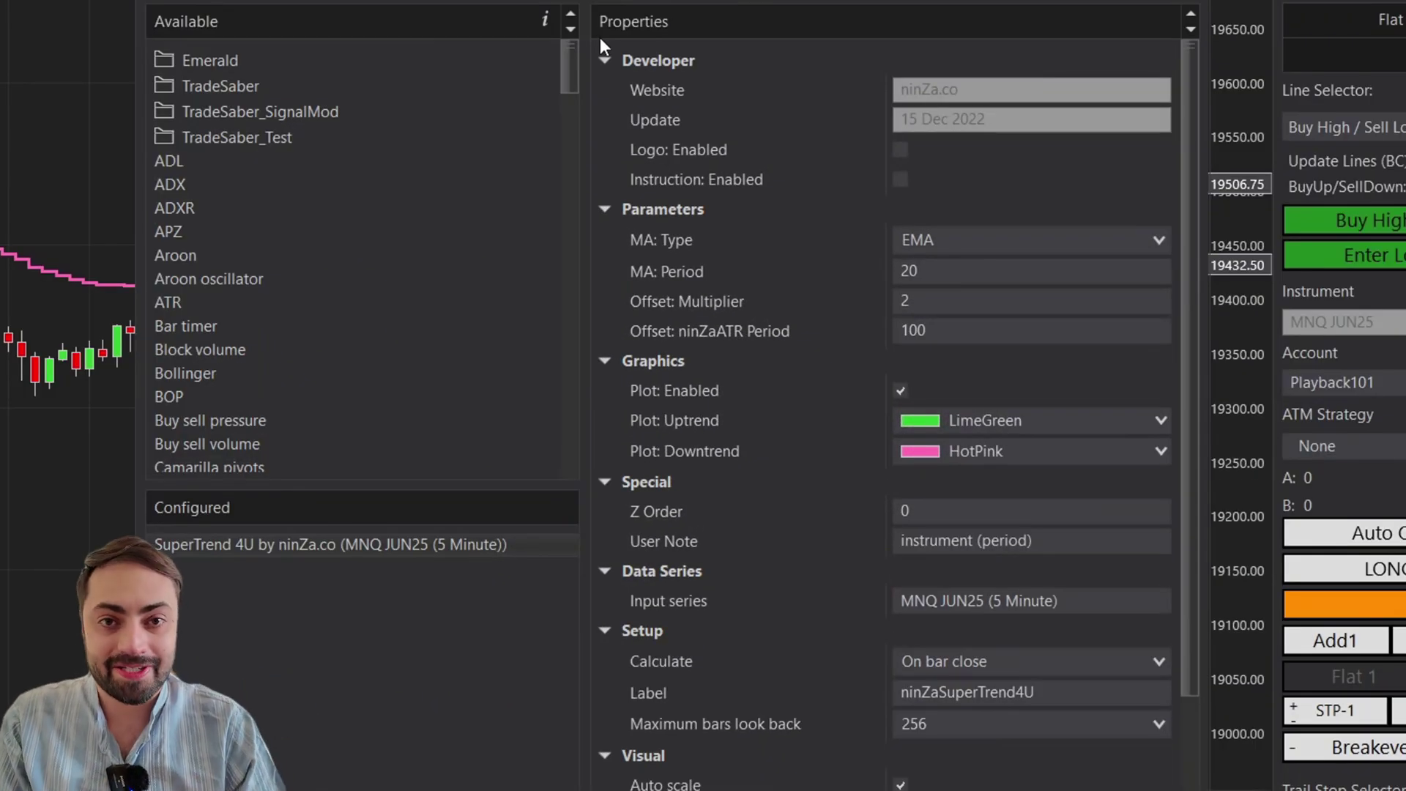
# Step: Add the ninZaMultiTimeframeFusion indicator to the chart's configured indicators
pyautogui.moveTo(569, 60); pyautogui.dragTo(530, 268)
pyautogui.scroll(1, 530, 268)
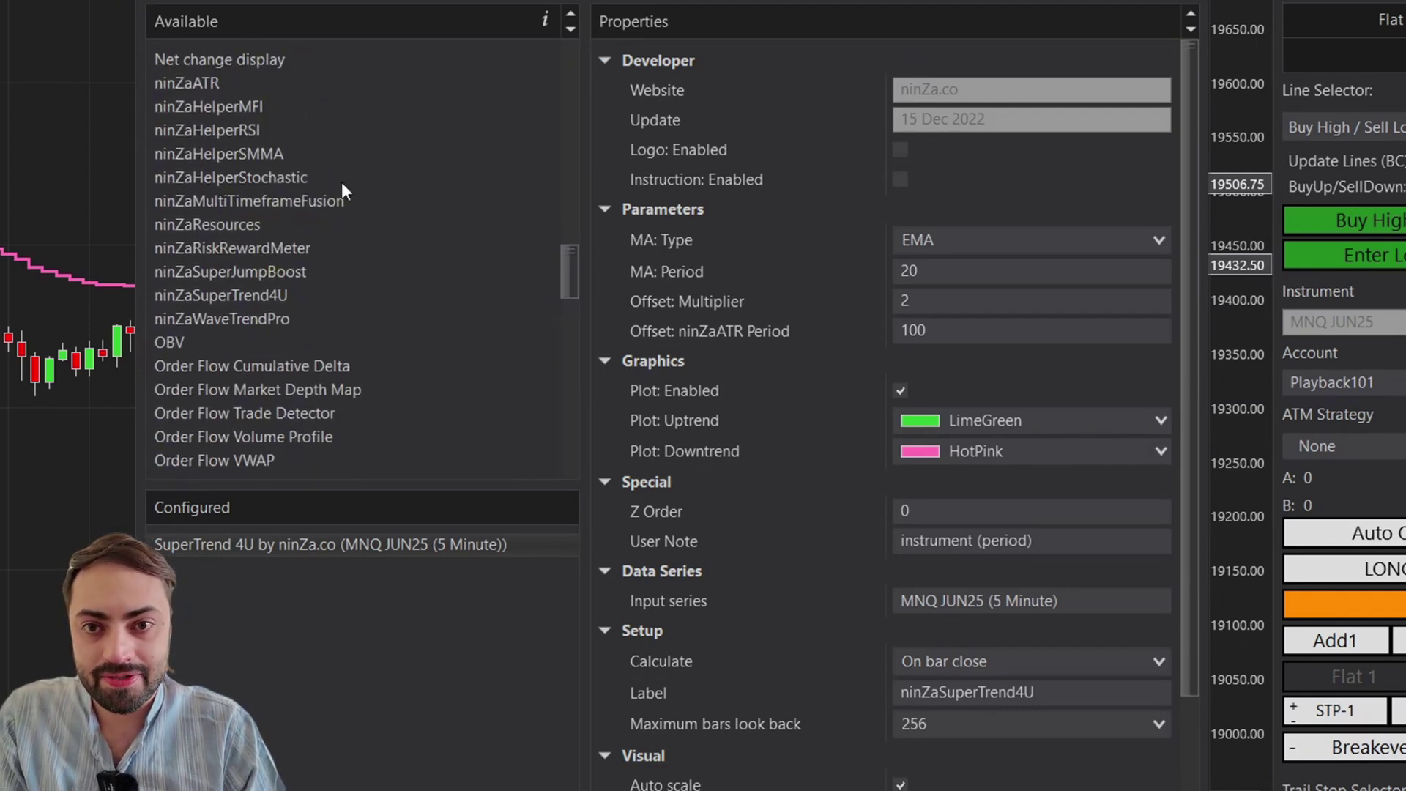
pyautogui.click(268, 201)
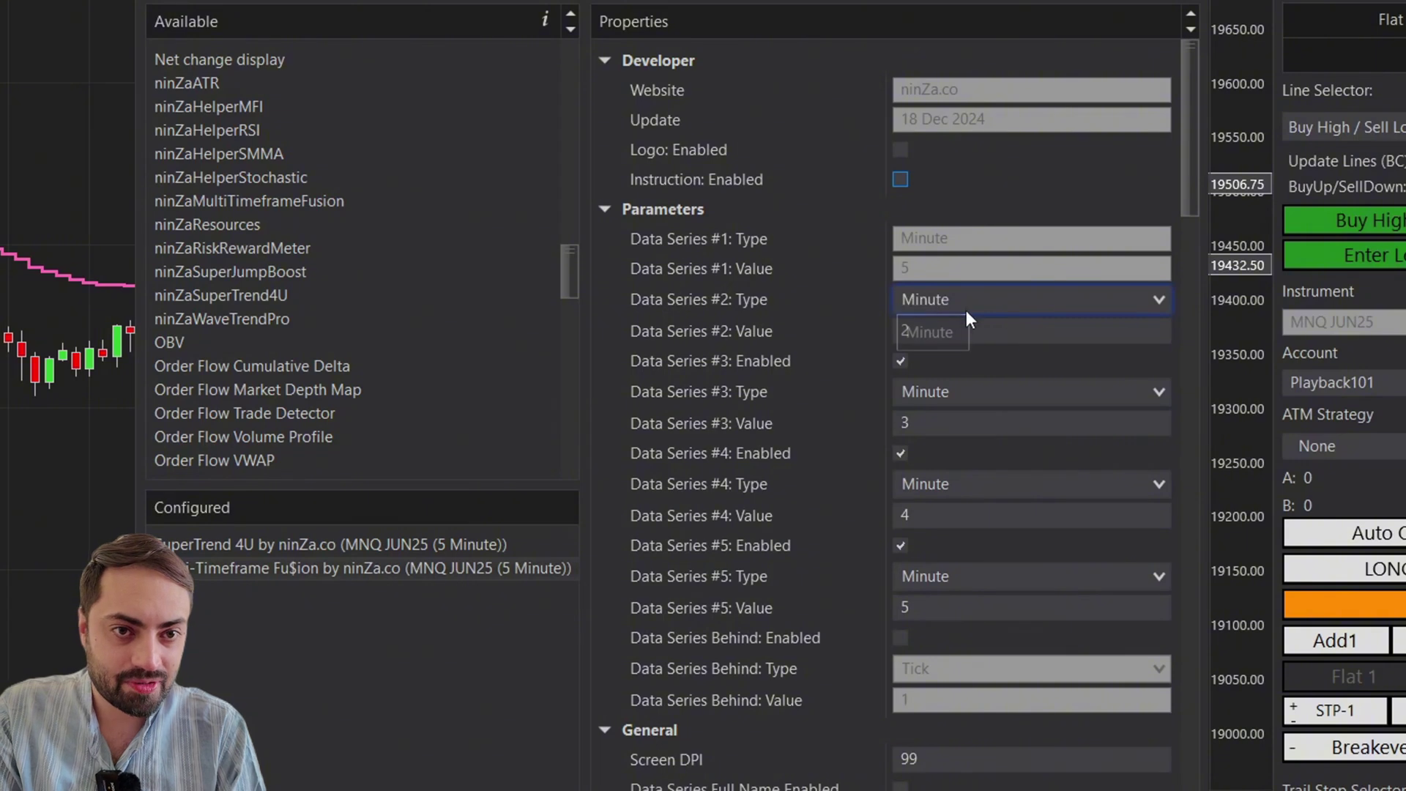
# Step: Set the Multi-Timeframe Fu$ion Data Series #2 value to 15 and #3 to 30, and disable Data Series #4 and #5
pyautogui.click(951, 331)
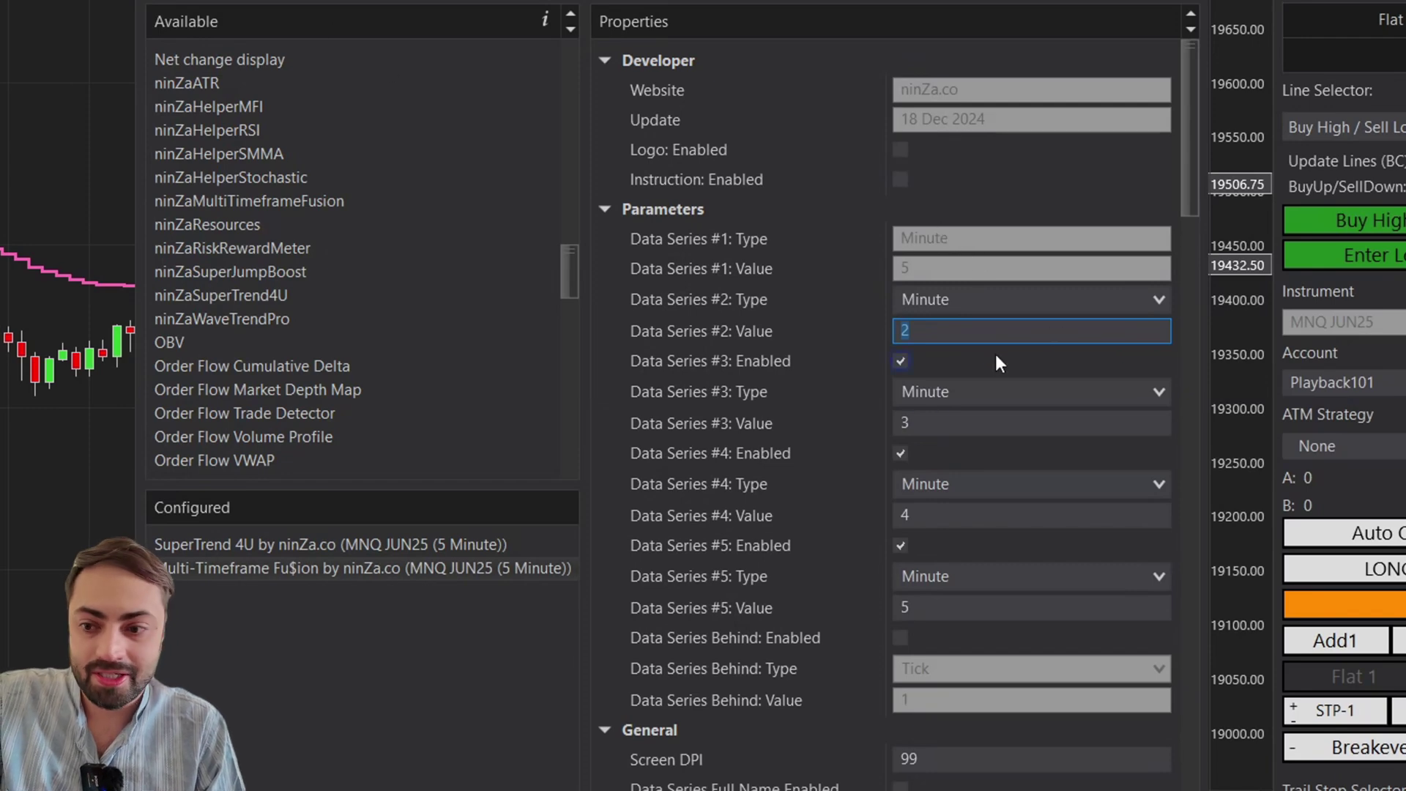
pyautogui.write('15')
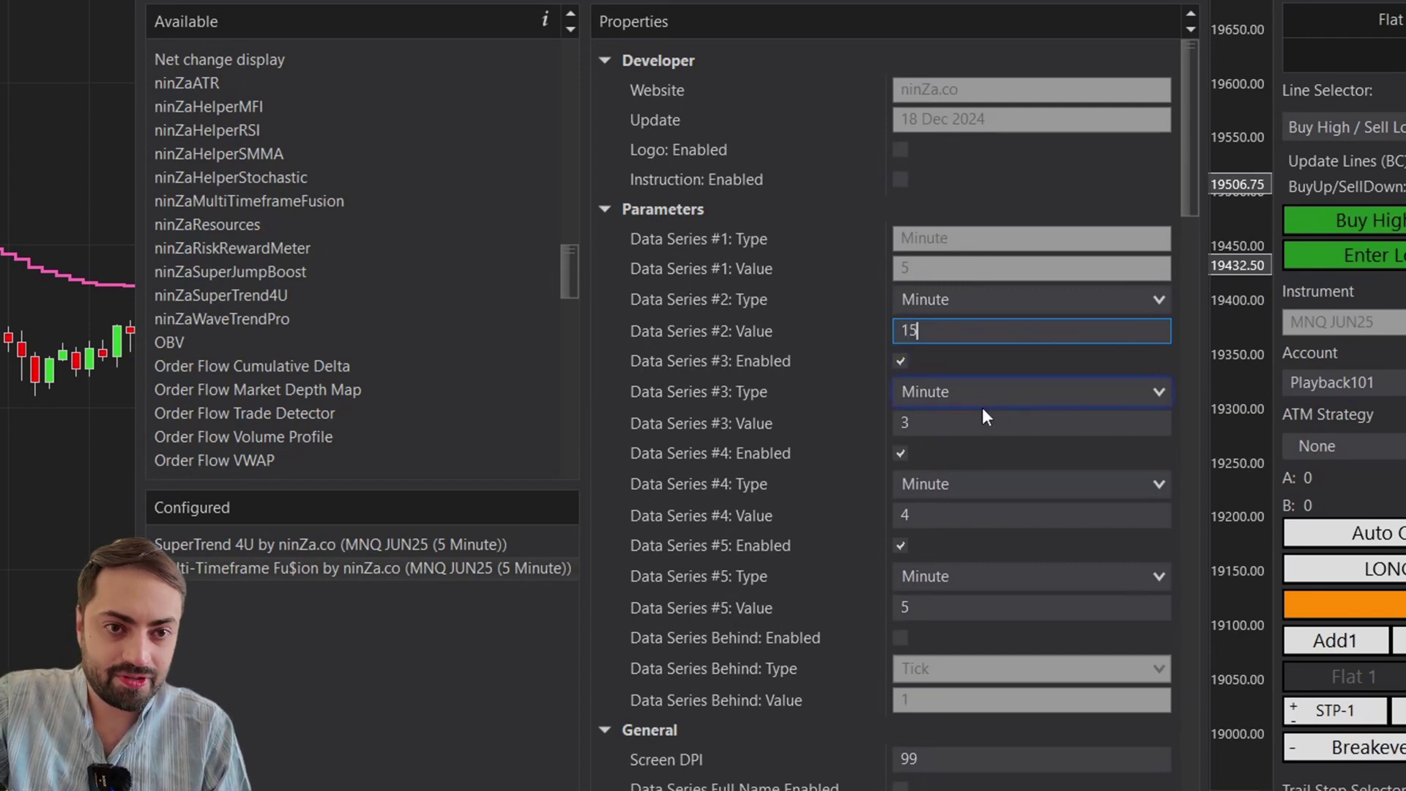
pyautogui.click(982, 417)
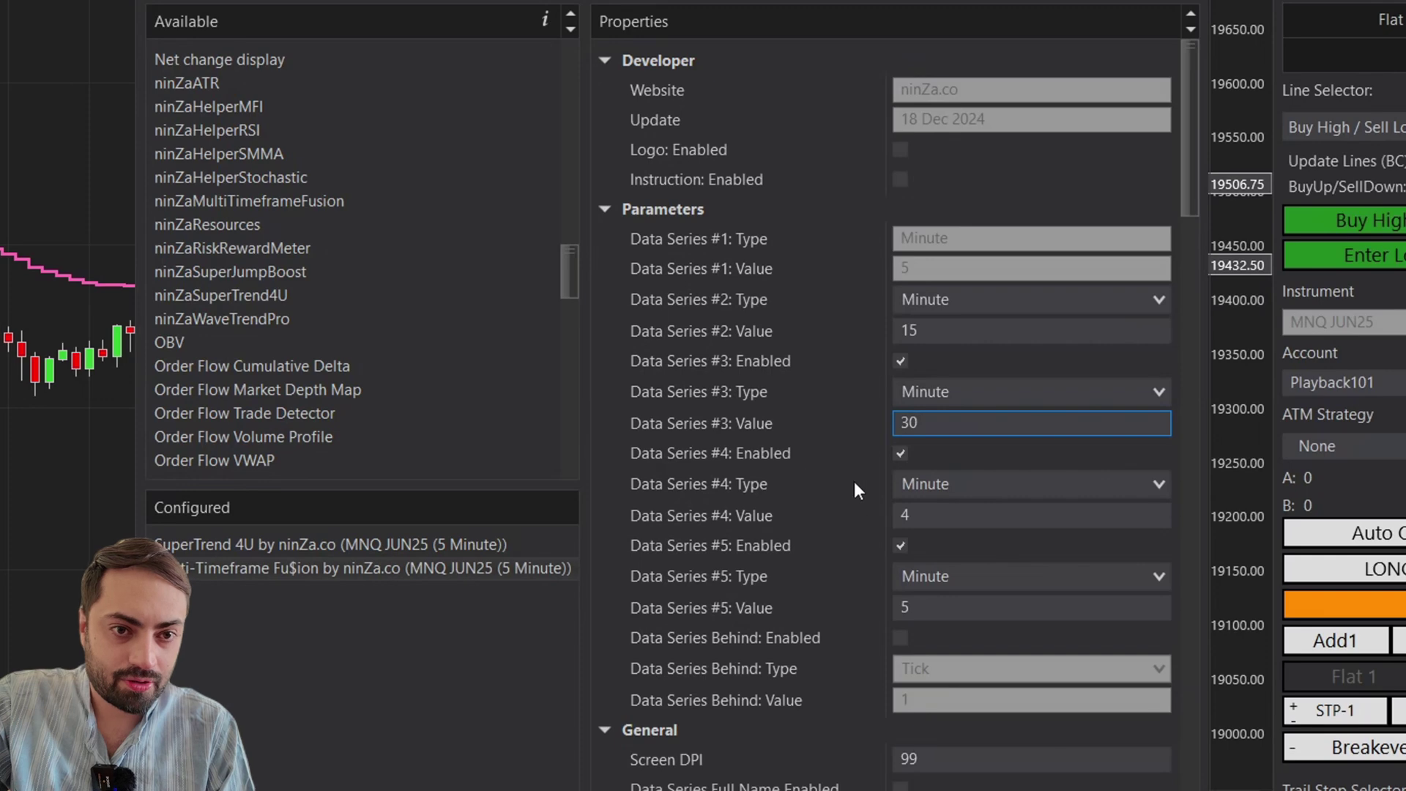
pyautogui.click(902, 454)
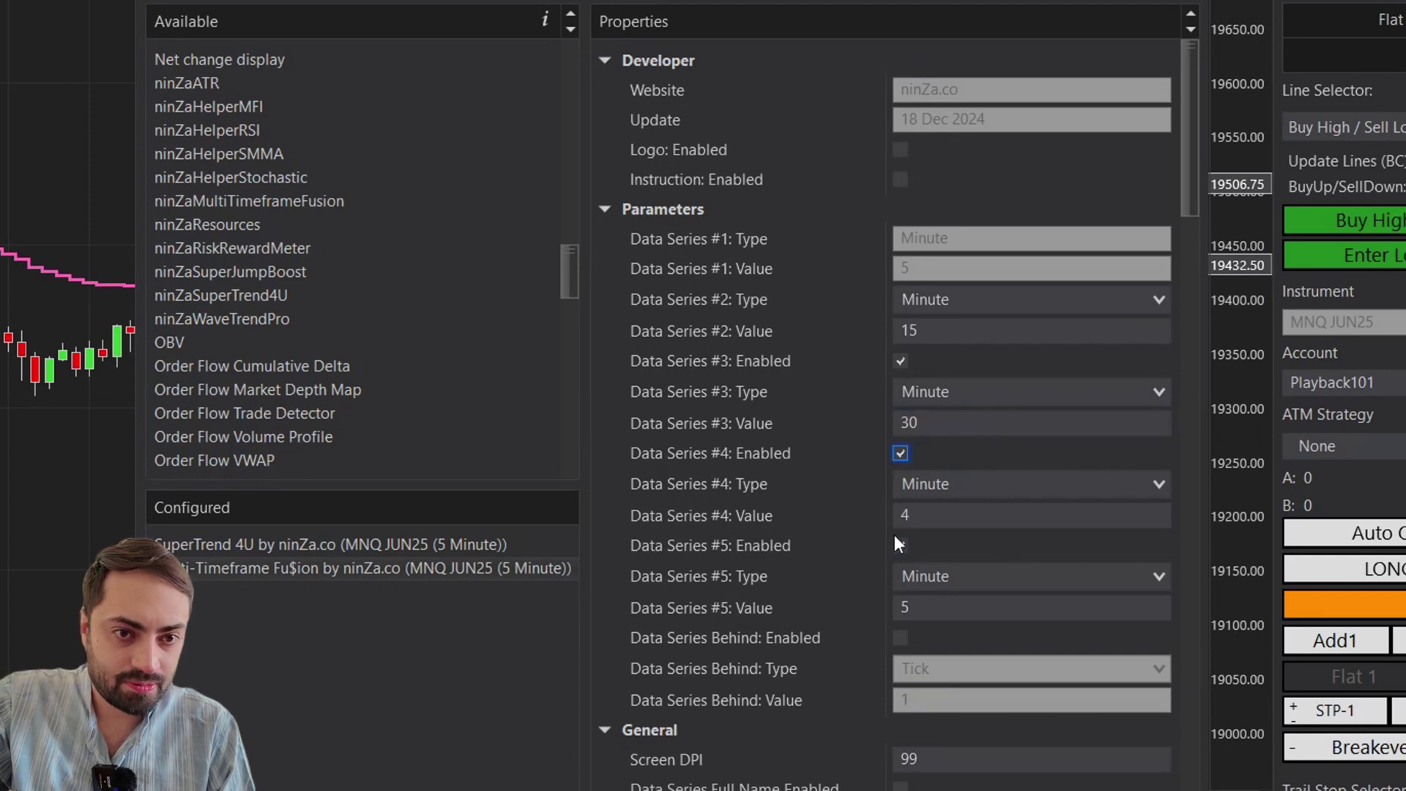
pyautogui.press('space')
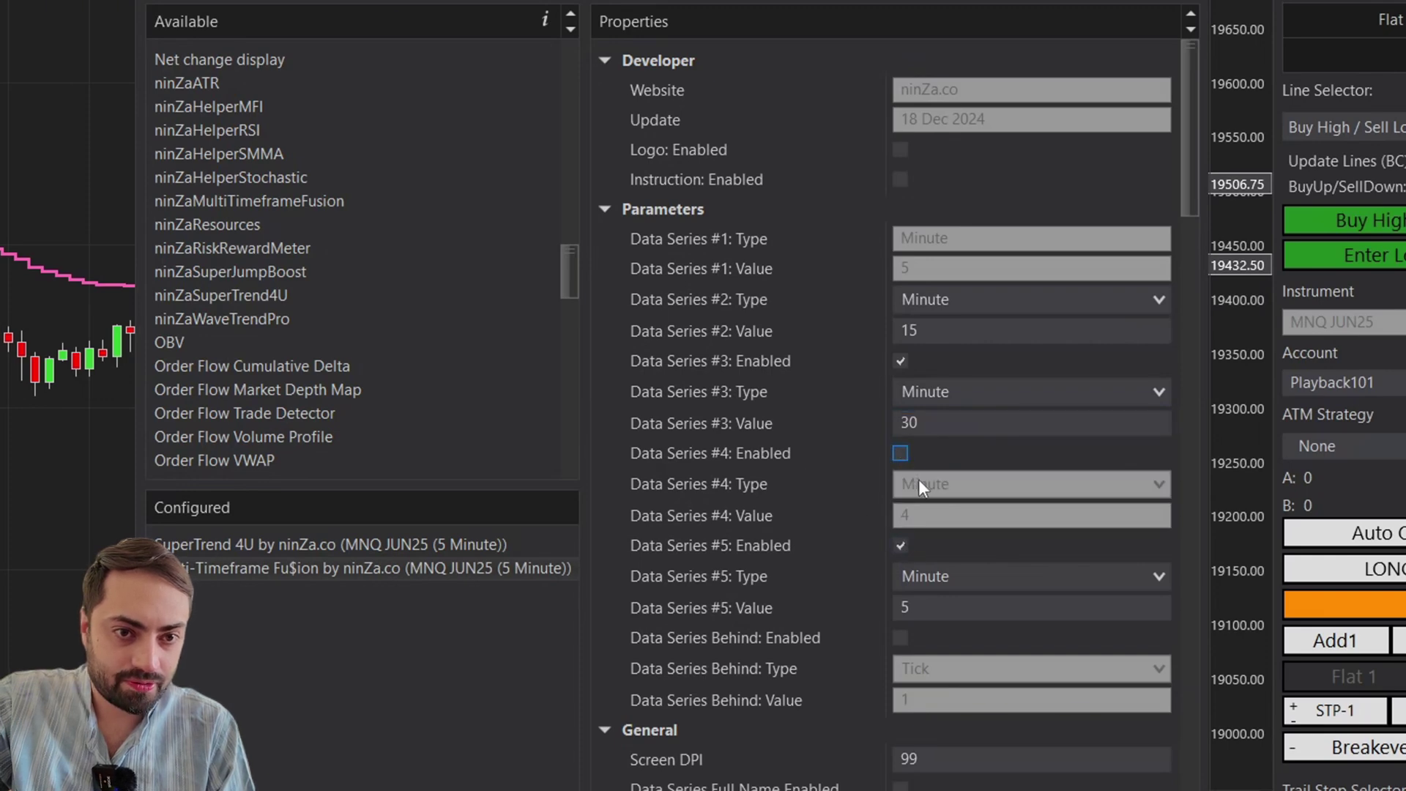
pyautogui.click(911, 540)
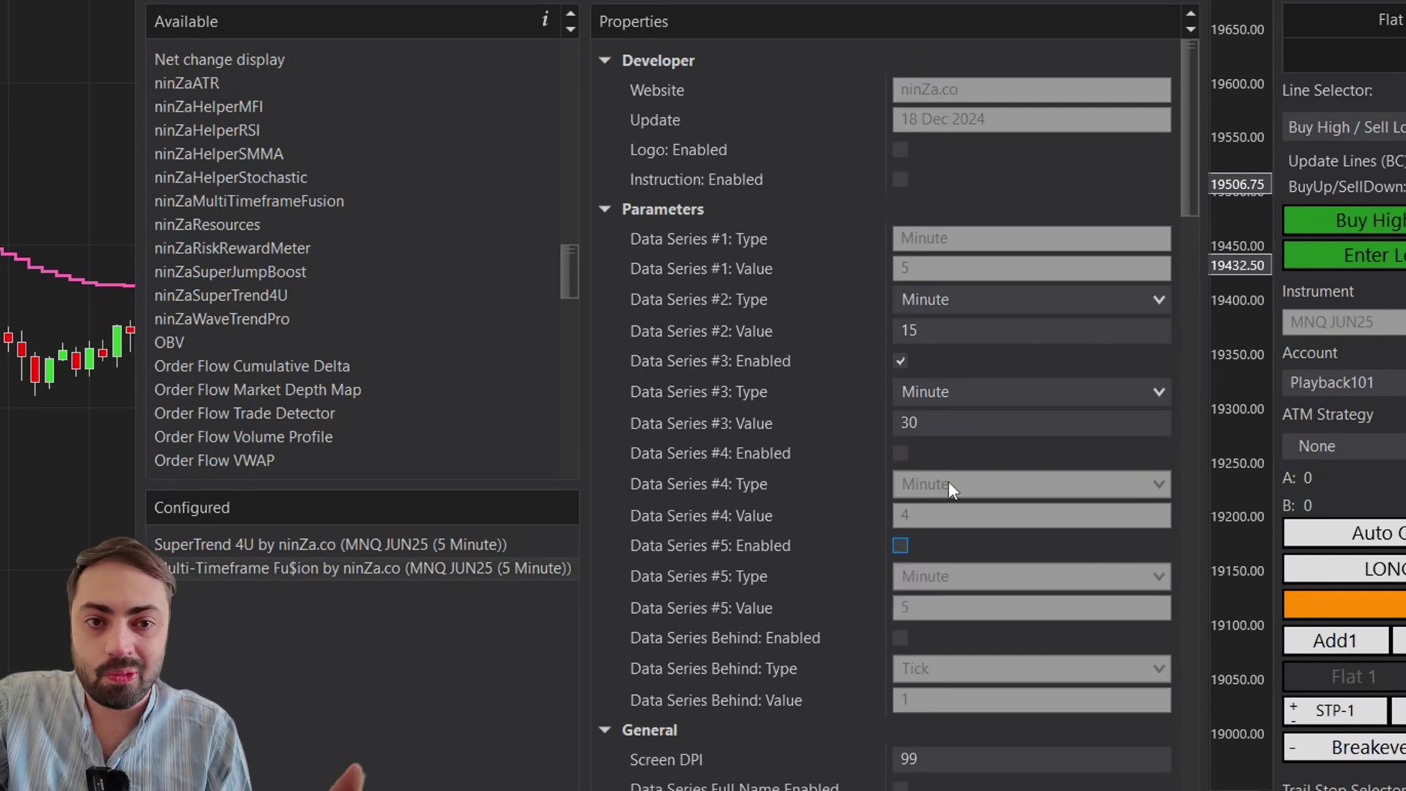
# Step: Check the bar types offered for Data Series #3, keep Minute, and apply the indicator settings
pyautogui.click(1008, 395)
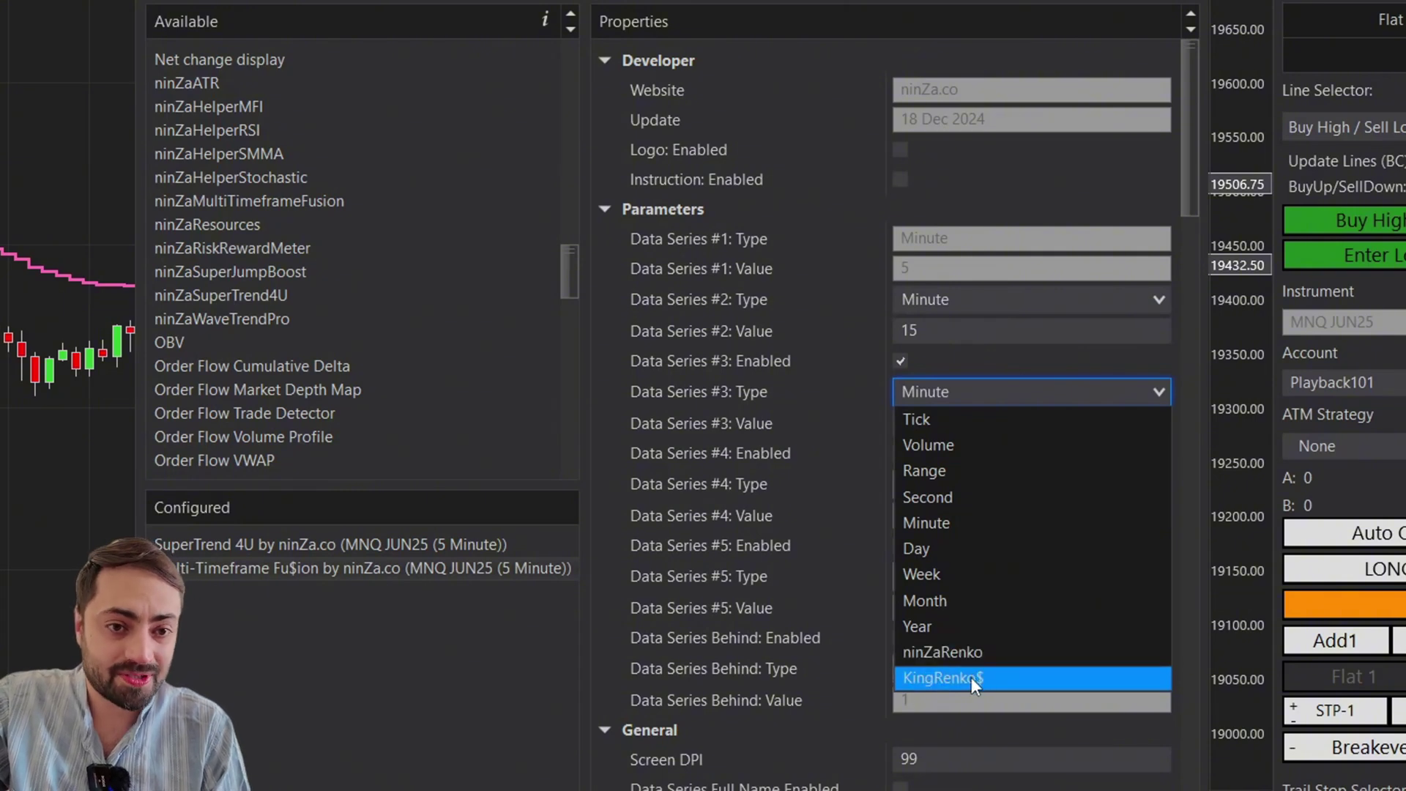
pyautogui.click(841, 560)
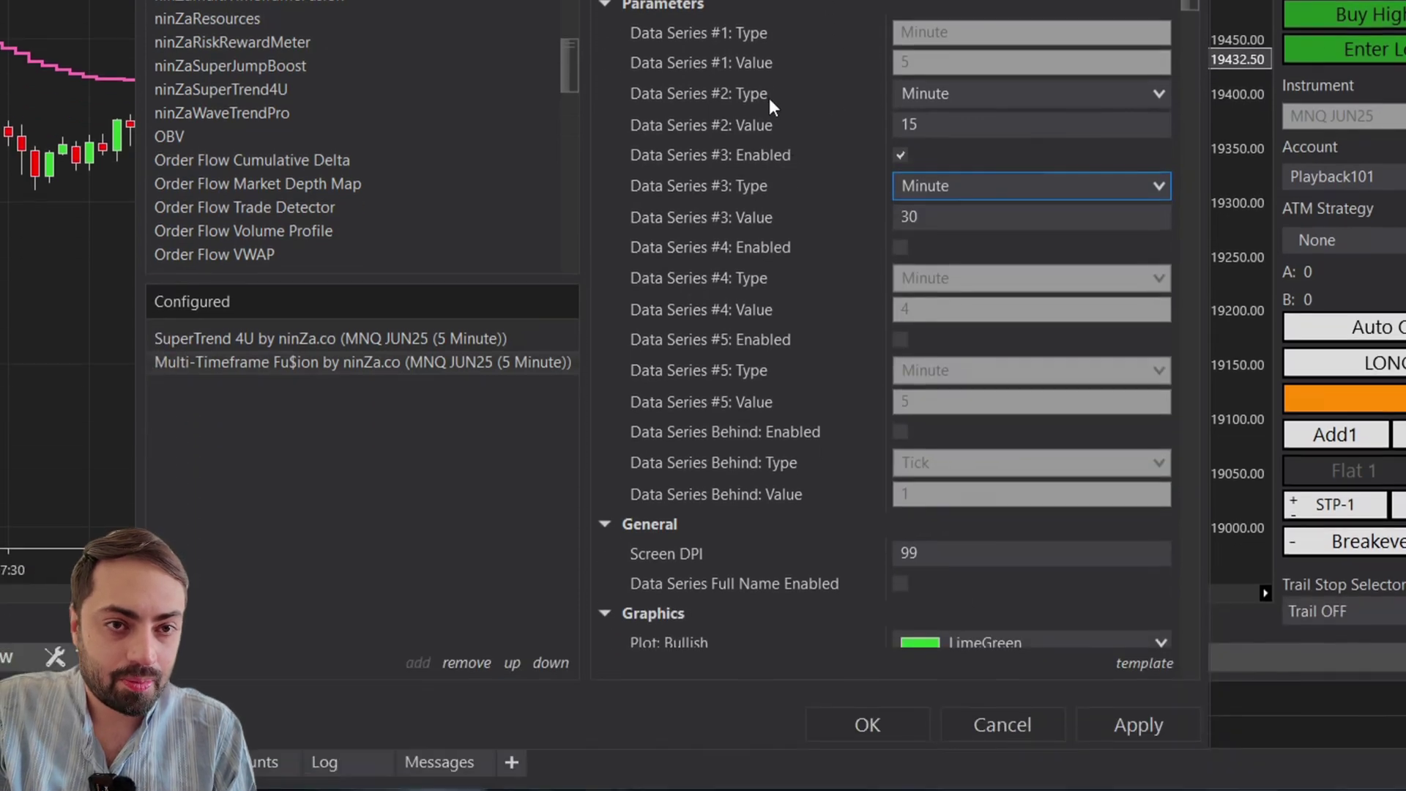
pyautogui.click(1102, 728)
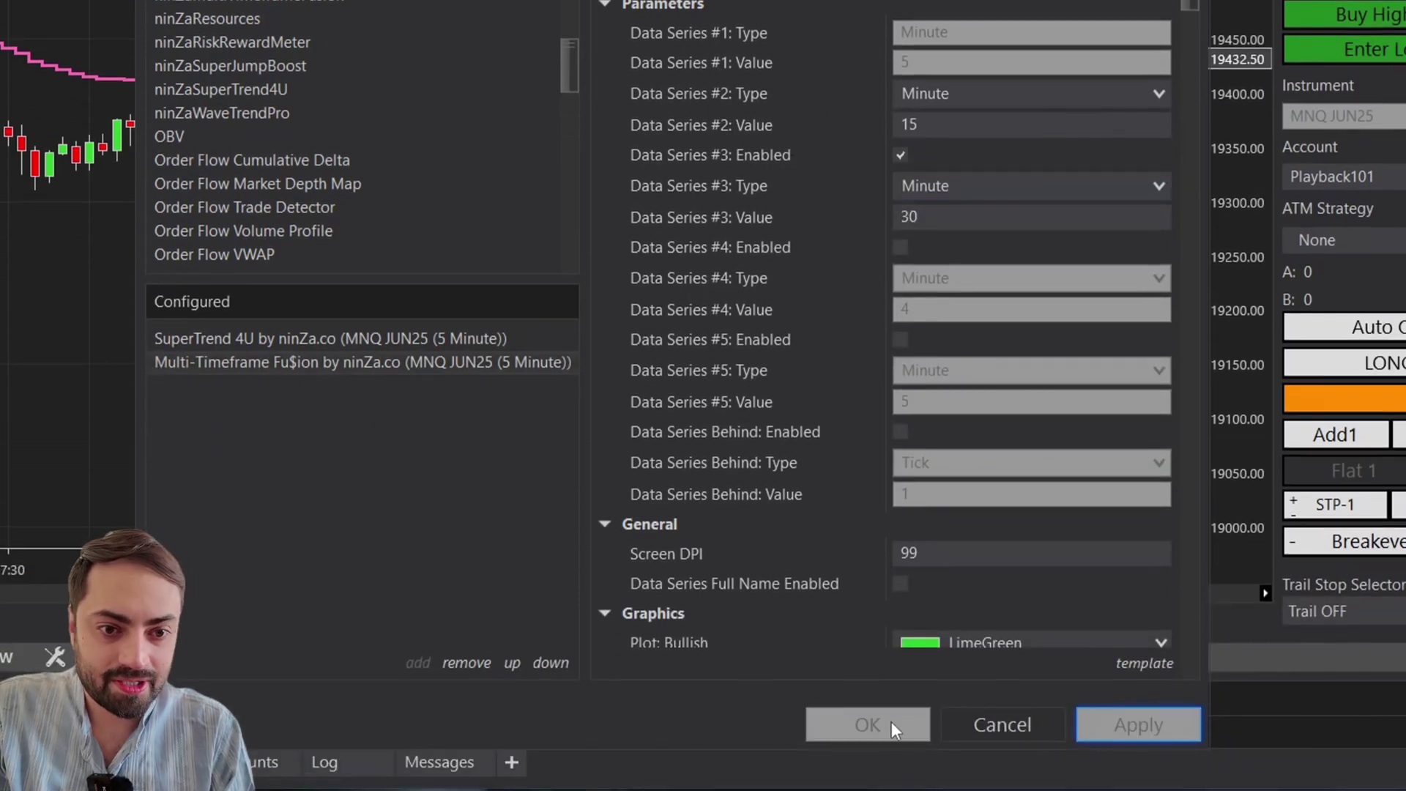
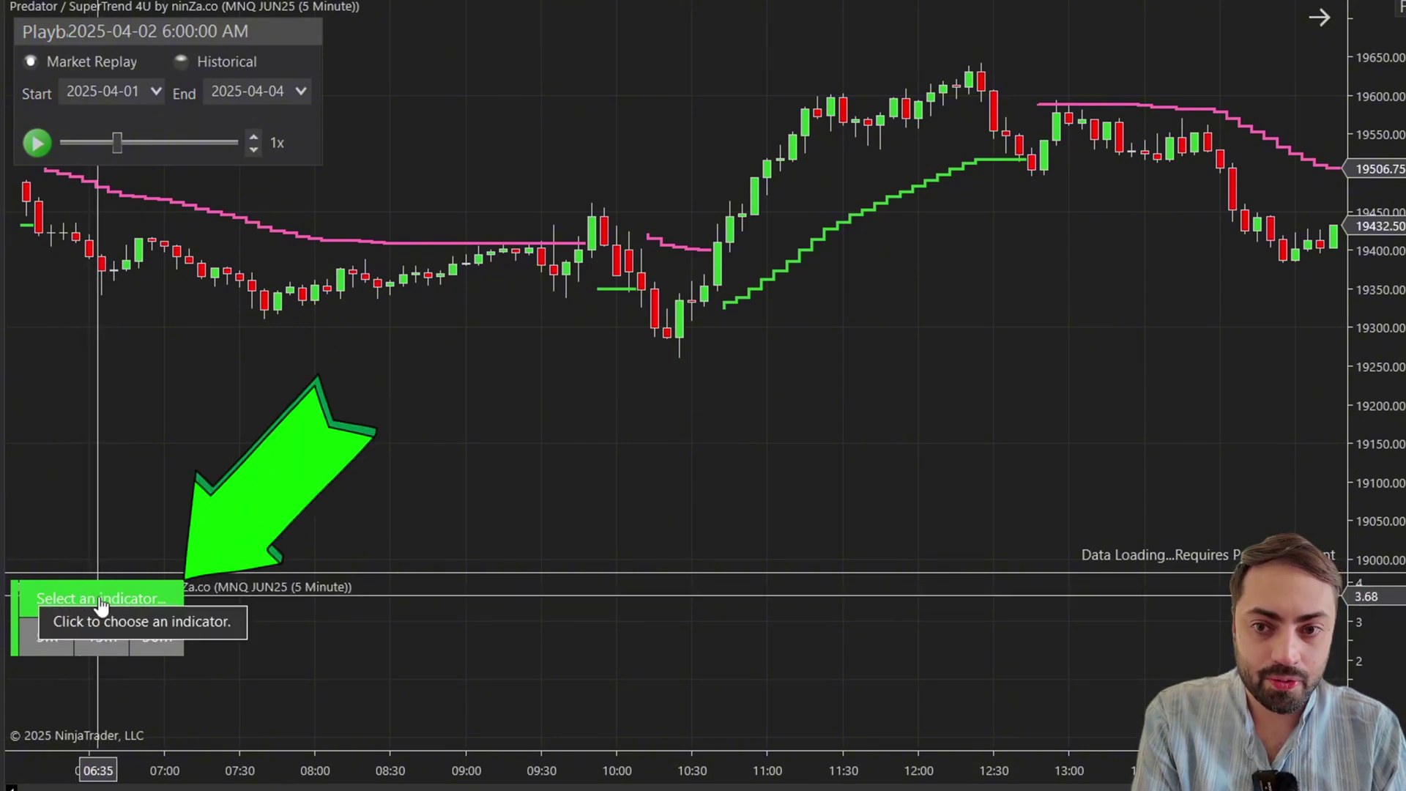
# Step: Search the Multi-Timeframe Fu$ion indicator chooser for "super" and select ninZaSuperTrend4U as its source indicator
pyautogui.click(99, 600)
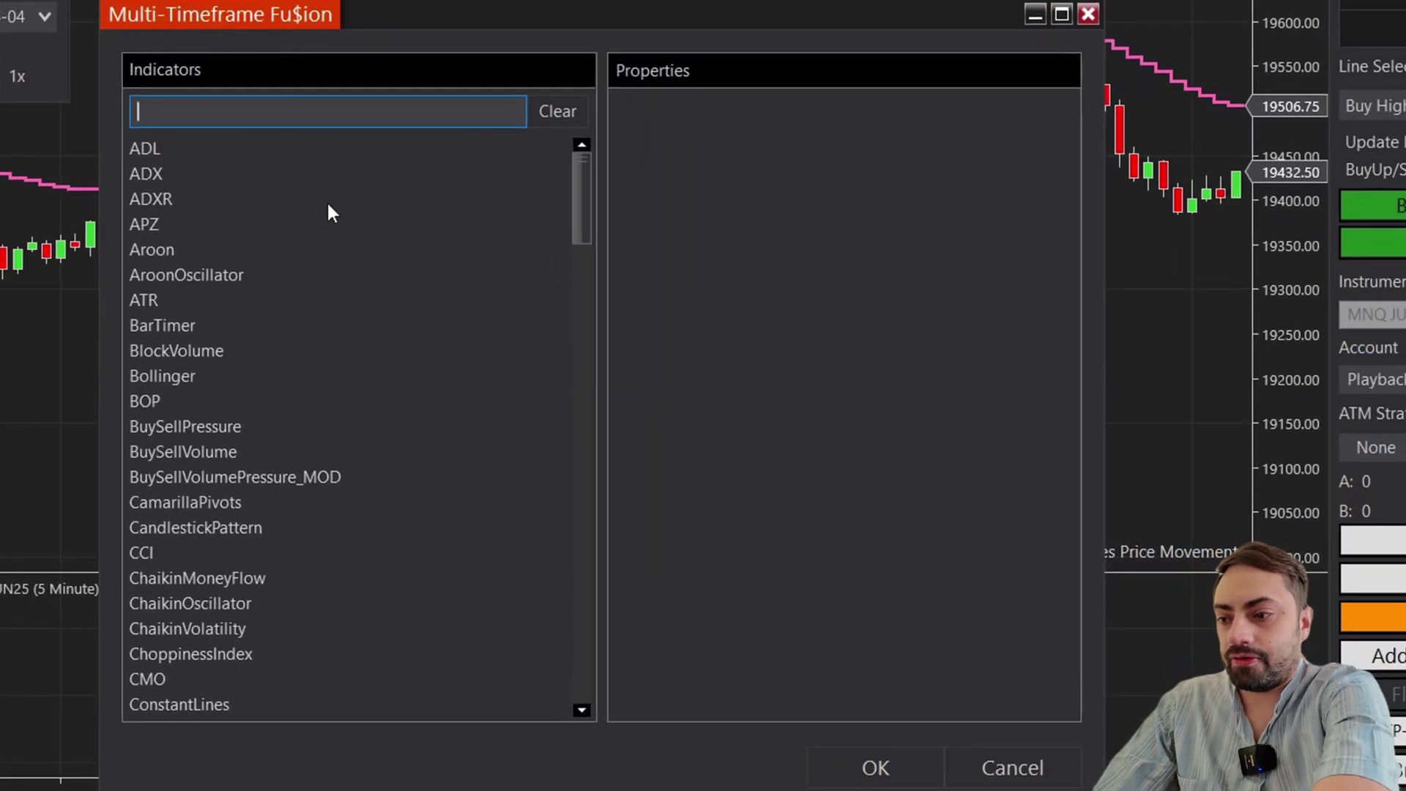
pyautogui.write('super')
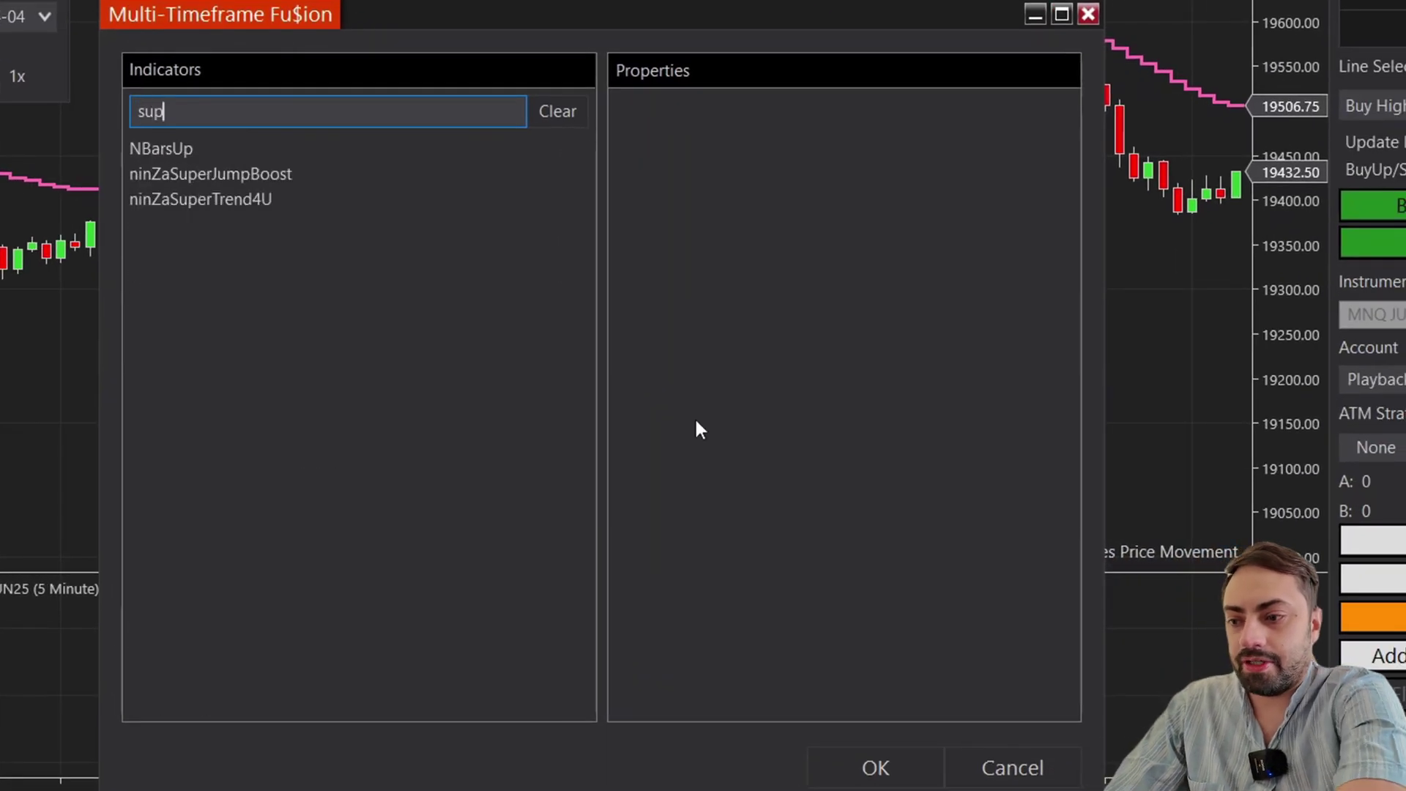
pyautogui.click(217, 173)
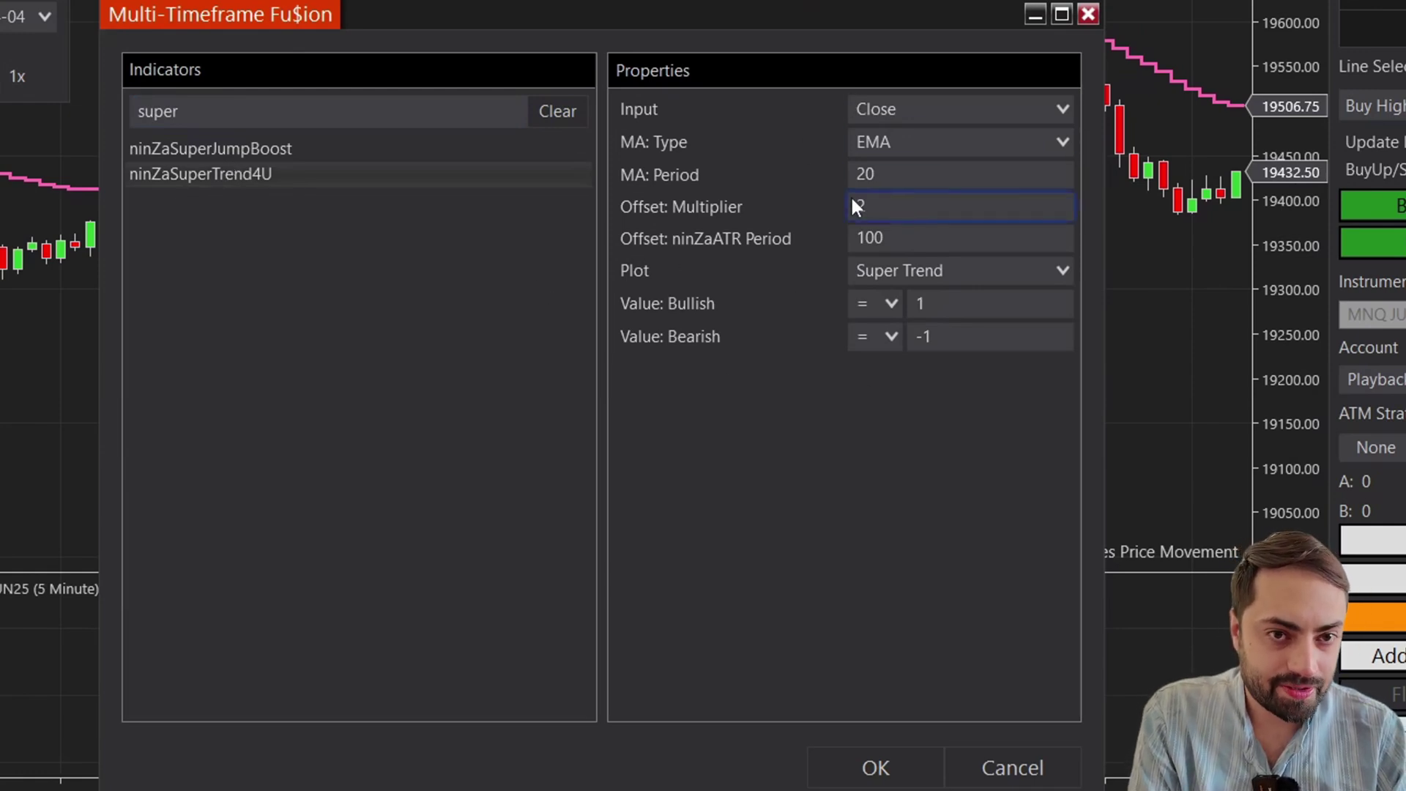
# Step: Set the source indicator's plot to Signal: Trend, keep 1 as bullish and -1 as bearish, and accept the properties
pyautogui.click(911, 279)
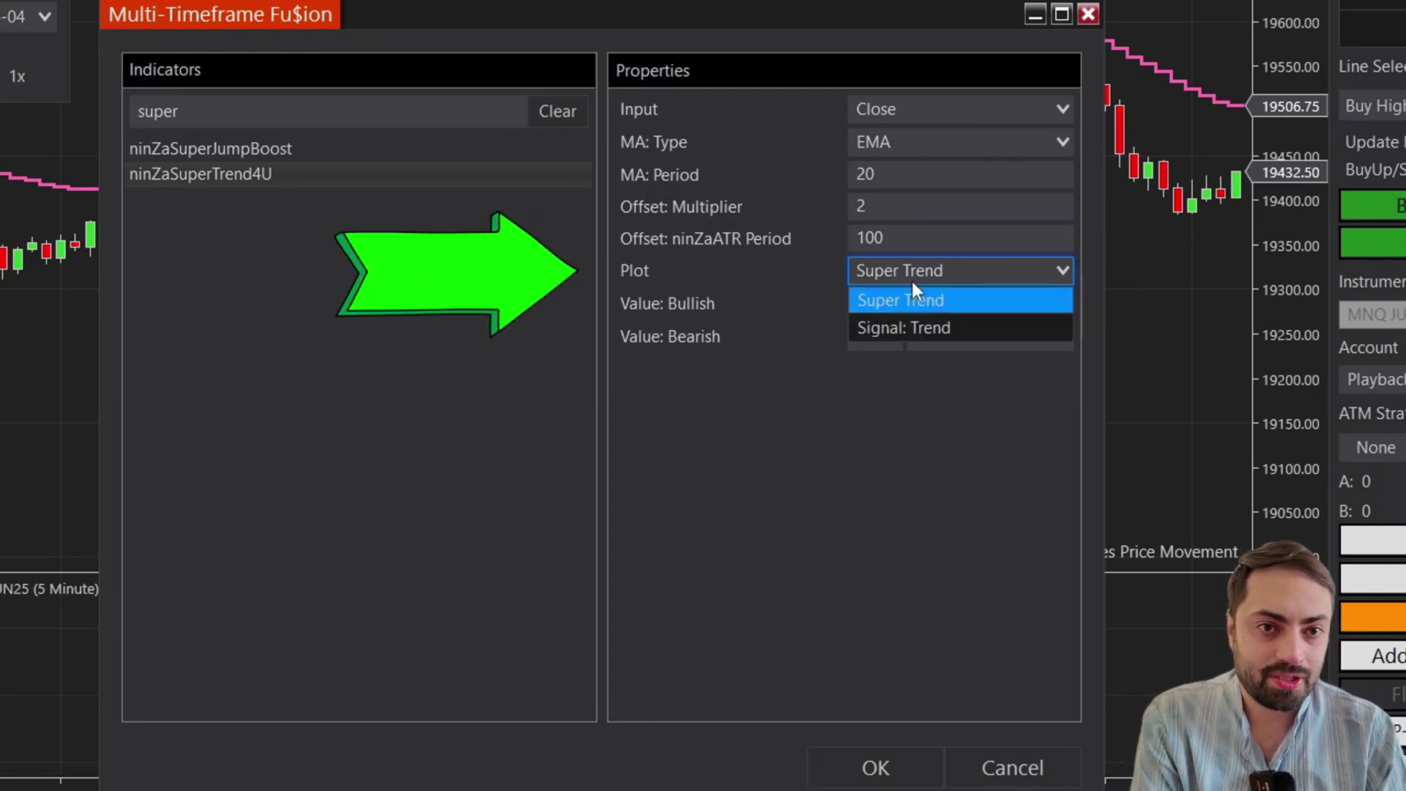
pyautogui.click(910, 329)
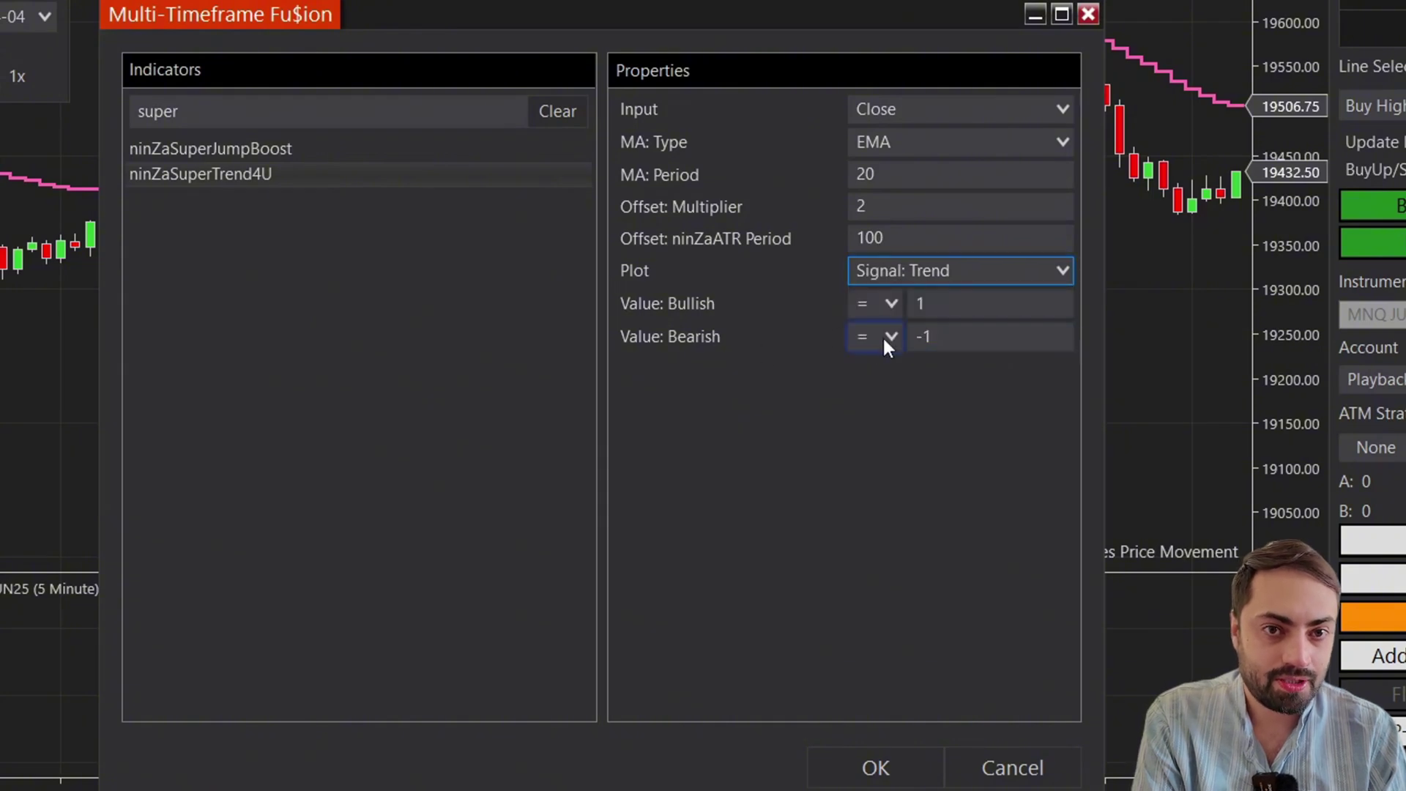
pyautogui.press('Tab')
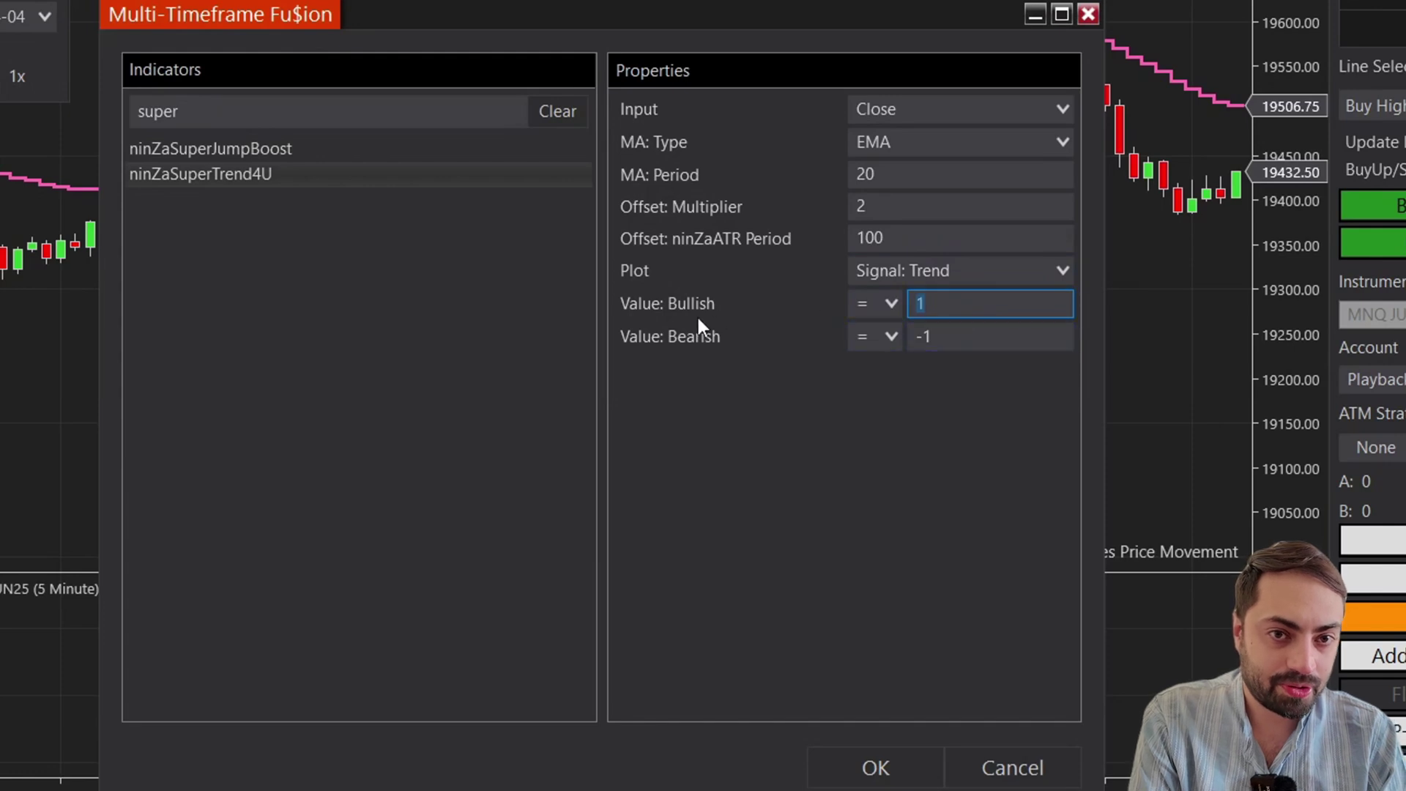
pyautogui.press('Tab')
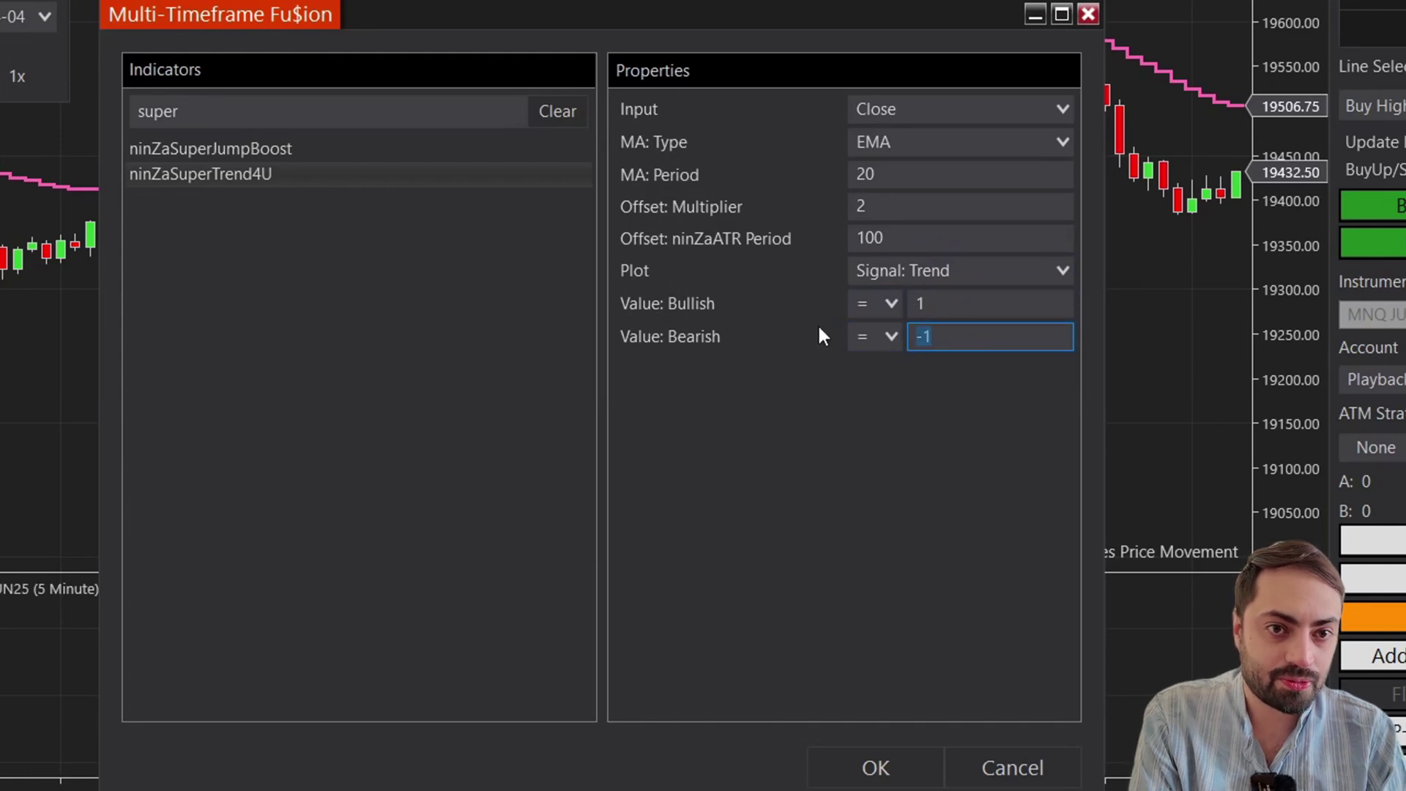
pyautogui.click(888, 768)
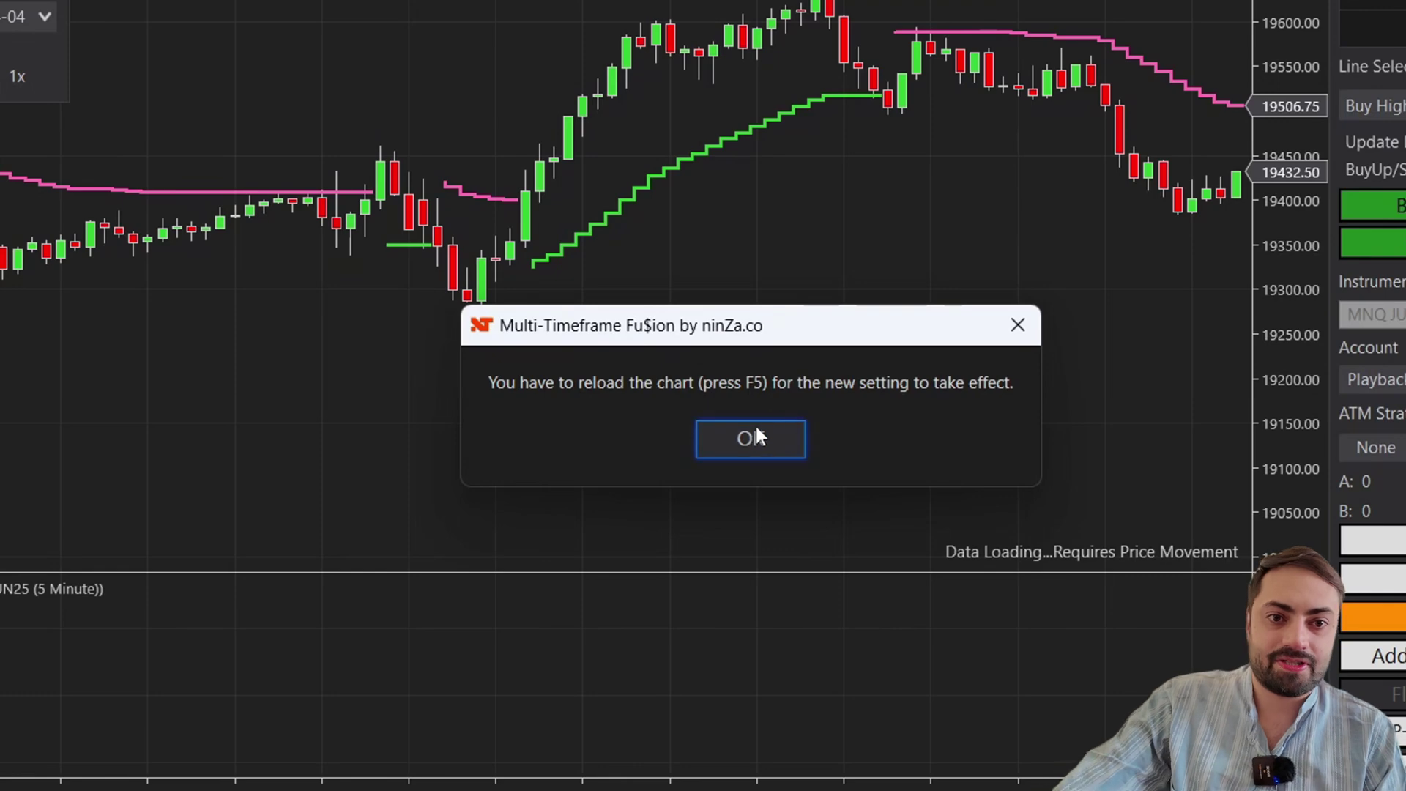
# Step: Dismiss the reload notice and reload the chart so the Multi-Timeframe Fu$ion setting takes effect
pyautogui.click(730, 433)
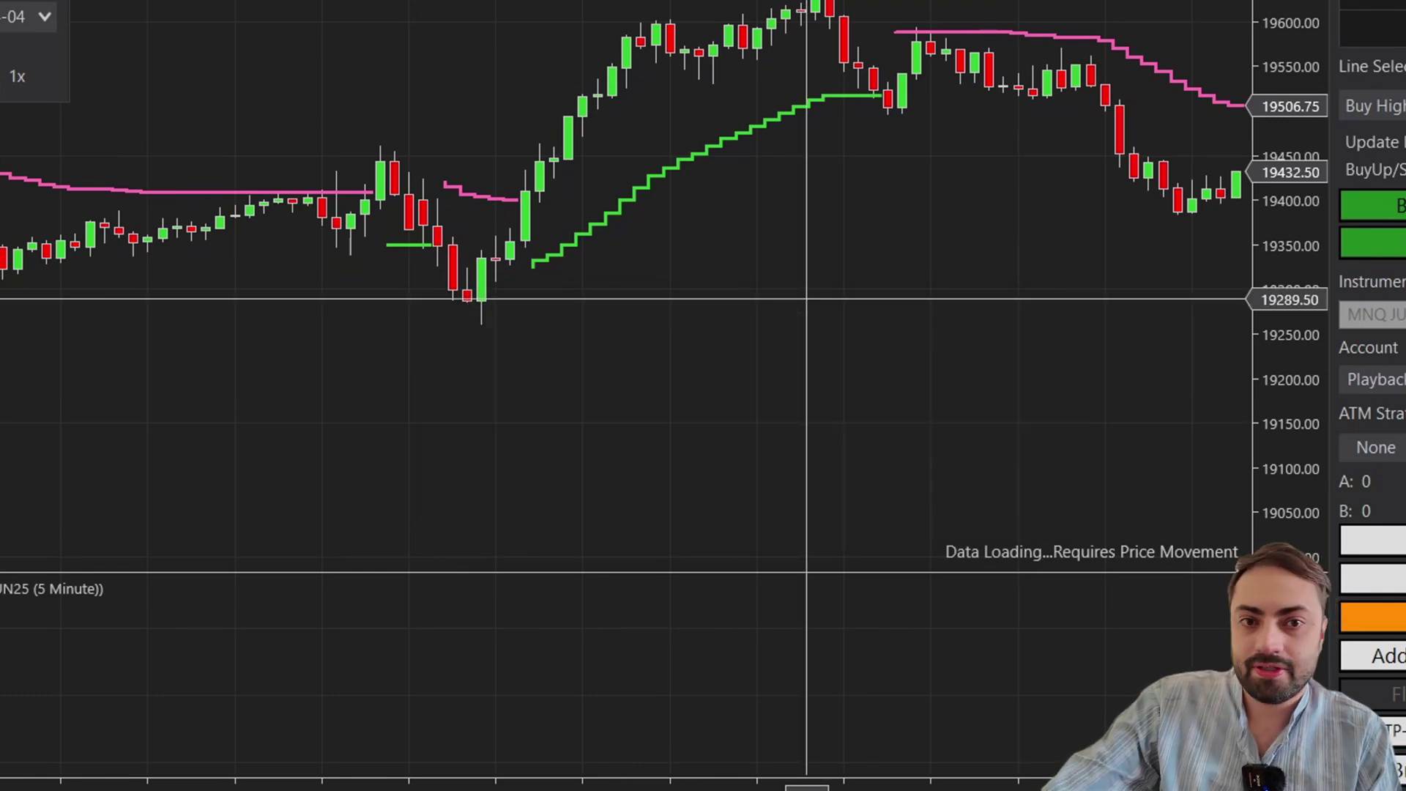
pyautogui.press('F5')
pyautogui.click(1005, 419)
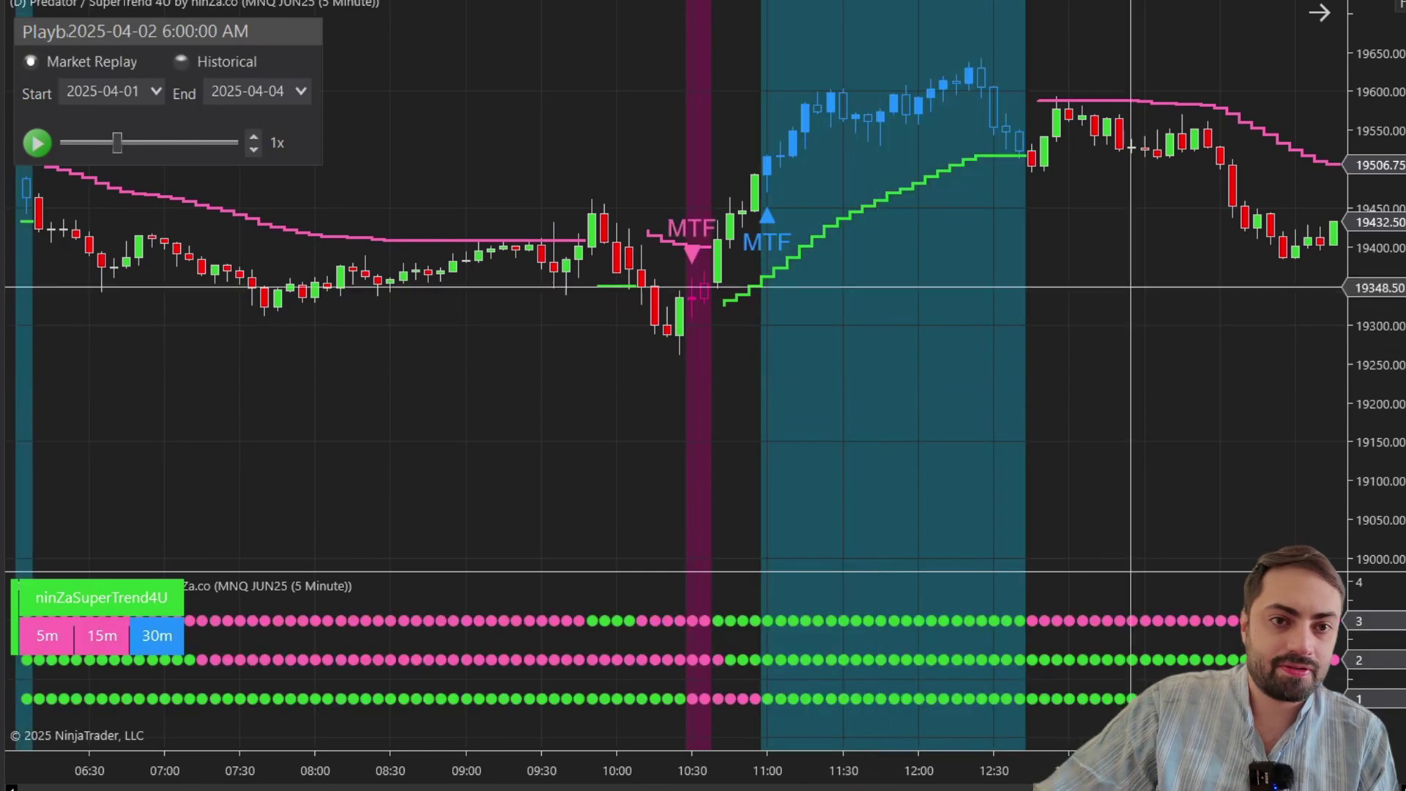
# Step: Open the properties of the blue bullish MTF marker and capture a screen snip of the area around its Tag
pyautogui.doubleClick(757, 236)
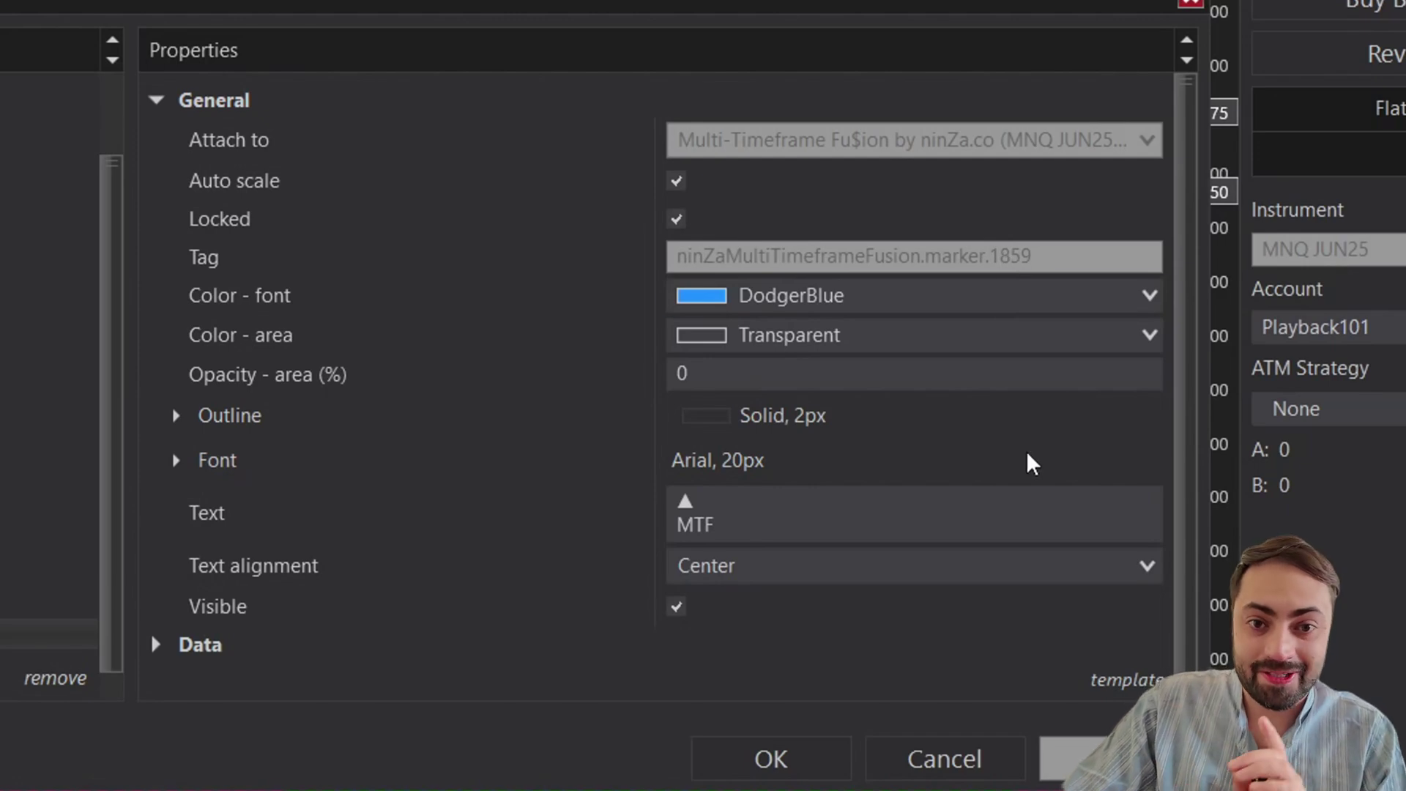
pyautogui.click(1010, 509)
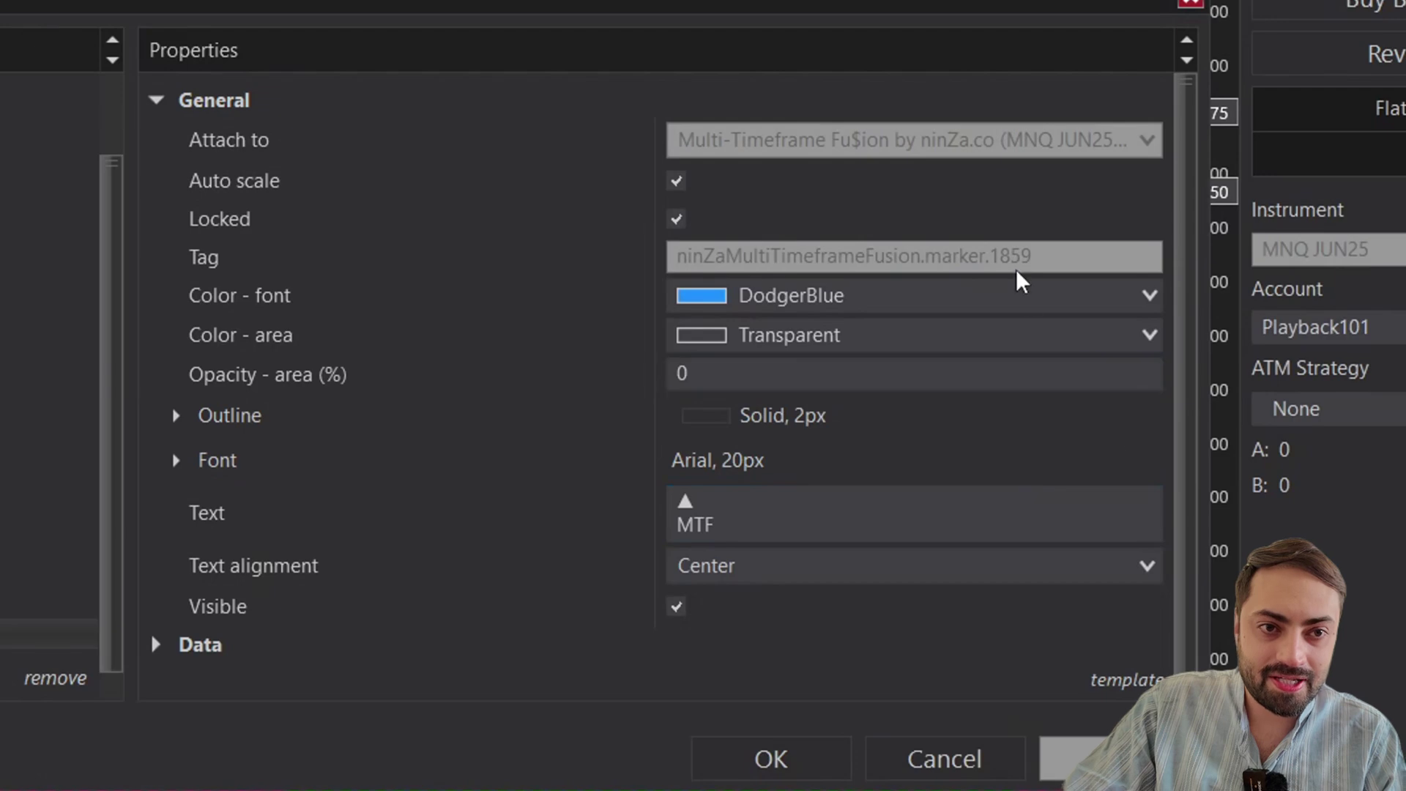
pyautogui.press('super+shift+s')
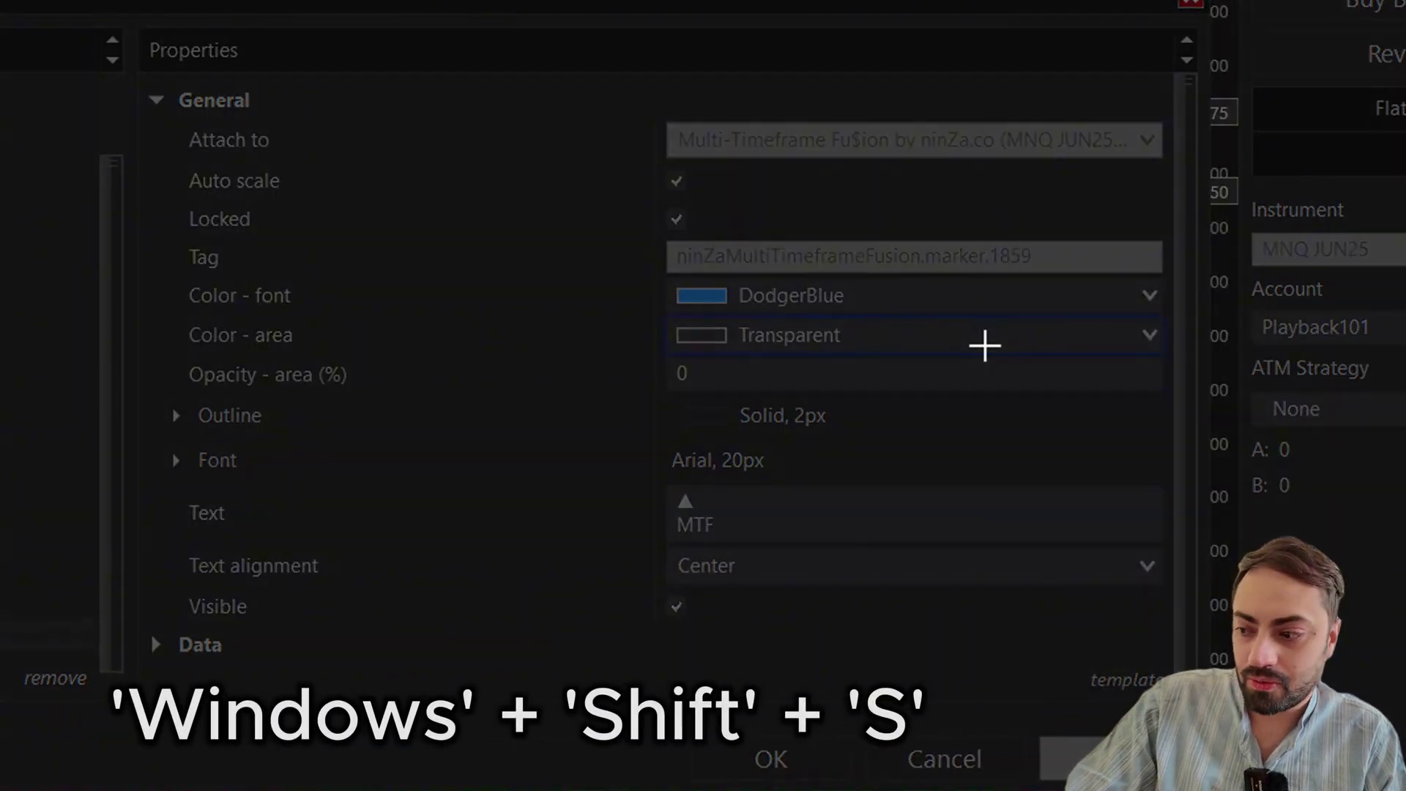
pyautogui.moveTo(545, 110); pyautogui.dragTo(1187, 432)
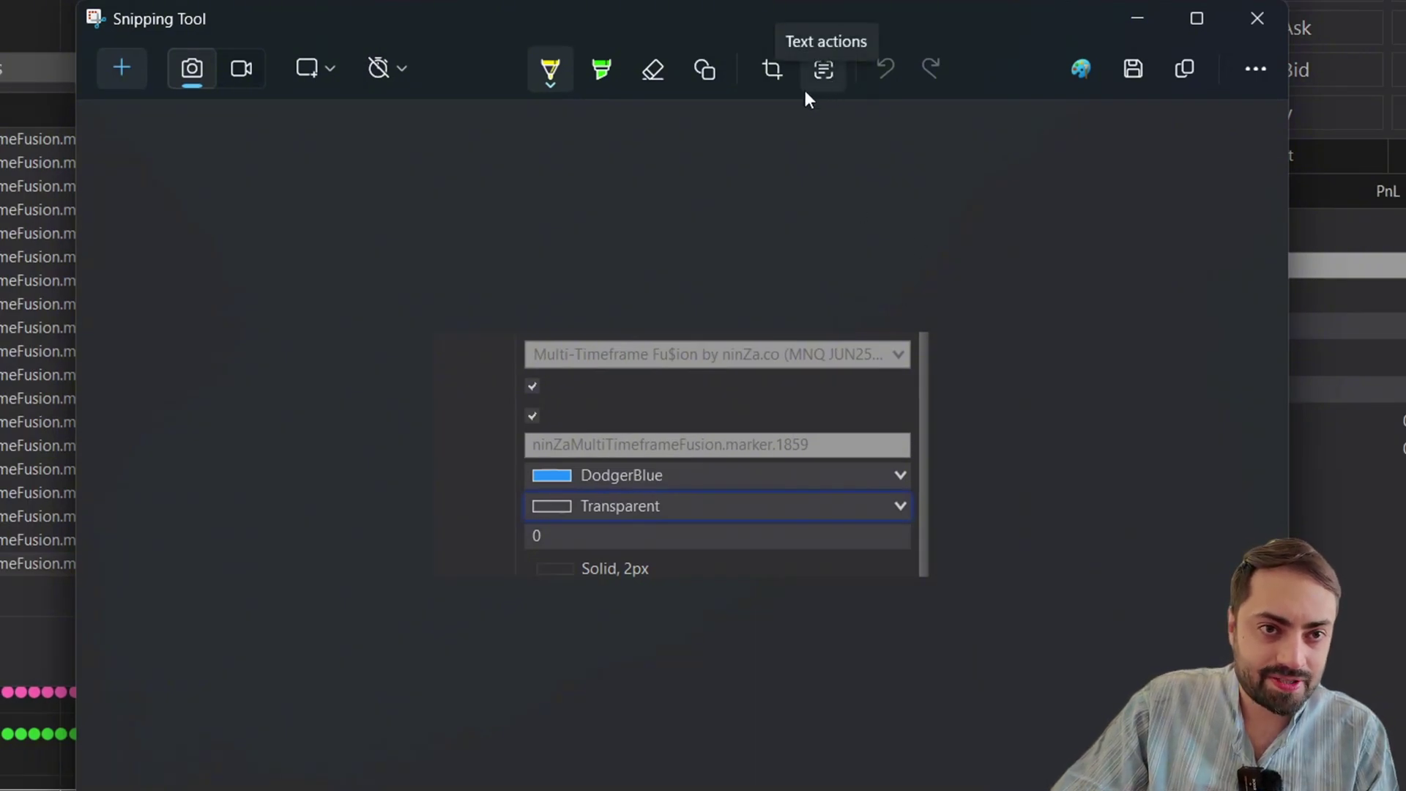
# Step: In Snipping Tool, extract the marker's tag text from the snip, then return to NinjaTrader and close the marker's properties
pyautogui.click(820, 74)
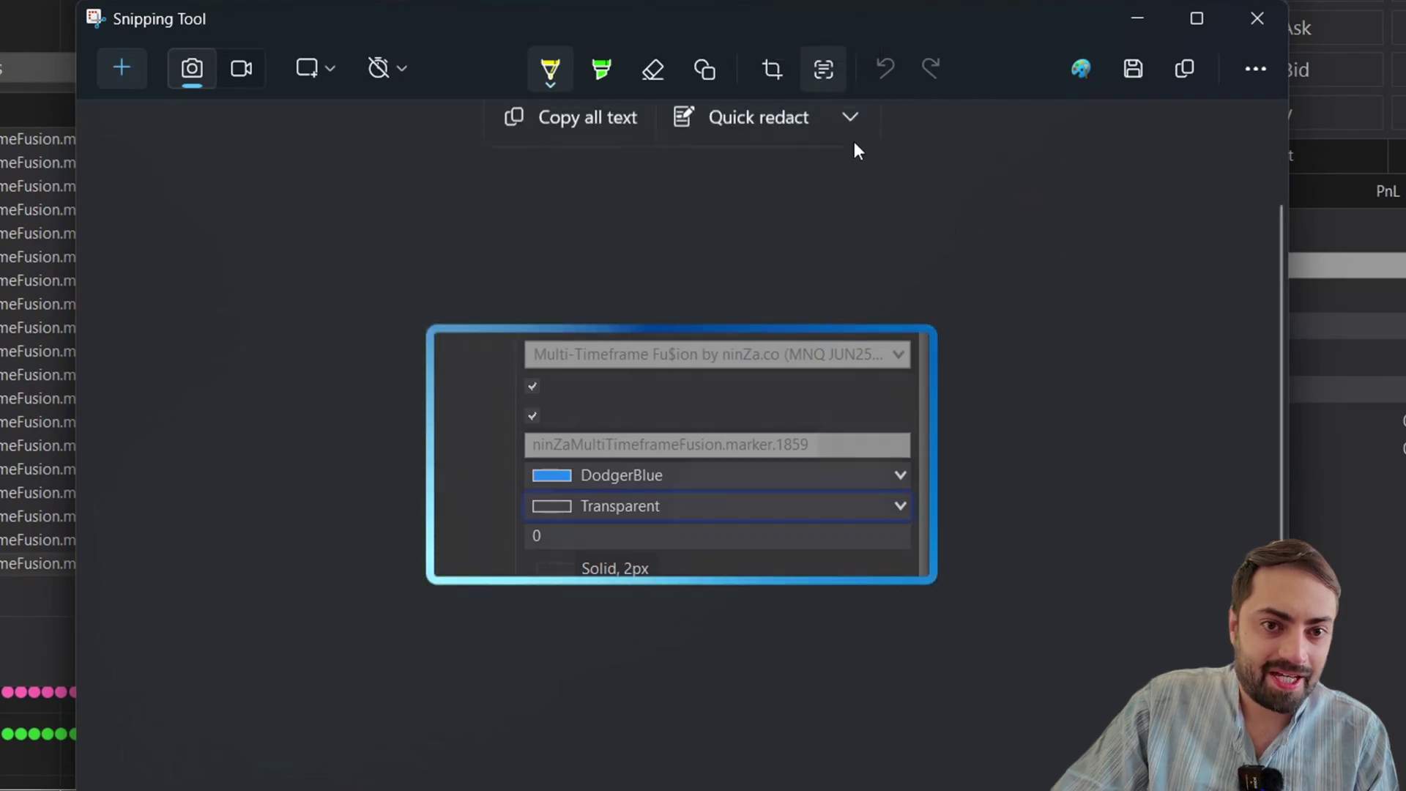
pyautogui.doubleClick(726, 461)
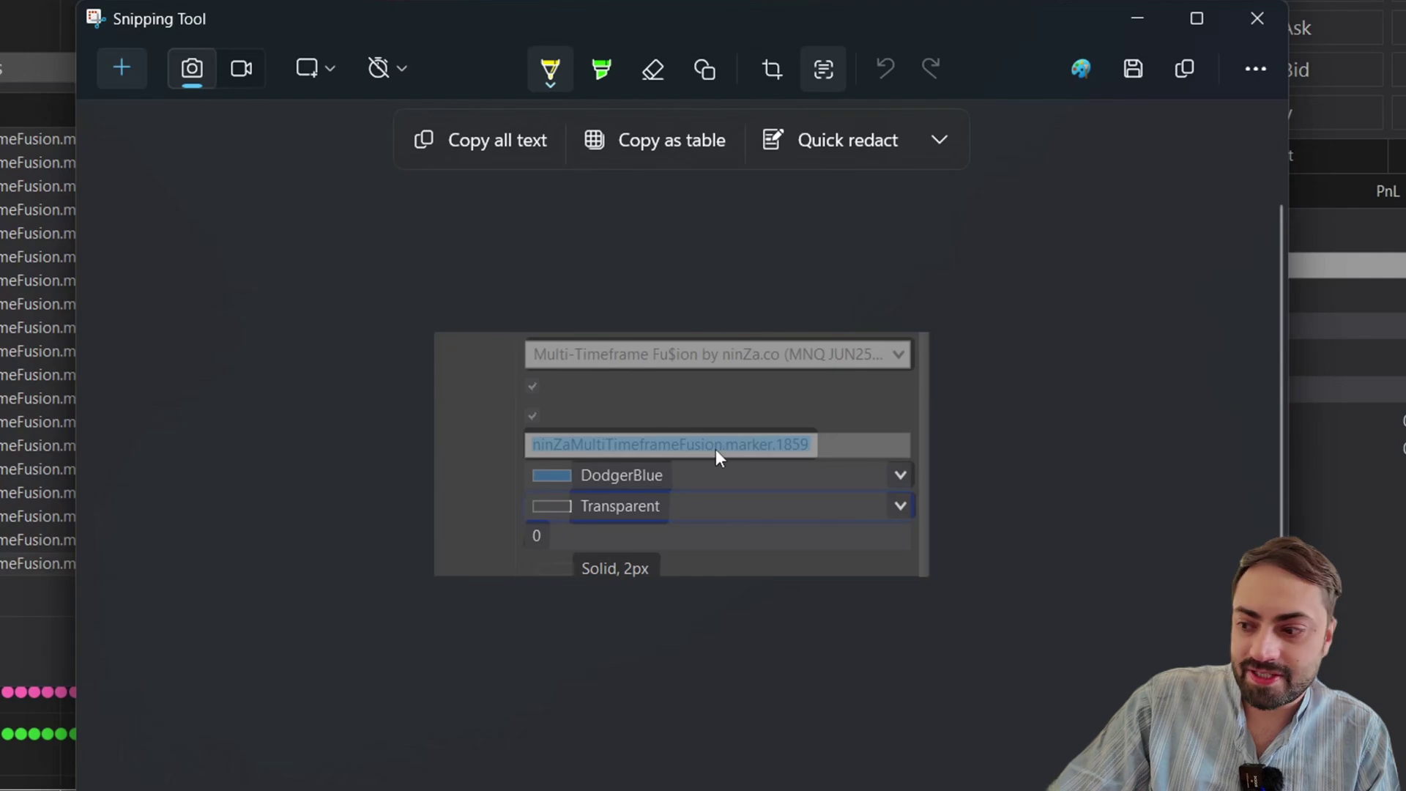
pyautogui.click(1131, 30)
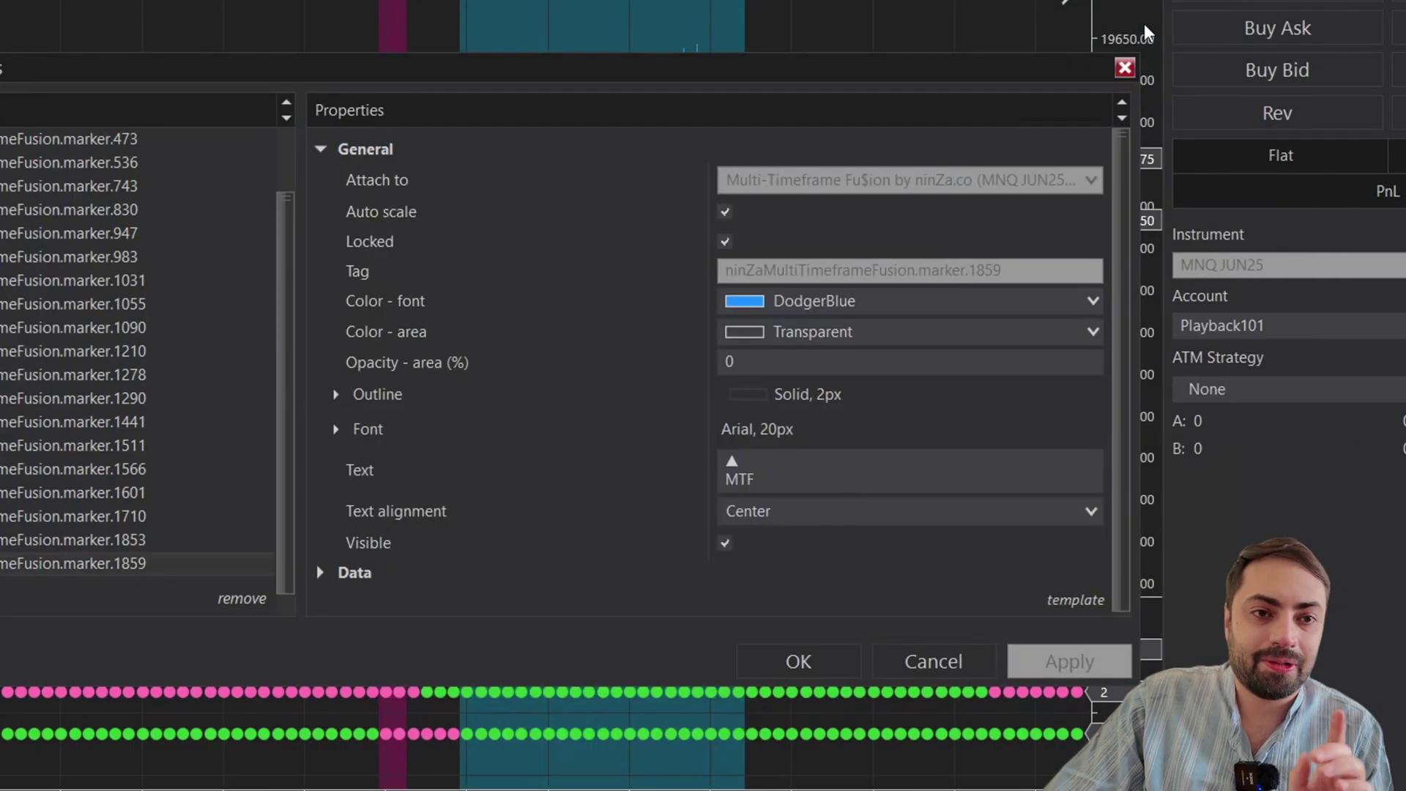
pyautogui.click(834, 662)
# Step: Open the chart's Strategies settings and expand the TradeSaberPredator folder to reach the PredatorXOrderEntry strategies
pyautogui.rightClick(754, 307)
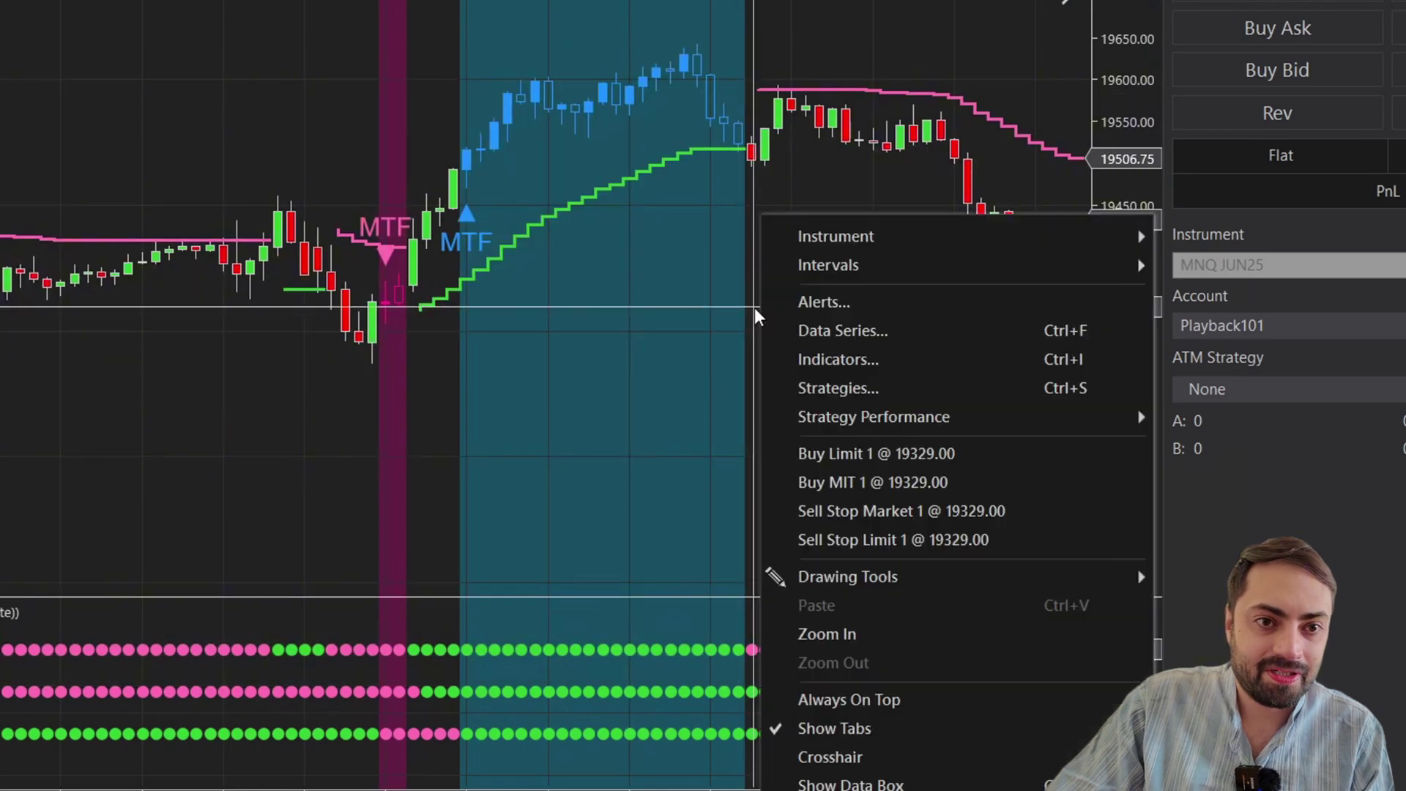
pyautogui.press('Escape')
pyautogui.rightClick(709, 371)
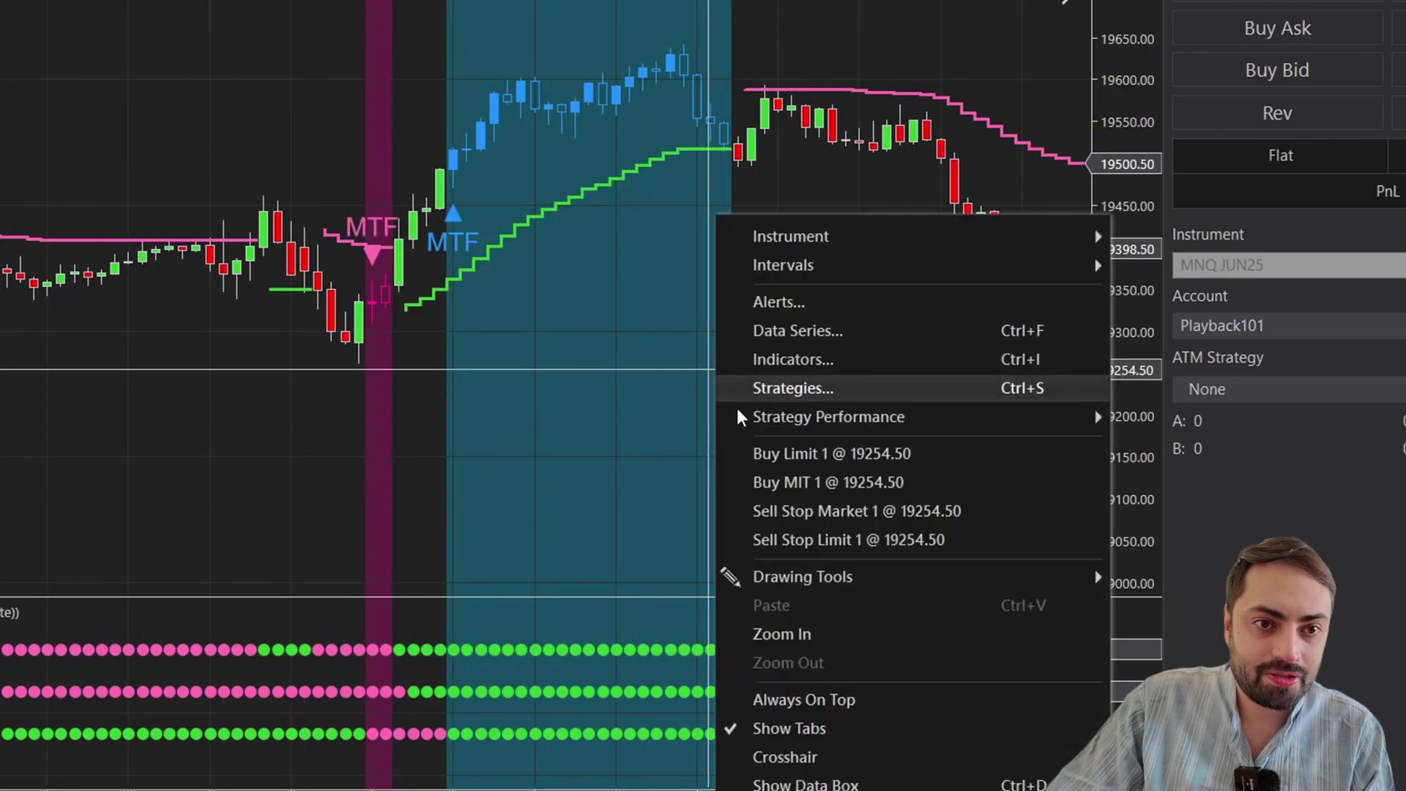
pyautogui.click(832, 395)
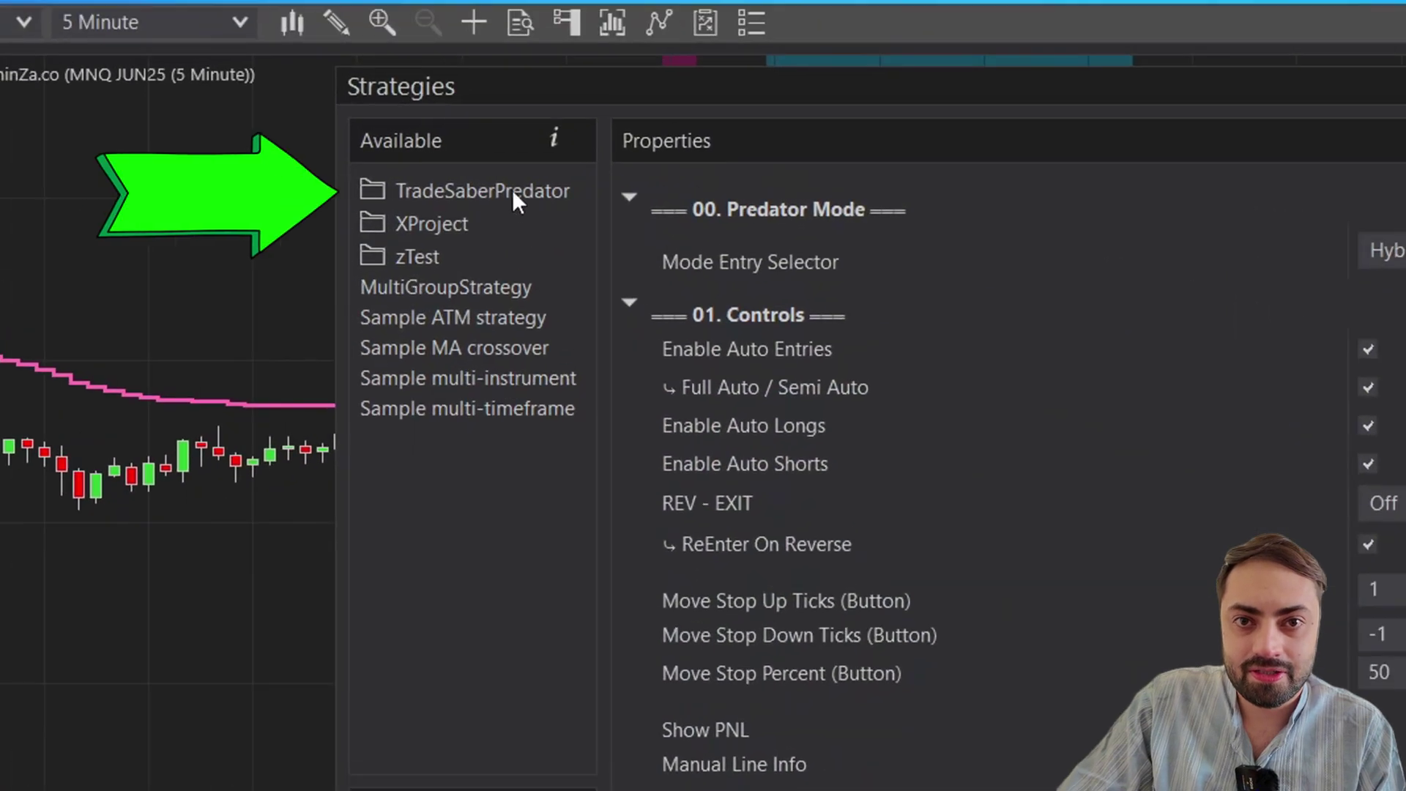
pyautogui.click(512, 191)
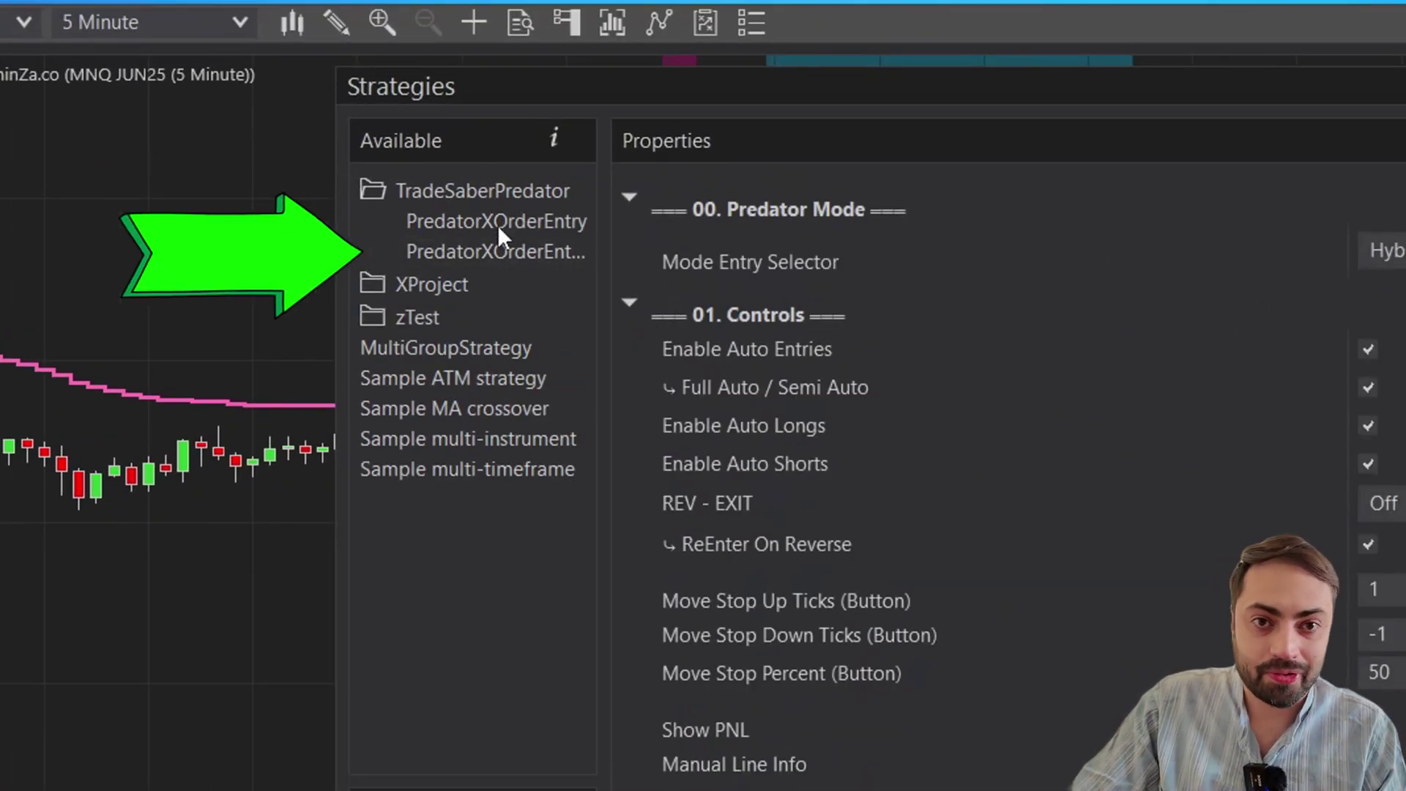
# Step: Enable Custom Signals and its ENTRY Signal in the Predator strategy's Auto Entries section
pyautogui.scroll(-10, 1099, 439)
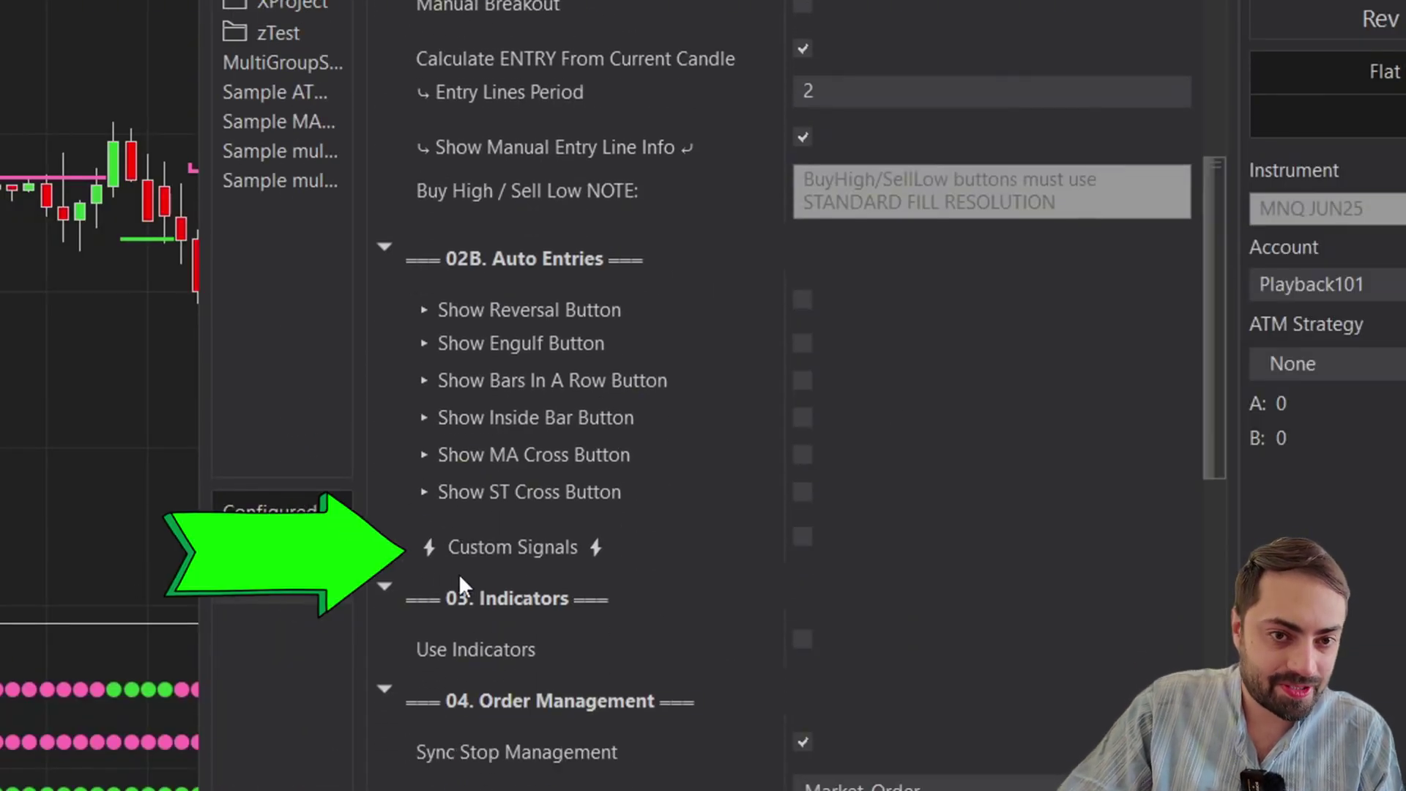
pyautogui.click(803, 538)
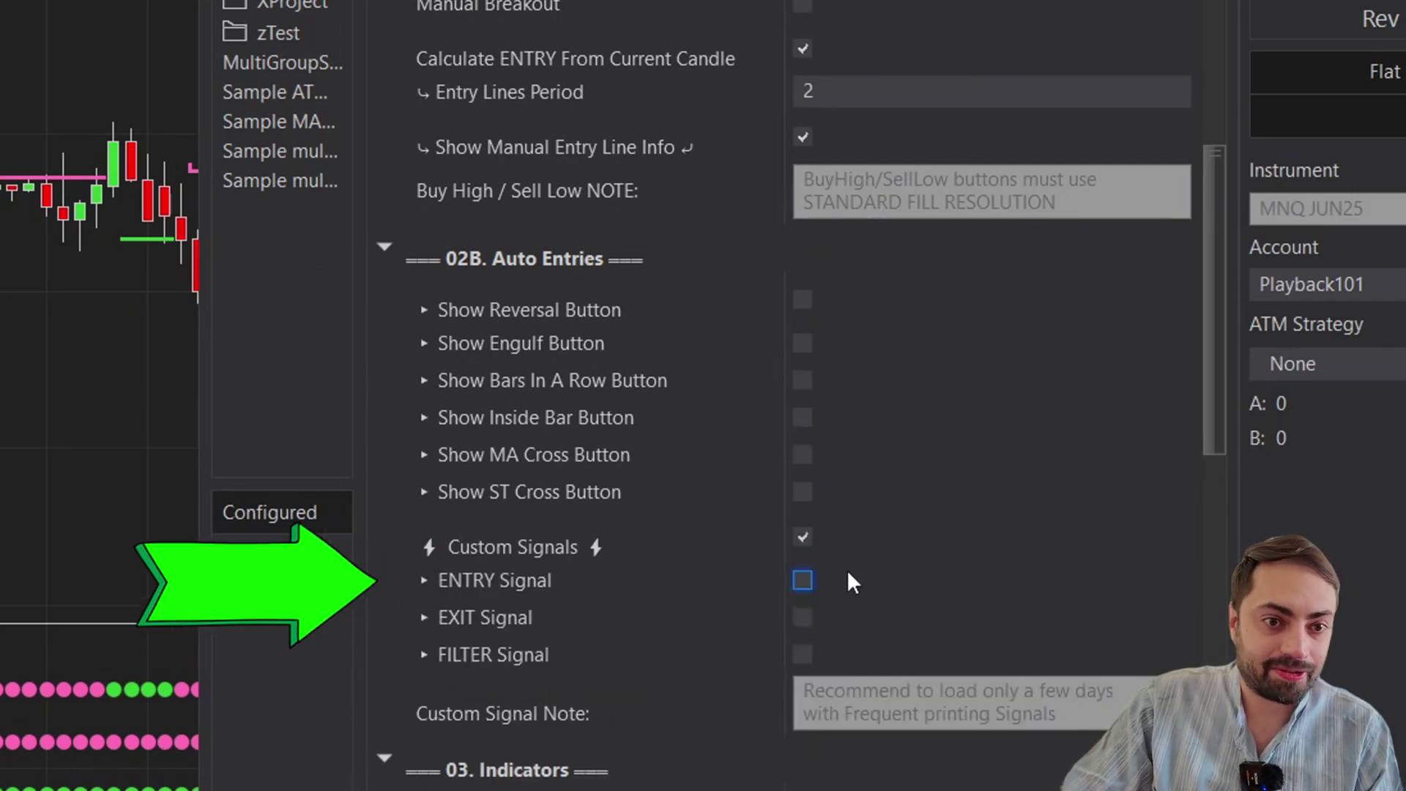
pyautogui.click(842, 582)
# Step: Set the Long Signal ENTRY Tag to ninZaMultiTimeframeFusion.marker. without the trailing bar number
pyautogui.click(860, 302)
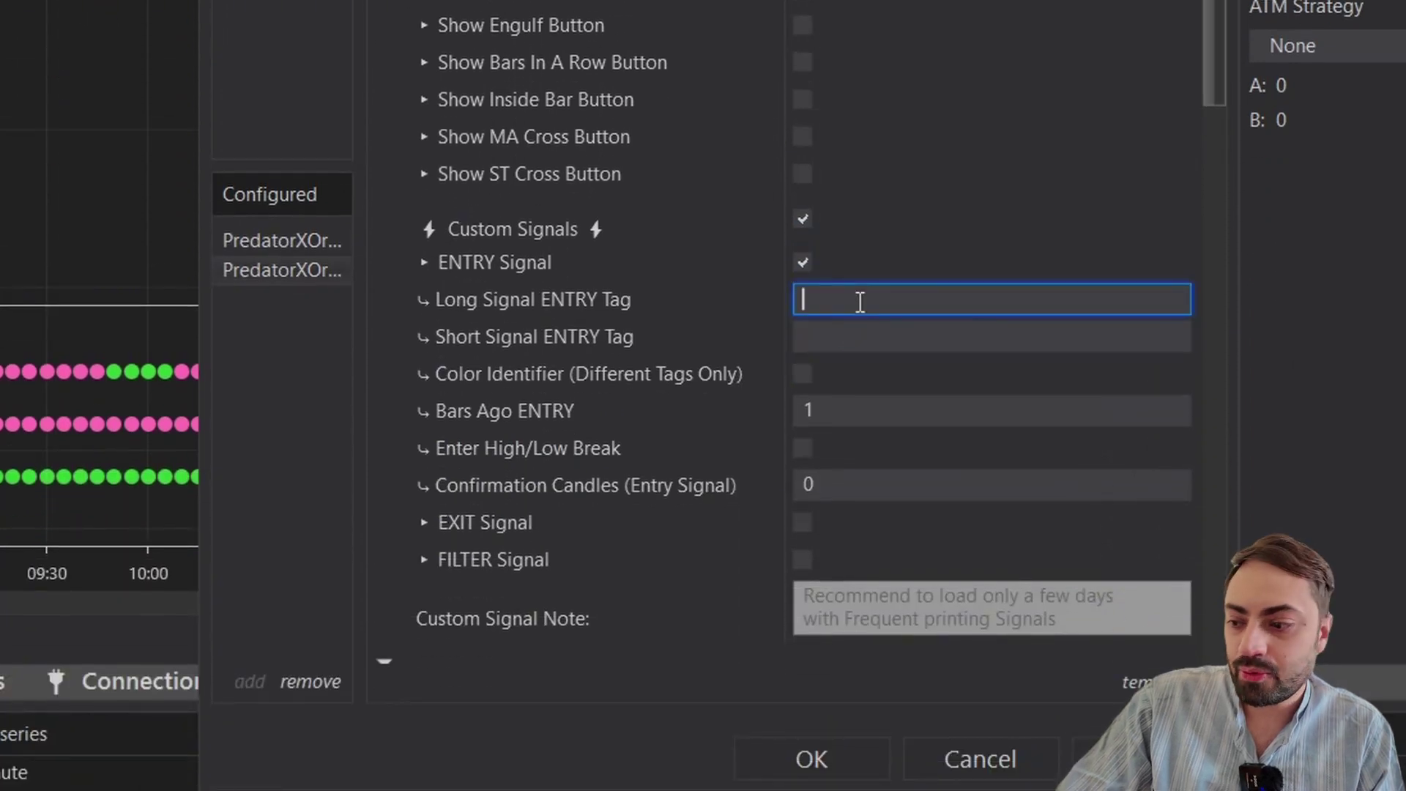
pyautogui.write('ninZaMultiTimeframeFusion.marker.1859')
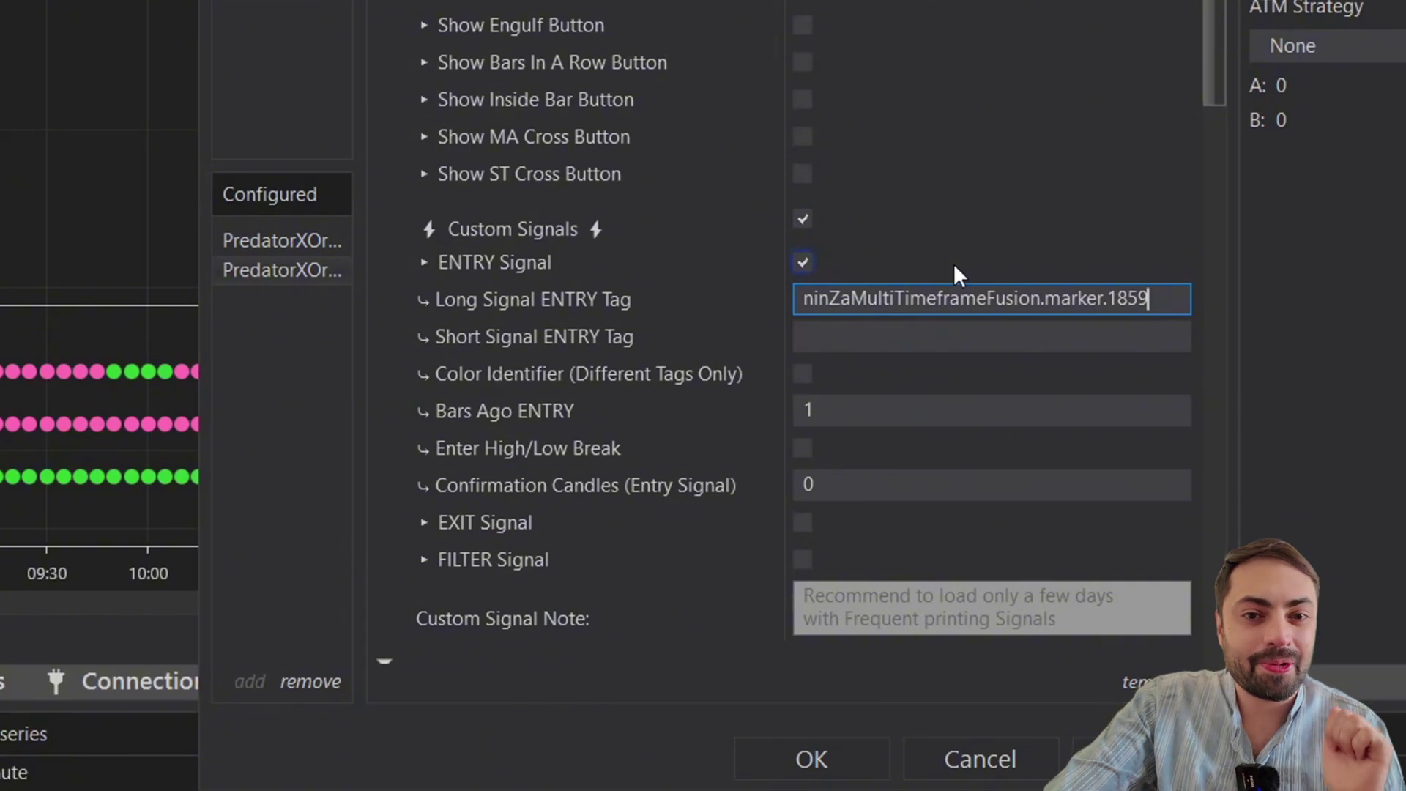
pyautogui.press('BackSpace')
pyautogui.press('BackSpace')
pyautogui.press('BackSpace')
pyautogui.press('BackSpace')
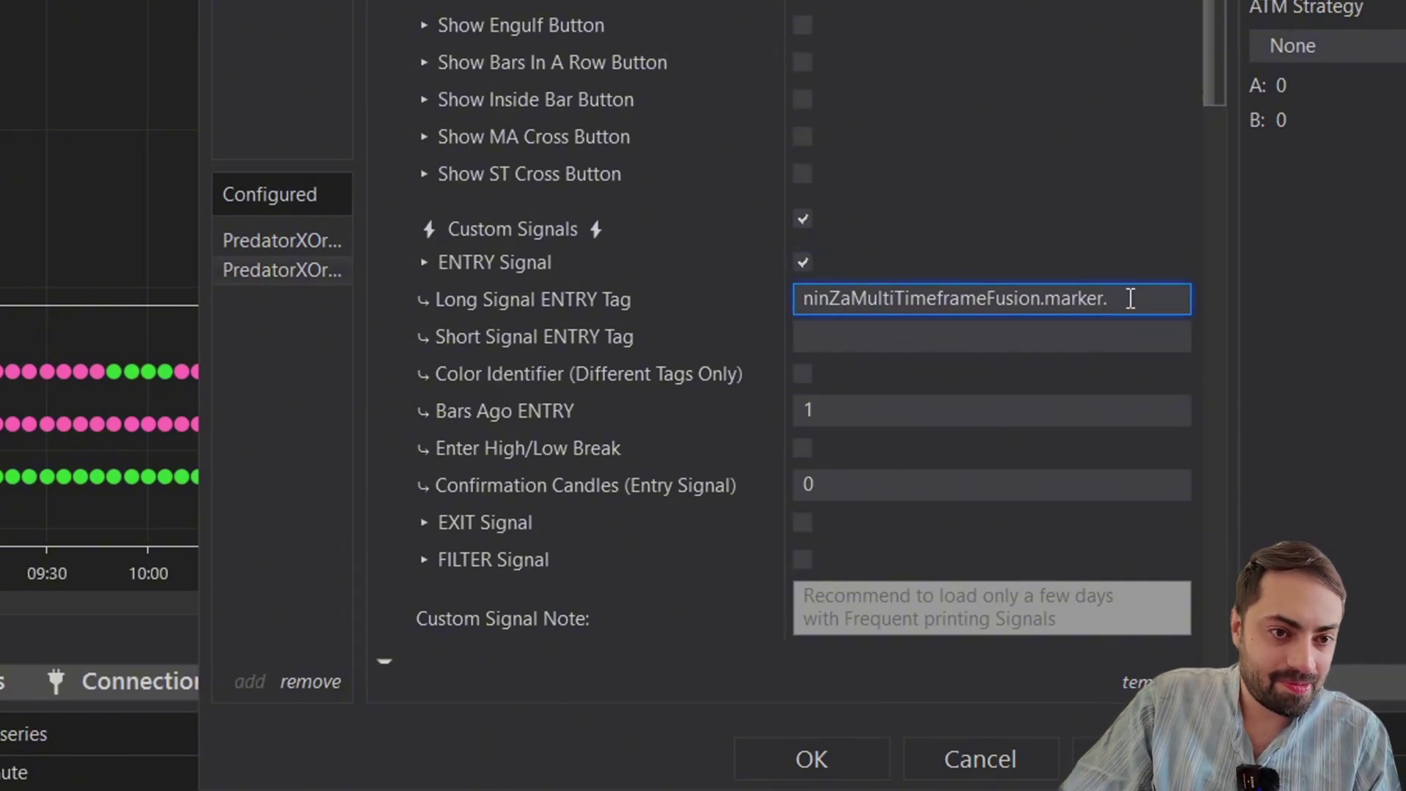
# Step: Set the Short Signal ENTRY Tag to ninZaMultiTimeframeFusion.marker. without the trailing bar number
pyautogui.click(1116, 333)
pyautogui.write('ninZaMultiTimeframeFusion.marker.1859')
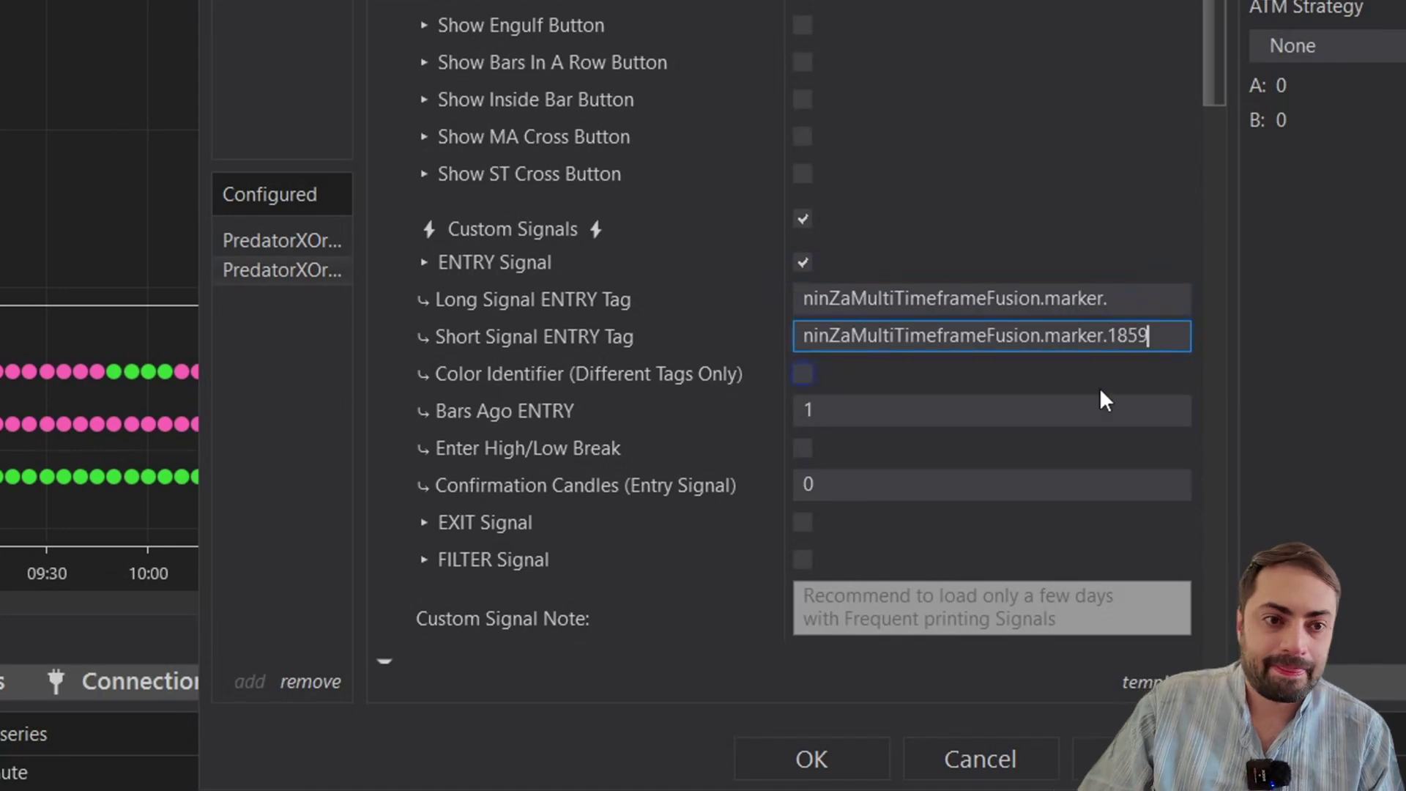
pyautogui.press('BackSpace')
pyautogui.press('BackSpace')
pyautogui.press('BackSpace')
pyautogui.press('BackSpace')
pyautogui.hotkey('shift', 'Tab')
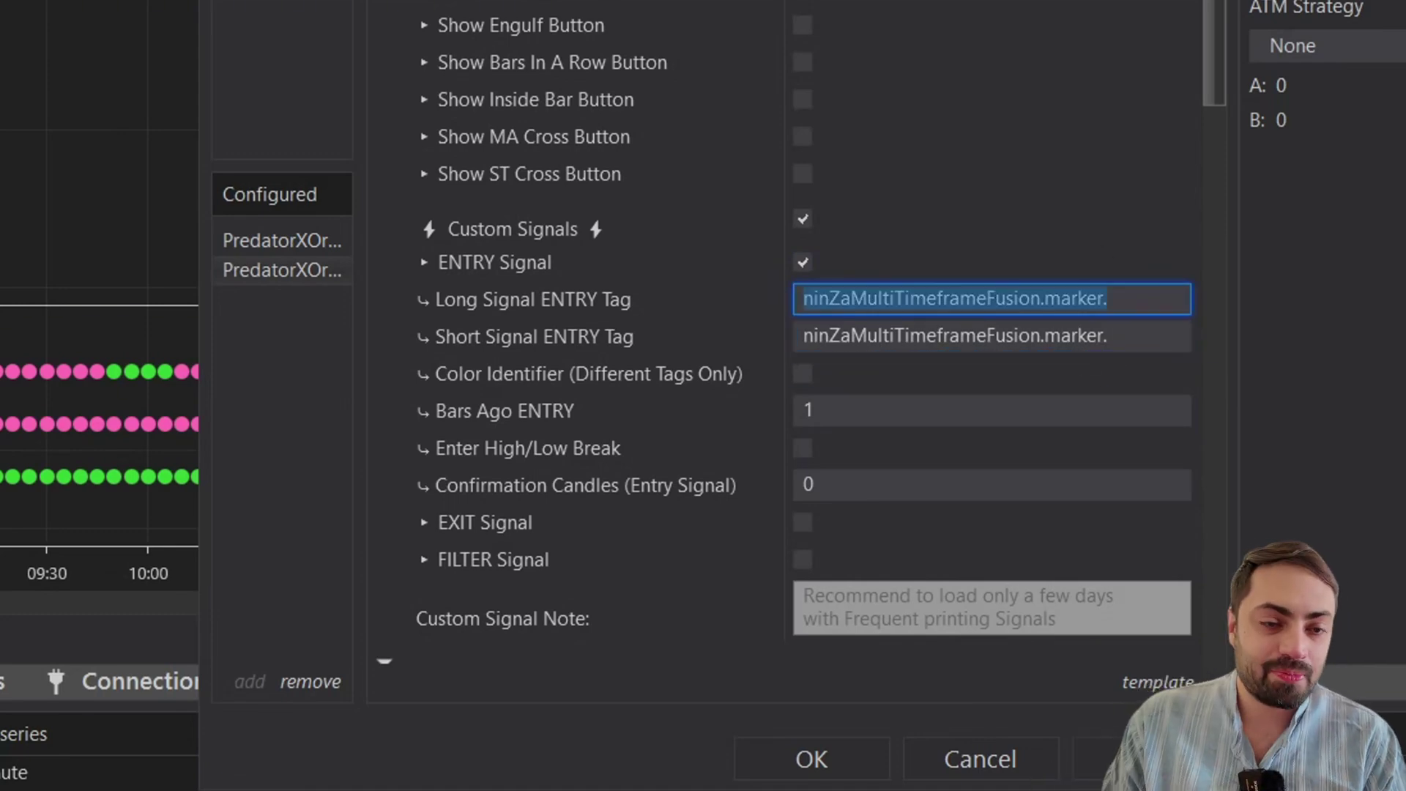
# Step: Enable the Color Identifier for entry signals and set the long entry color to DodgerBlue and the short to HotPink
pyautogui.click(801, 373)
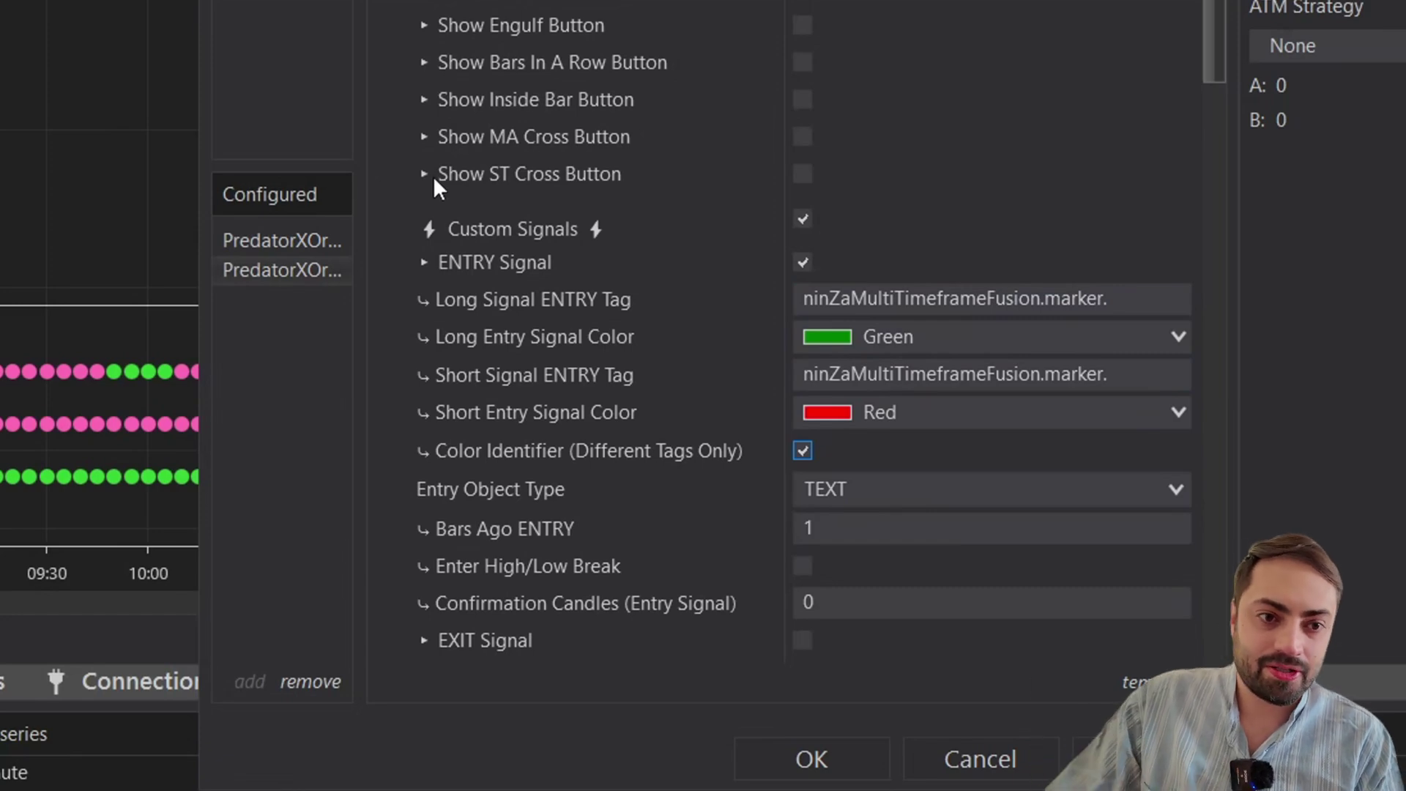
pyautogui.click(1164, 339)
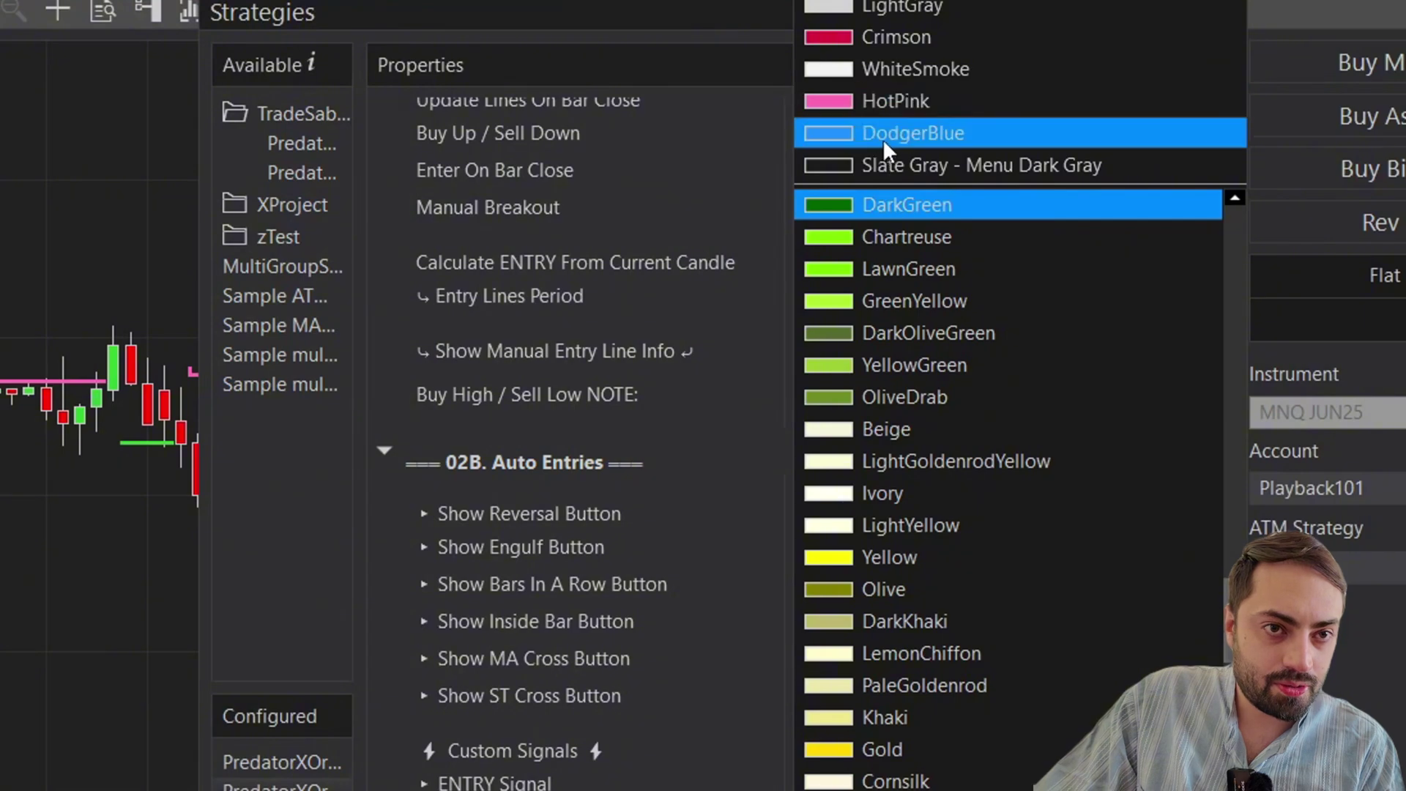
pyautogui.click(927, 134)
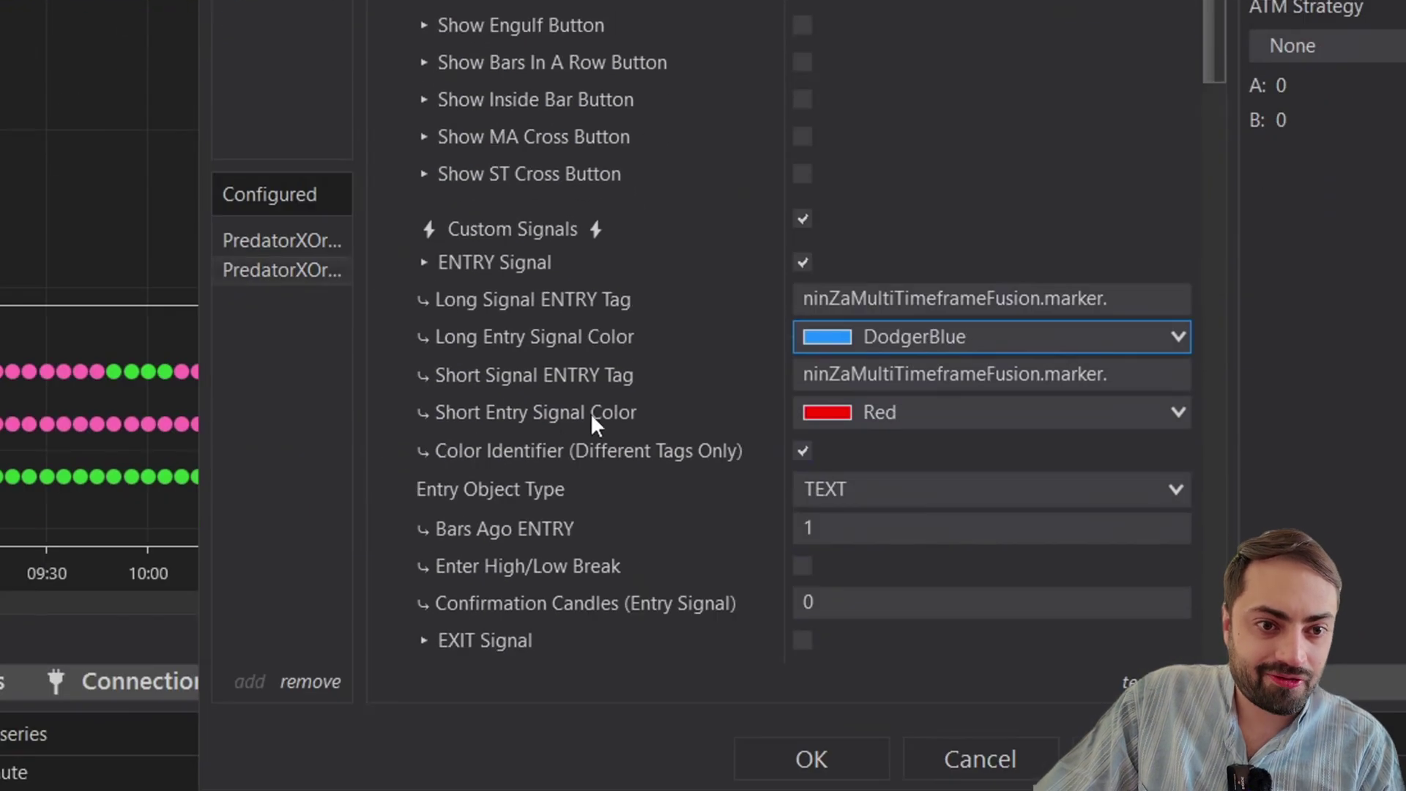
pyautogui.click(1140, 425)
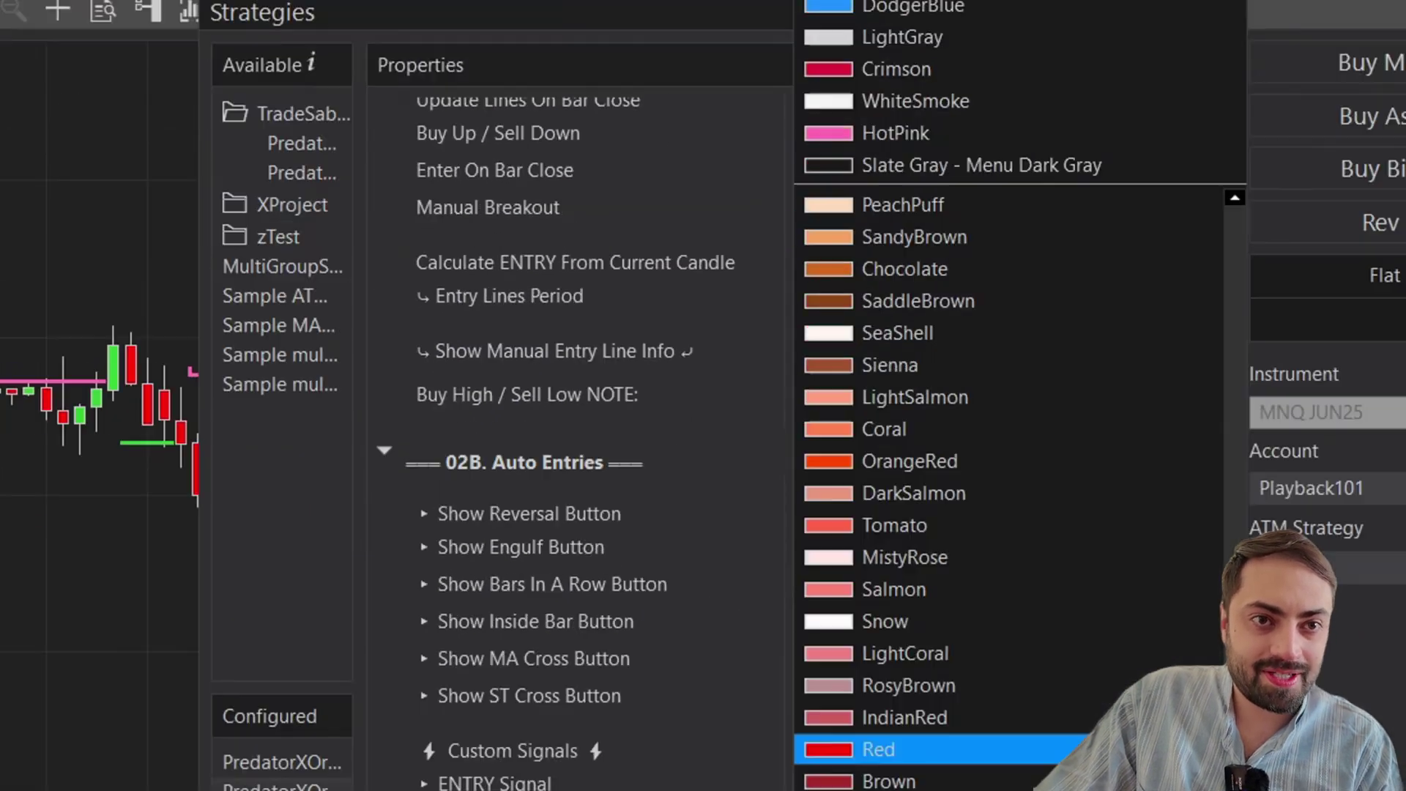
pyautogui.click(927, 144)
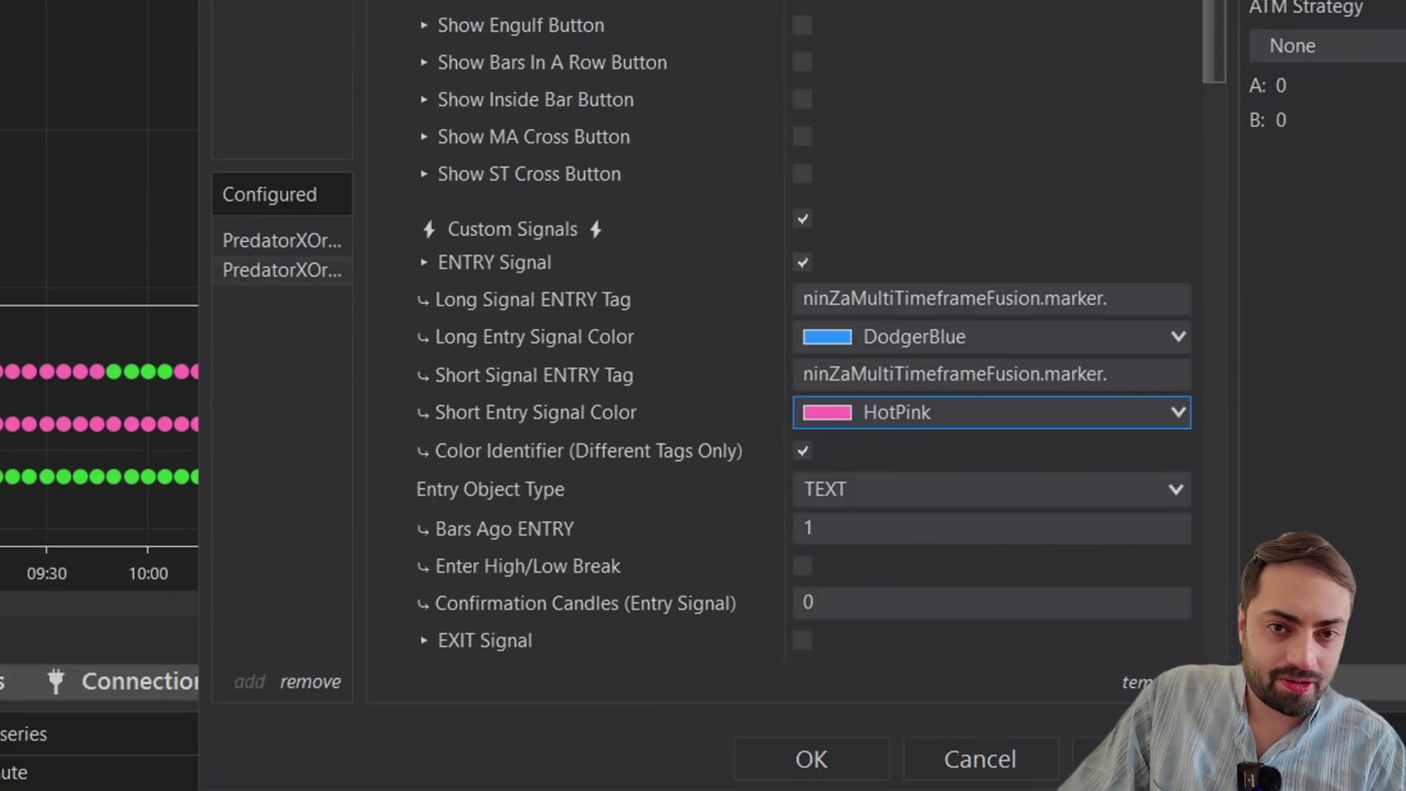
pyautogui.click(445, 501)
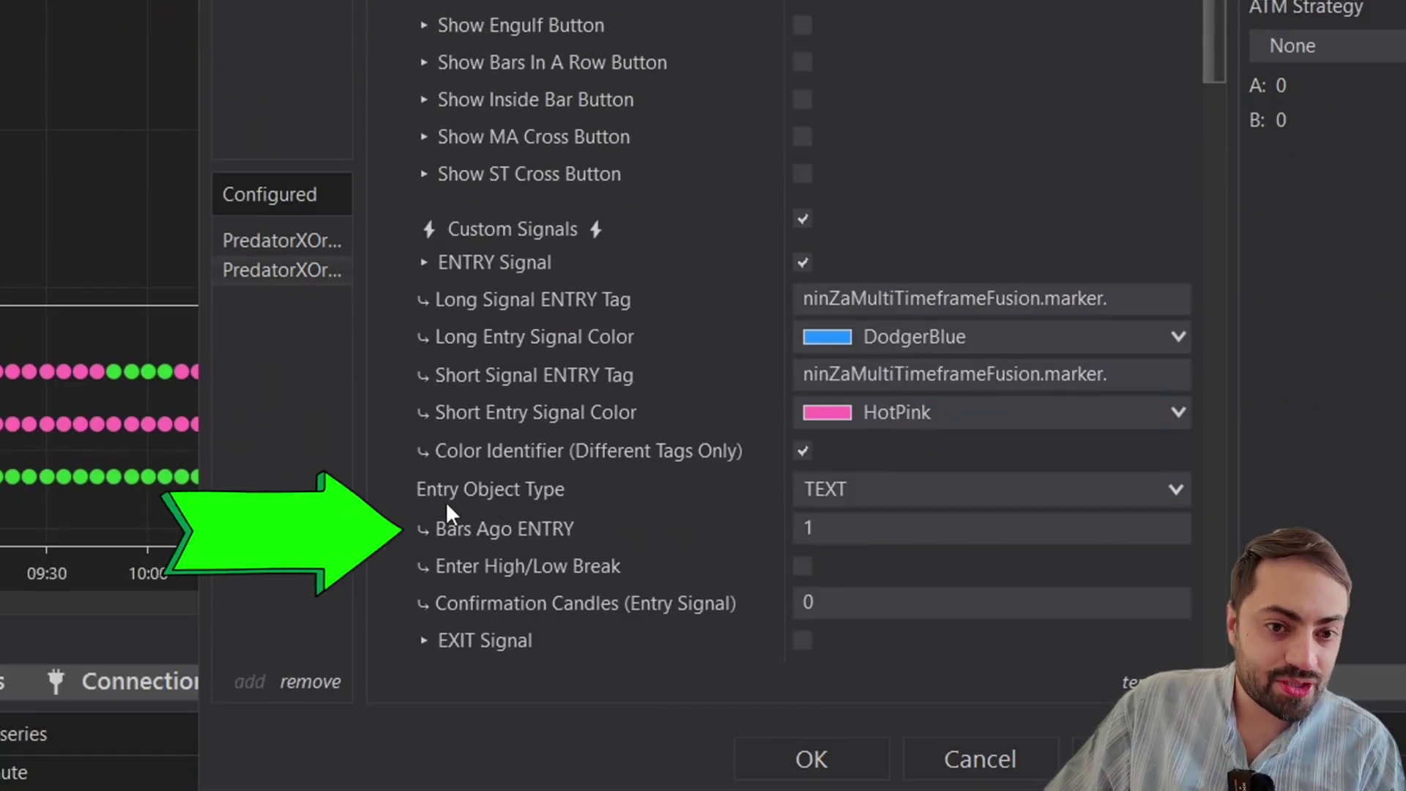
# Step: Check the Entry Object Type choices for the custom entry signal and keep TEXT selected
pyautogui.click(878, 489)
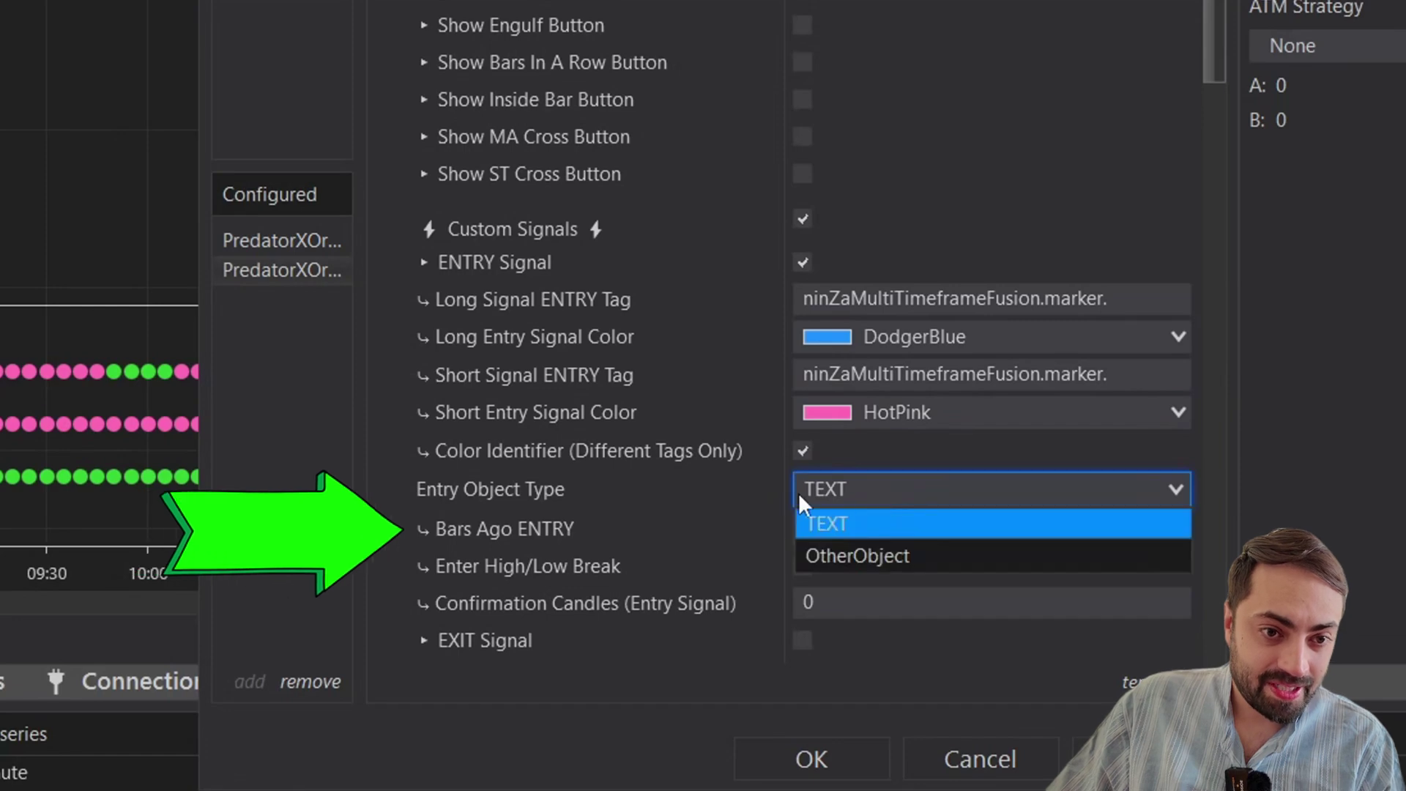
pyautogui.click(842, 520)
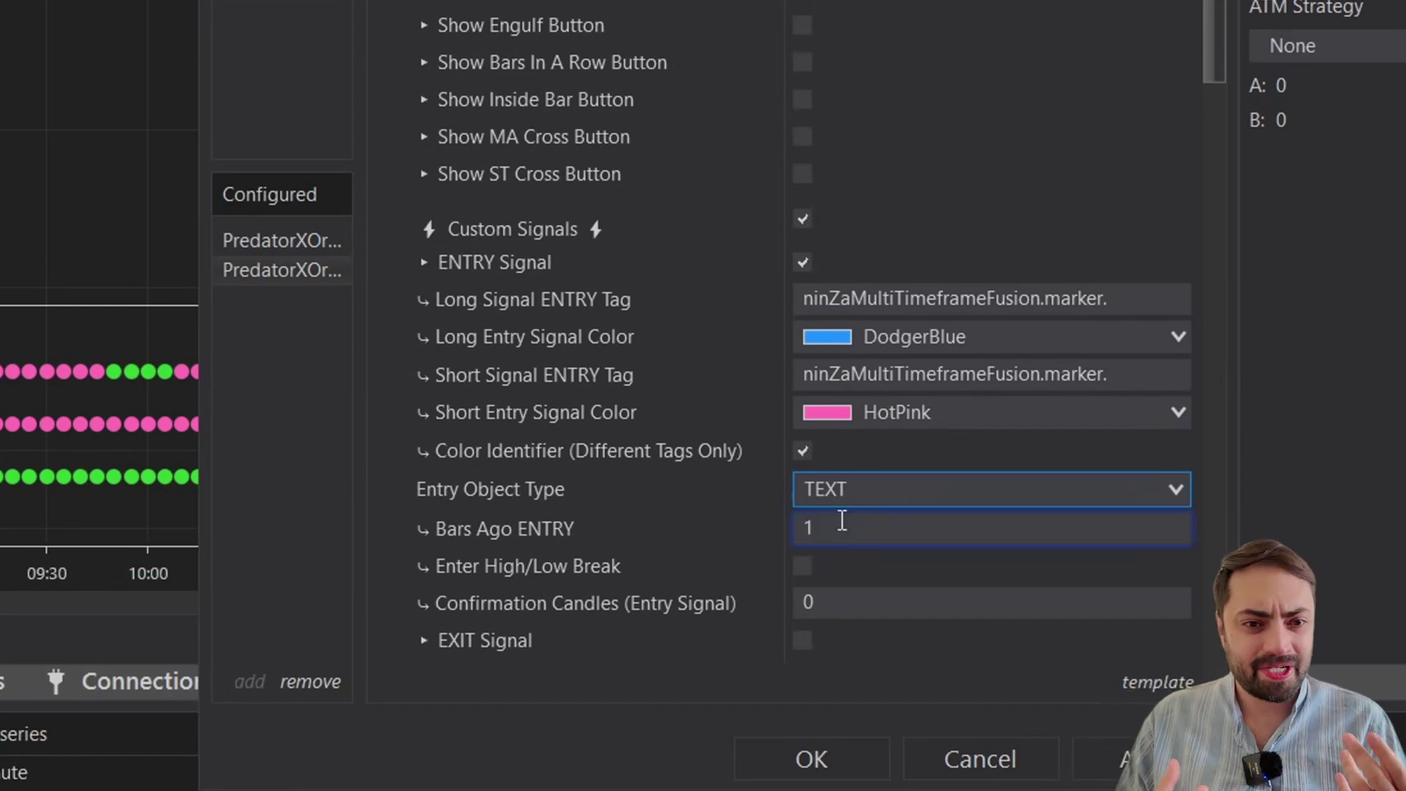
pyautogui.click(877, 485)
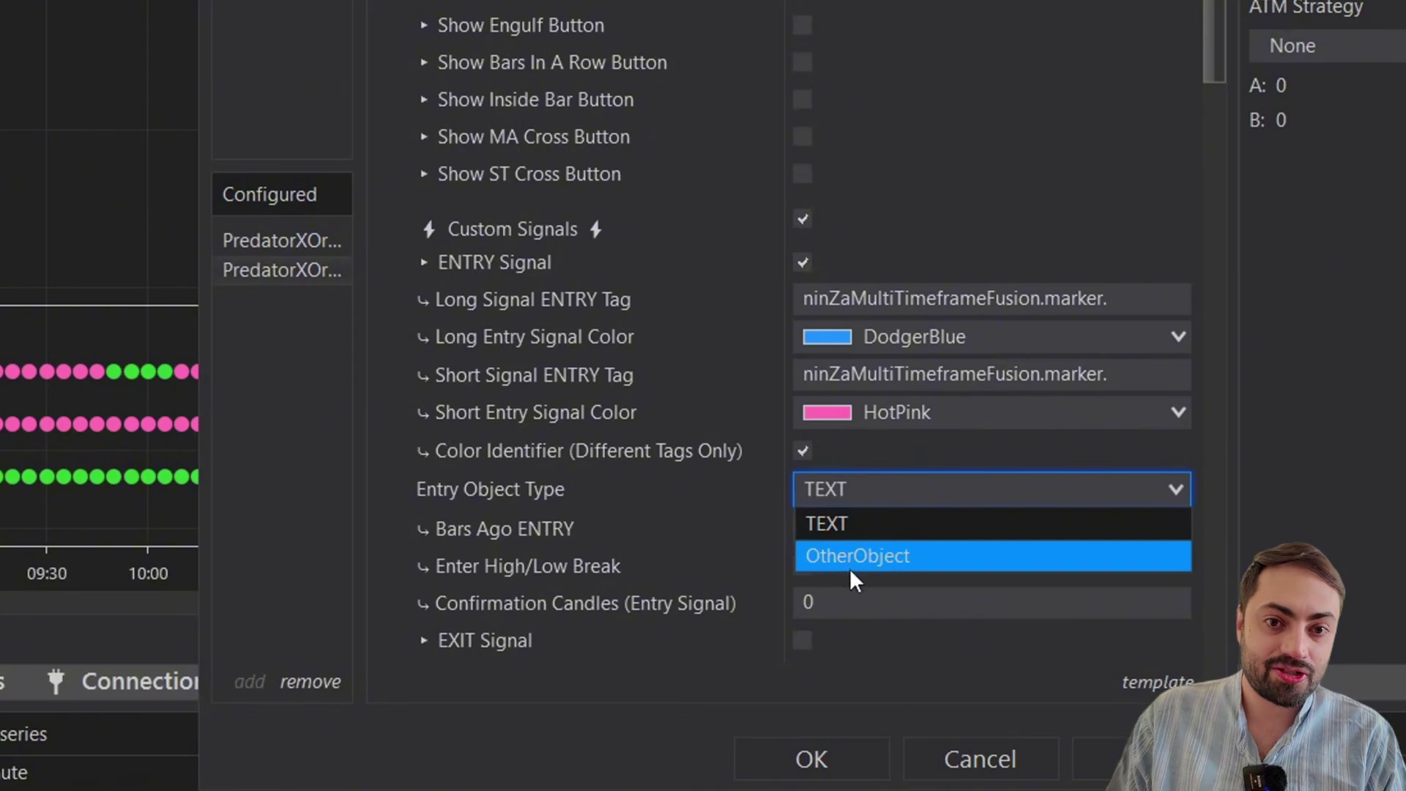
pyautogui.click(855, 522)
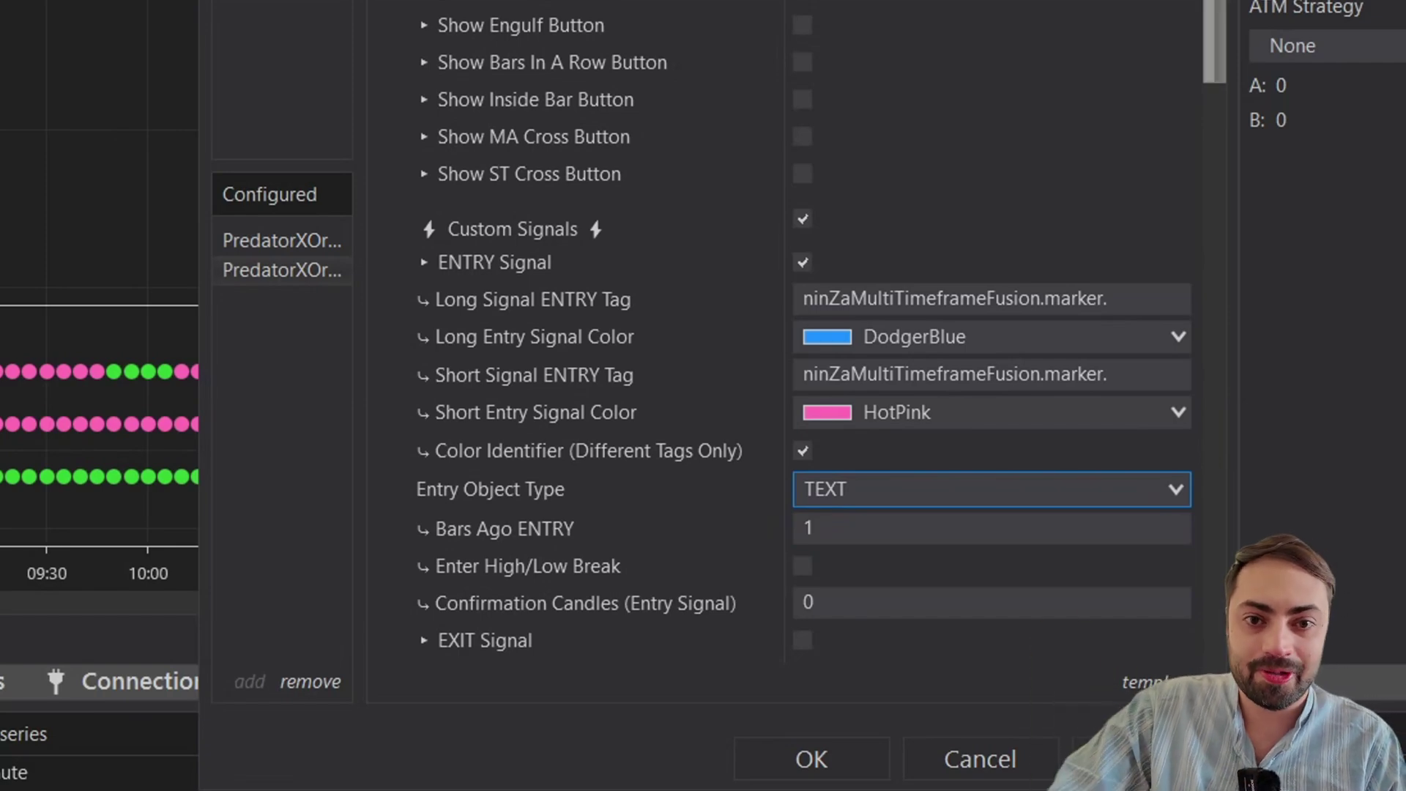
# Step: In Order Management, set the Stop Loss Type to ATR_Stop and Order QTY Calculate to AutomaticQTY
pyautogui.scroll(-10, 1153, 157)
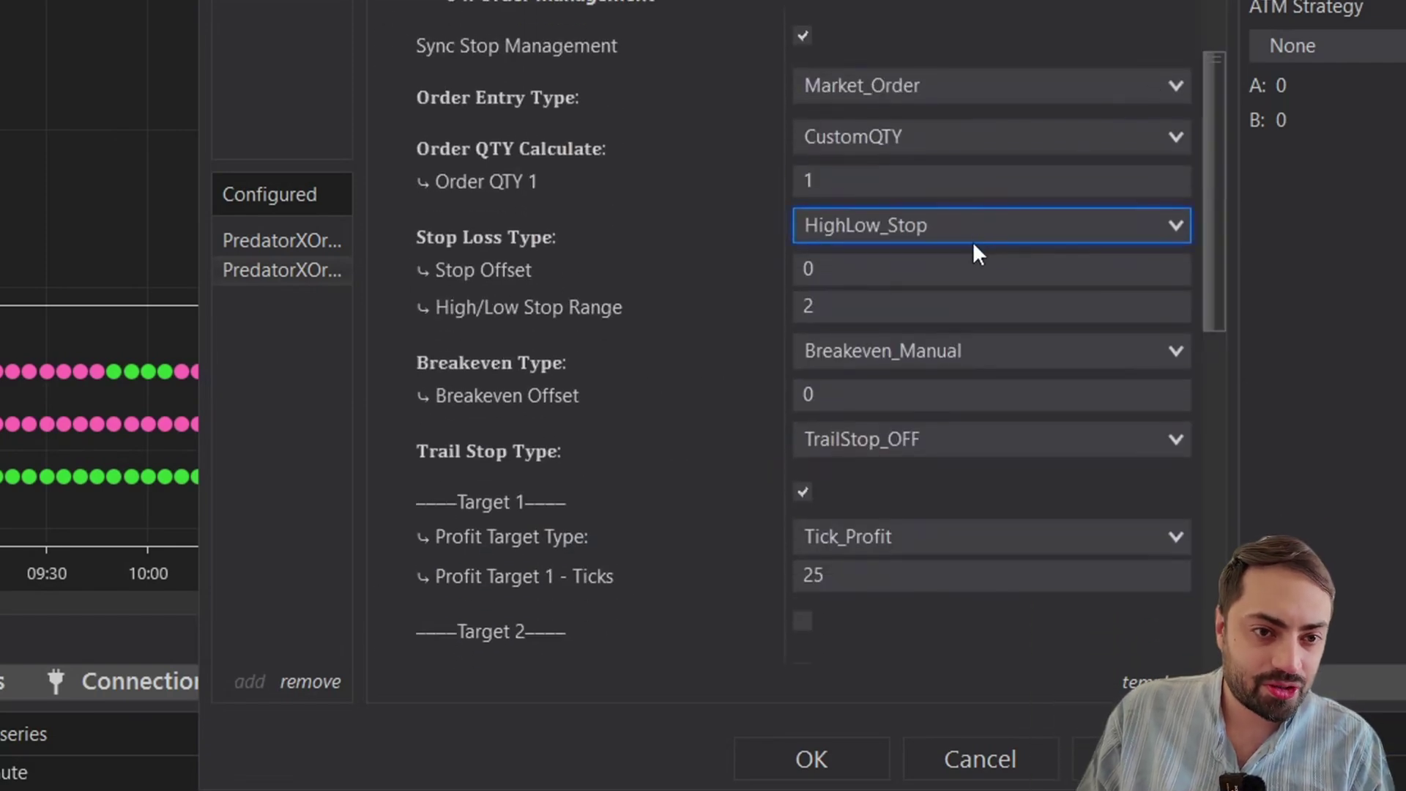
pyautogui.click(972, 240)
pyautogui.click(956, 258)
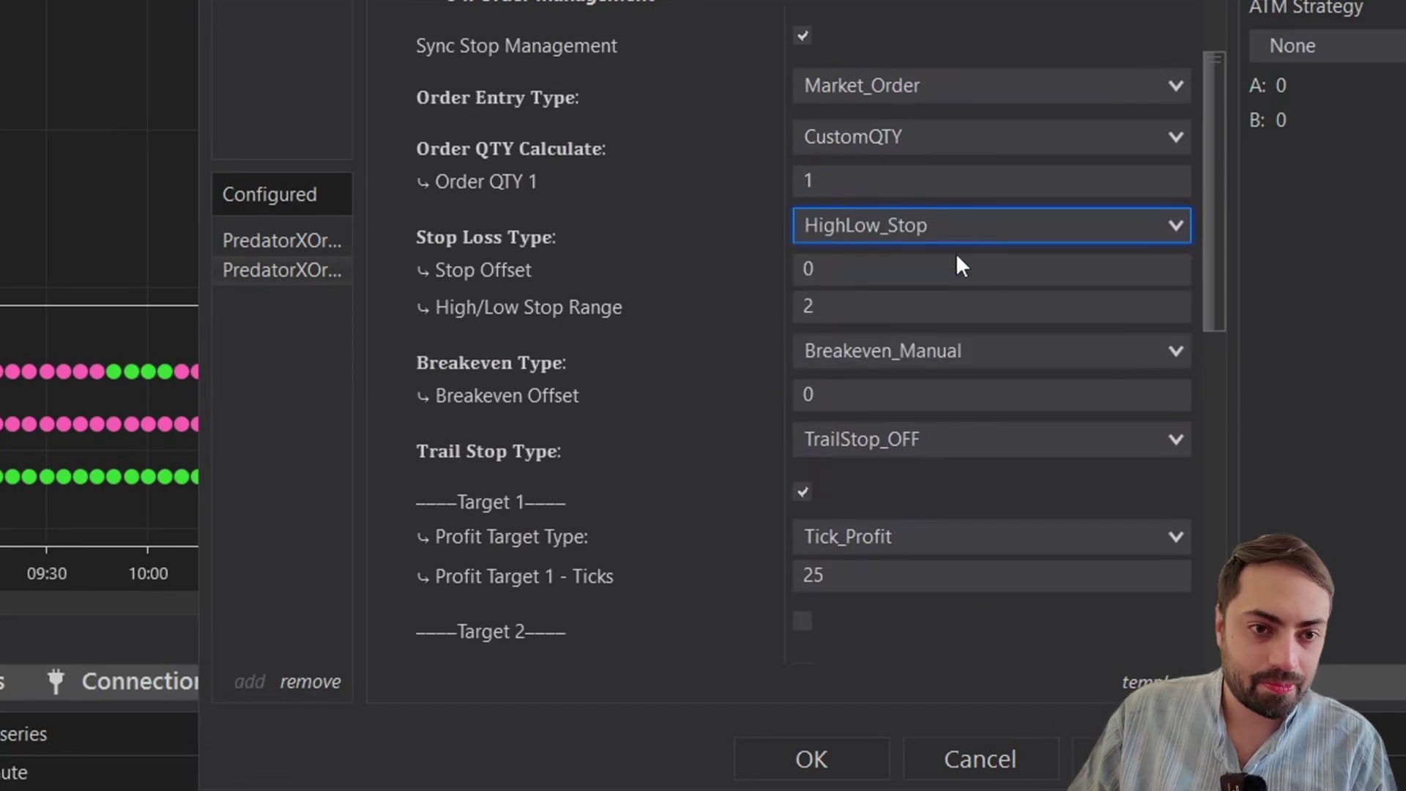
pyautogui.click(899, 262)
pyautogui.click(899, 326)
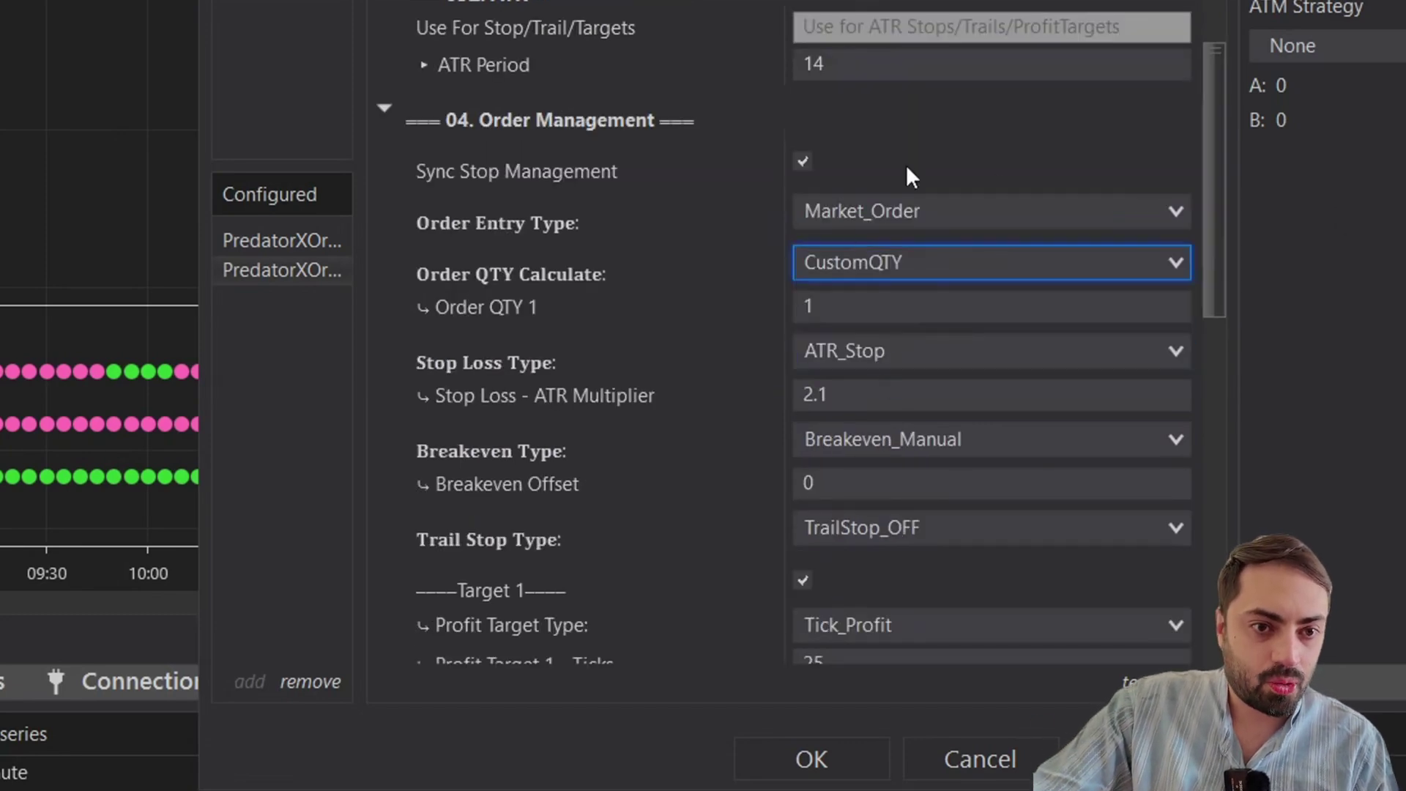
pyautogui.click(827, 291)
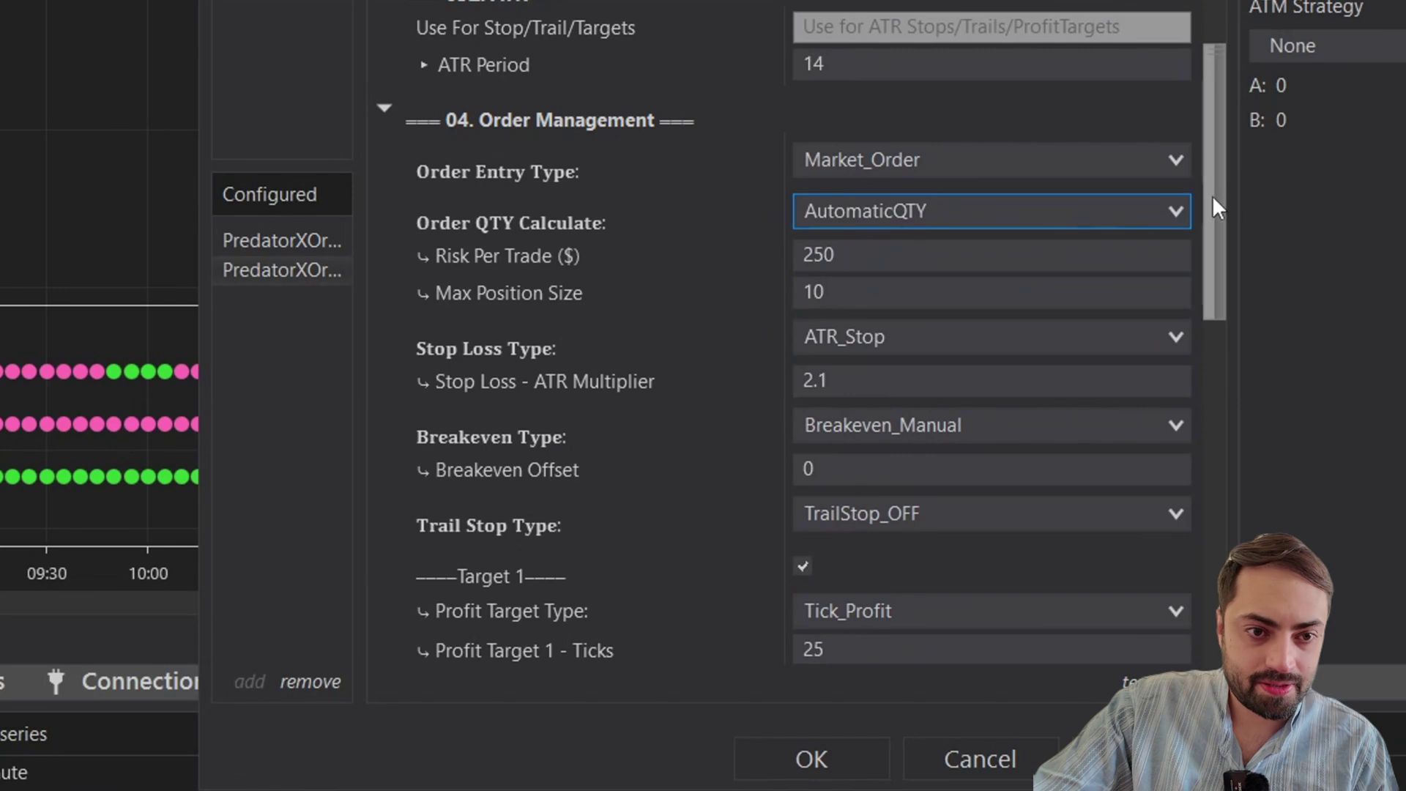
# Step: Set the Trail Stop Type to ATR and its ATR Multiply to 211.5
pyautogui.scroll(-5, 1211, 195)
pyautogui.click(939, 121)
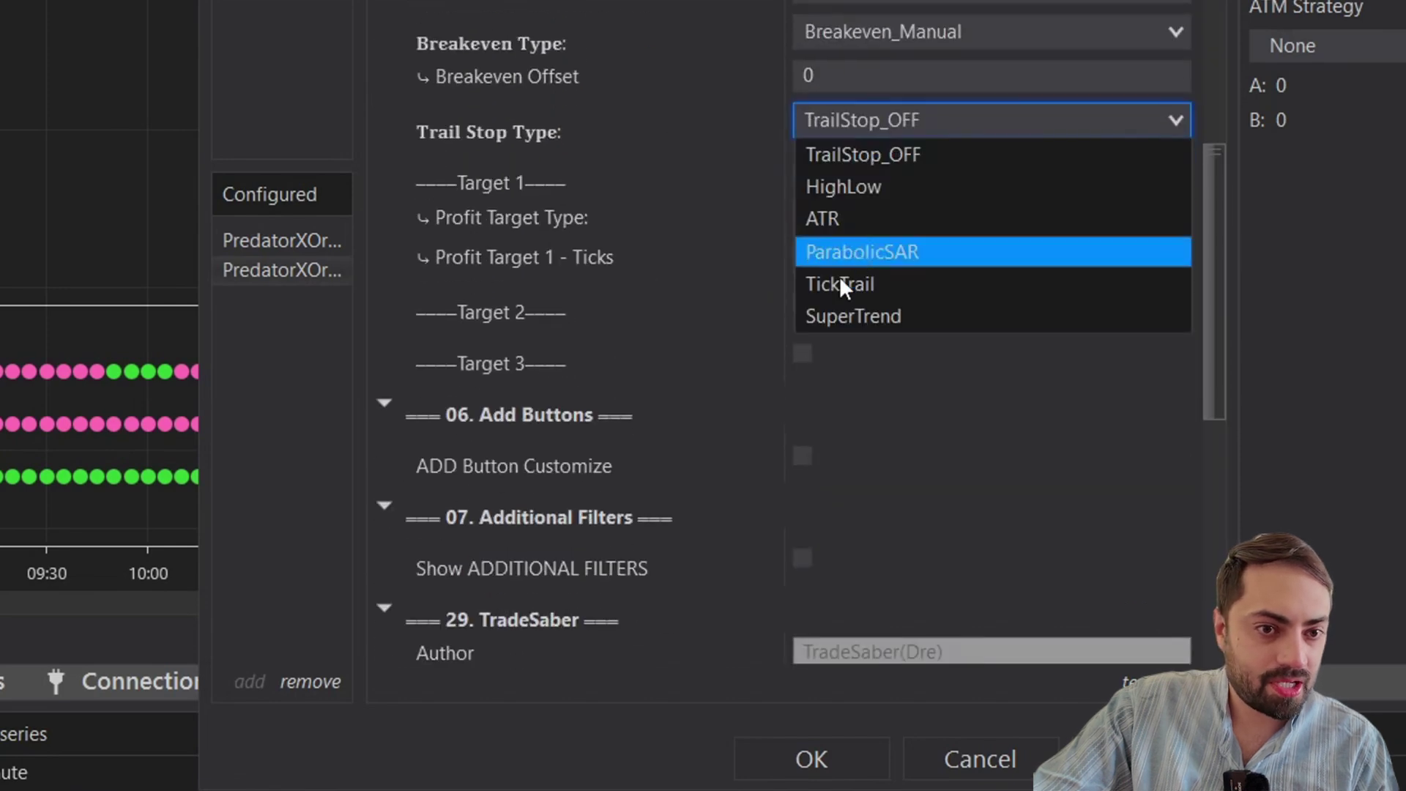
pyautogui.click(867, 219)
pyautogui.click(803, 238)
pyautogui.write('211.5')
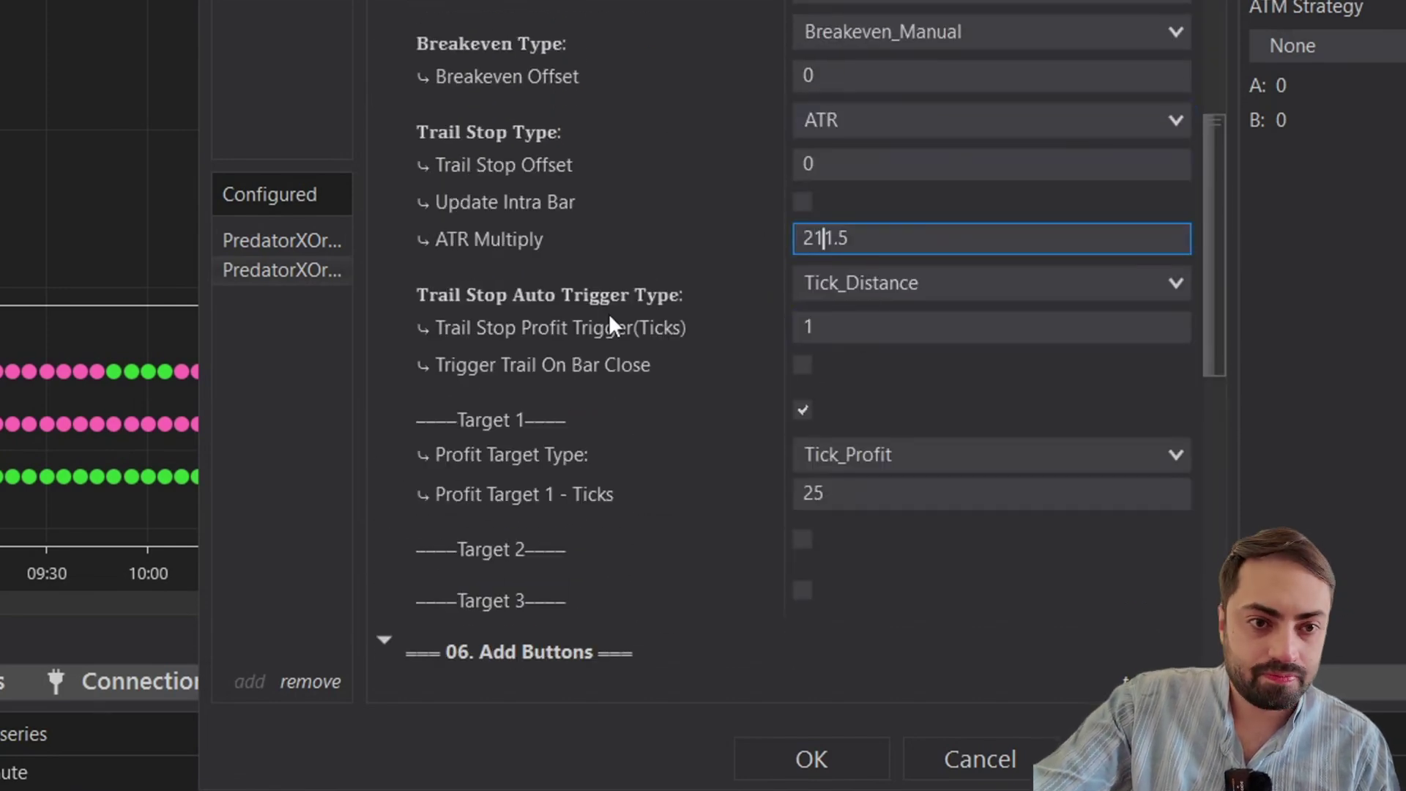
# Step: Set the Profit Target Type of Target 1 to ATR_Profit
pyautogui.click(931, 453)
pyautogui.click(1194, 236)
pyautogui.press('Down')
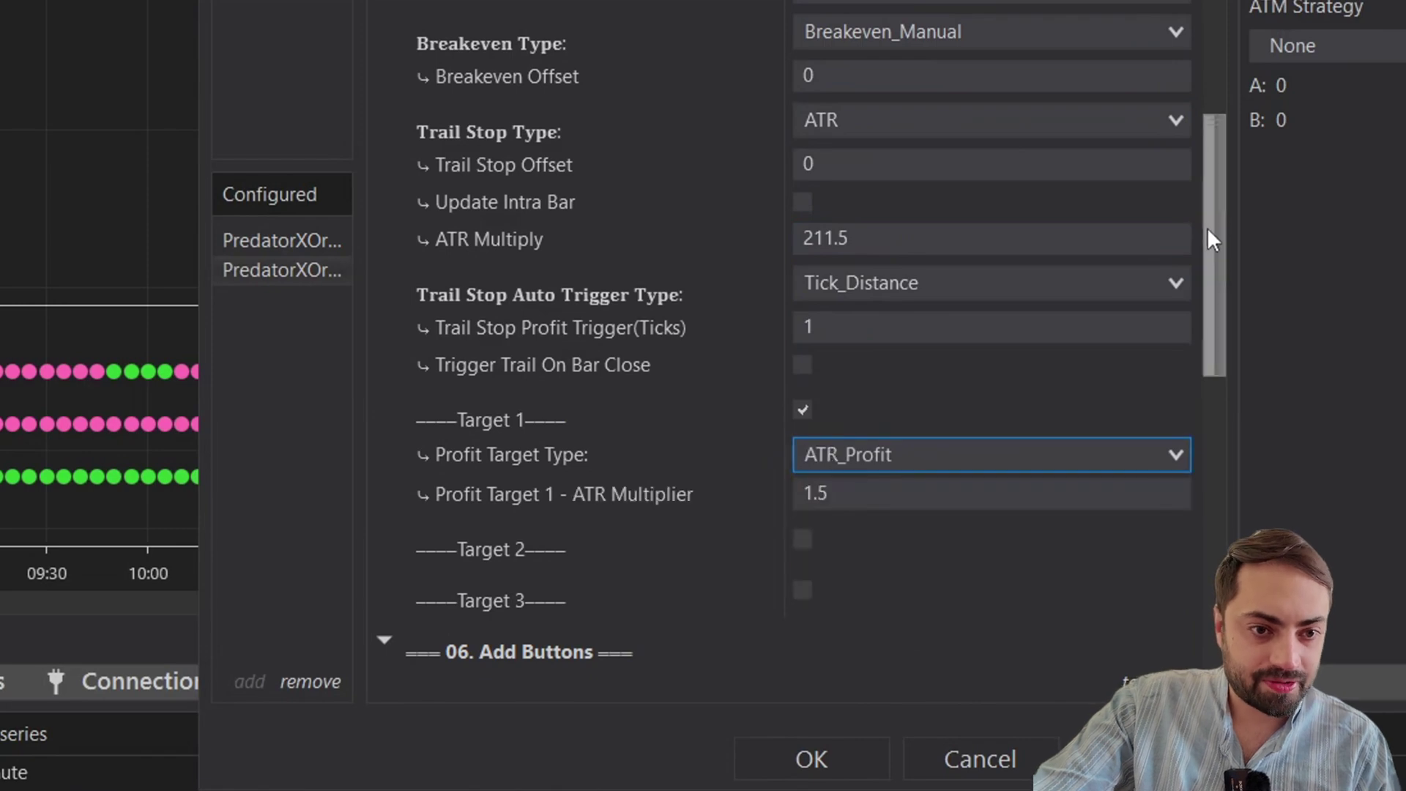
# Step: Enable Target 2 with the ATR_Profit type and an ATR multiplier of 2.5
pyautogui.scroll(-3, 1208, 235)
pyautogui.click(819, 285)
pyautogui.click(879, 364)
pyautogui.click(871, 465)
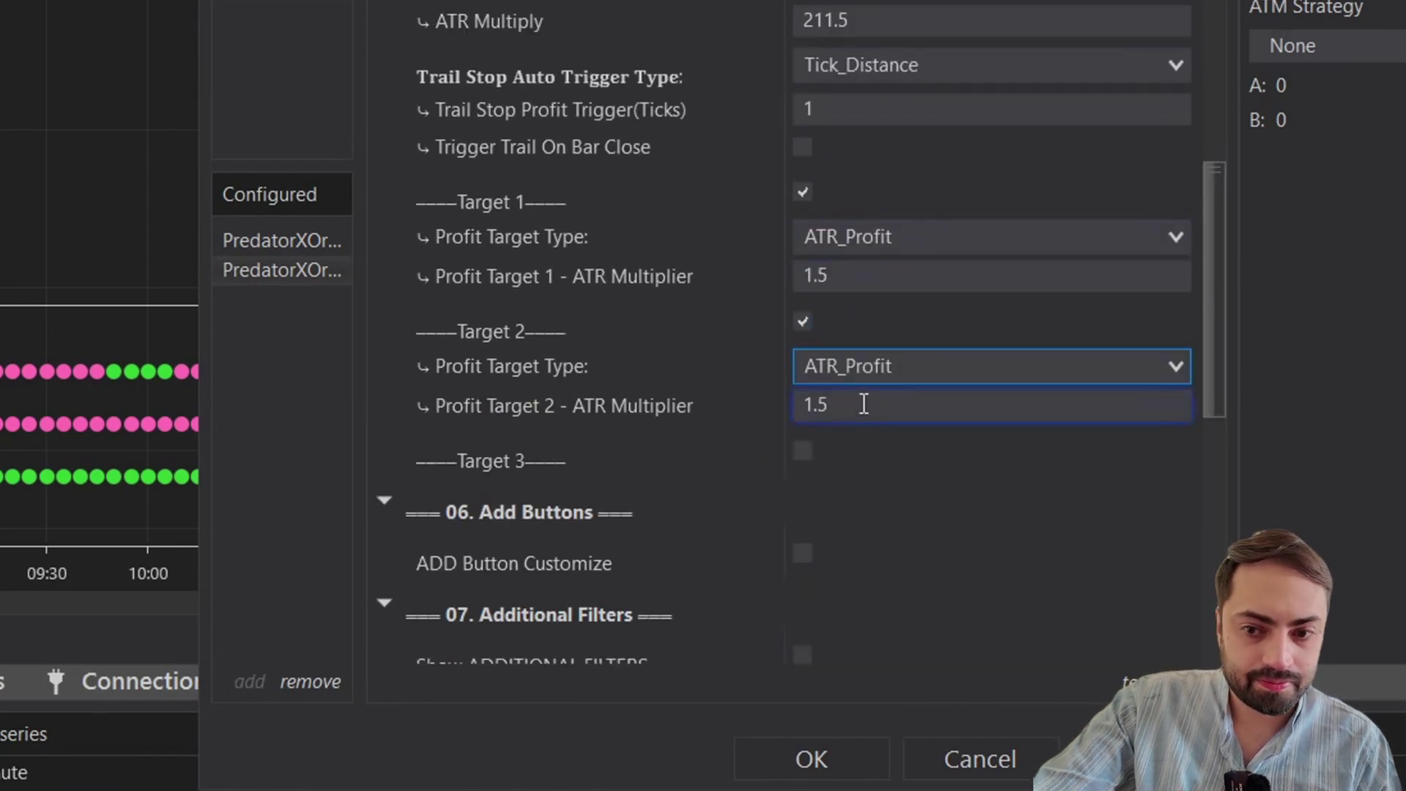
pyautogui.doubleClick(863, 402)
pyautogui.write('2.5')
# Step: Enable Target 3 with the ATR_Profit type and an ATR multiplier of 5
pyautogui.click(828, 450)
pyautogui.click(853, 532)
pyautogui.click(849, 631)
pyautogui.doubleClick(813, 572)
pyautogui.write('5')
# Step: Enable Show ADDITIONAL FILTERS and look through the time, profit/loss and trade limit filters
pyautogui.scroll(-6, 1025, 329)
pyautogui.click(802, 270)
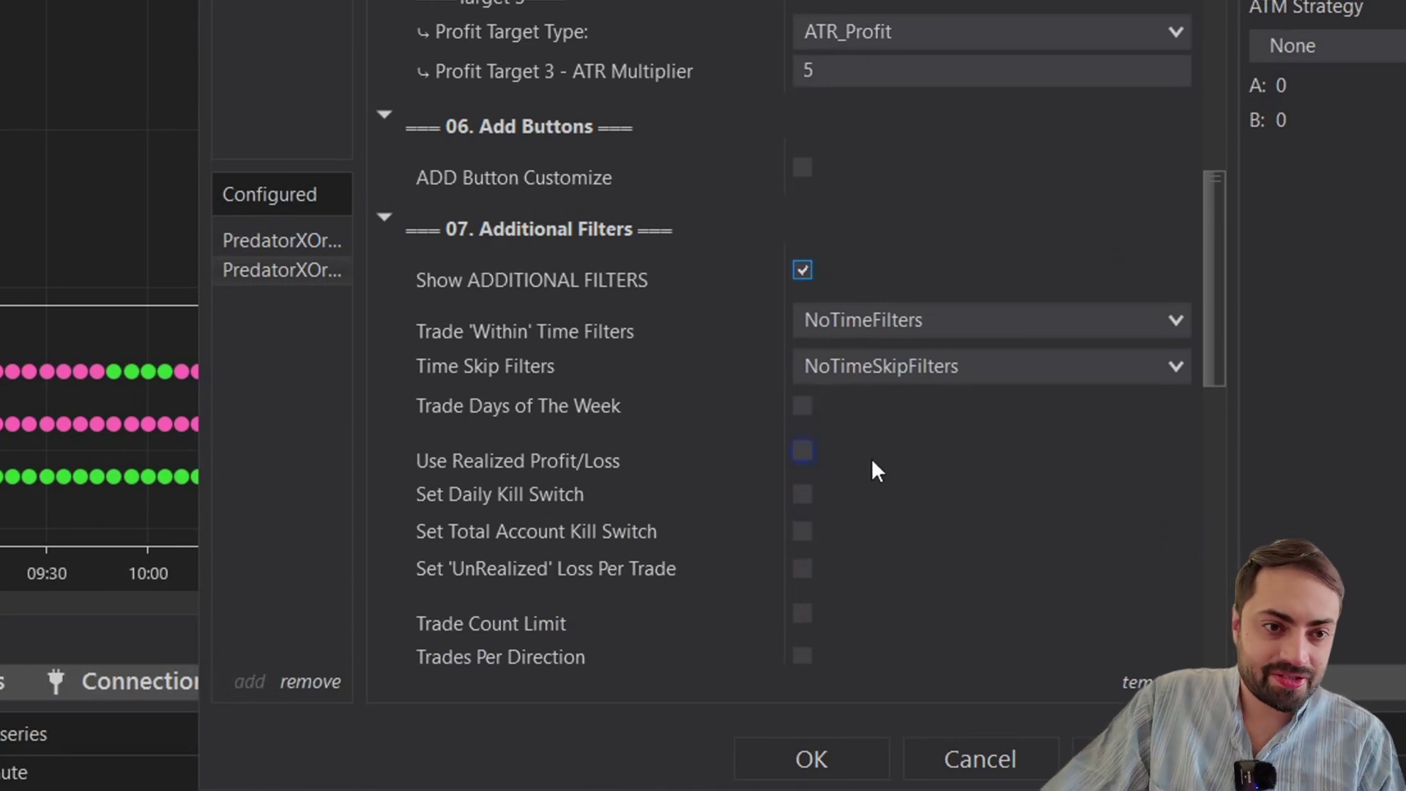
pyautogui.scroll(-3, 1202, 328)
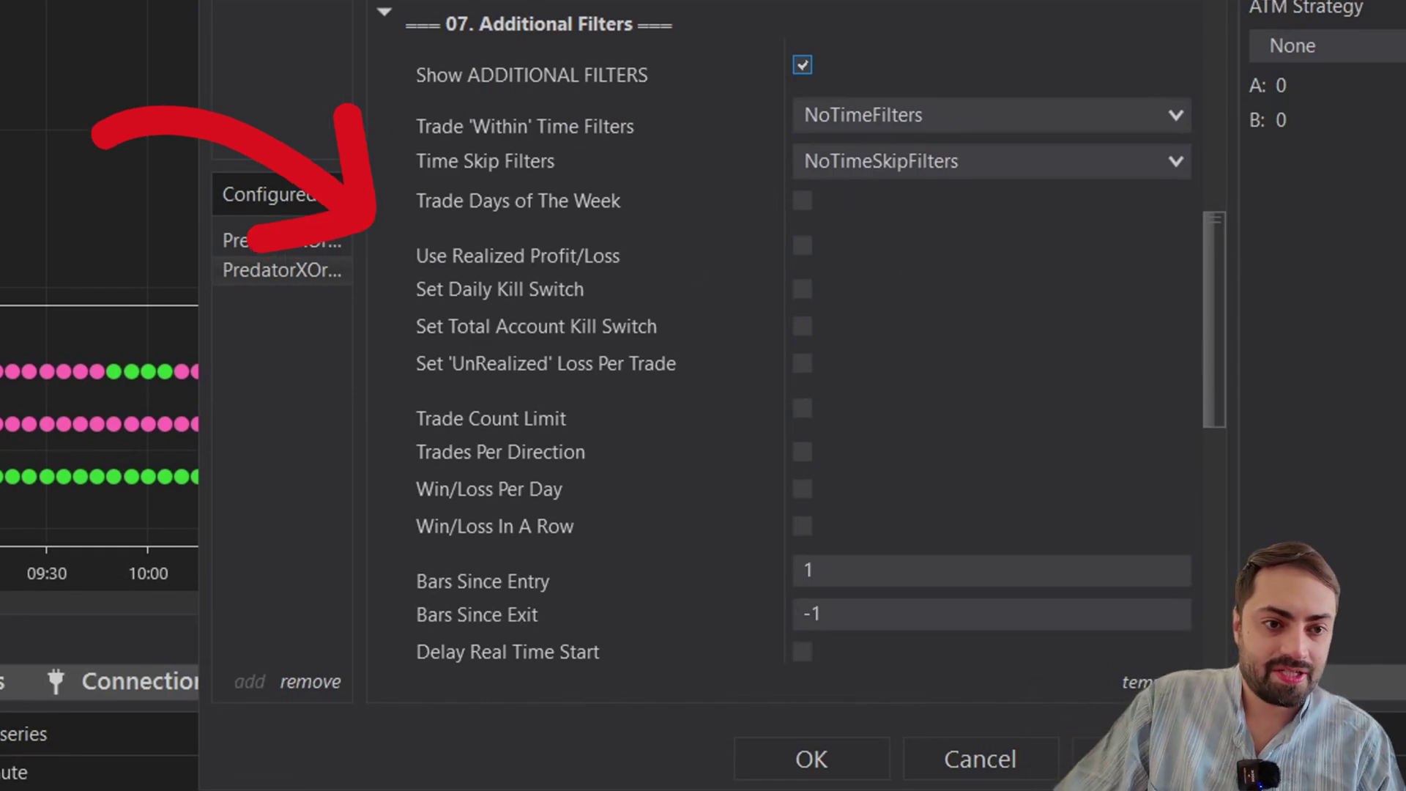
pyautogui.scroll(-2, 1220, 363)
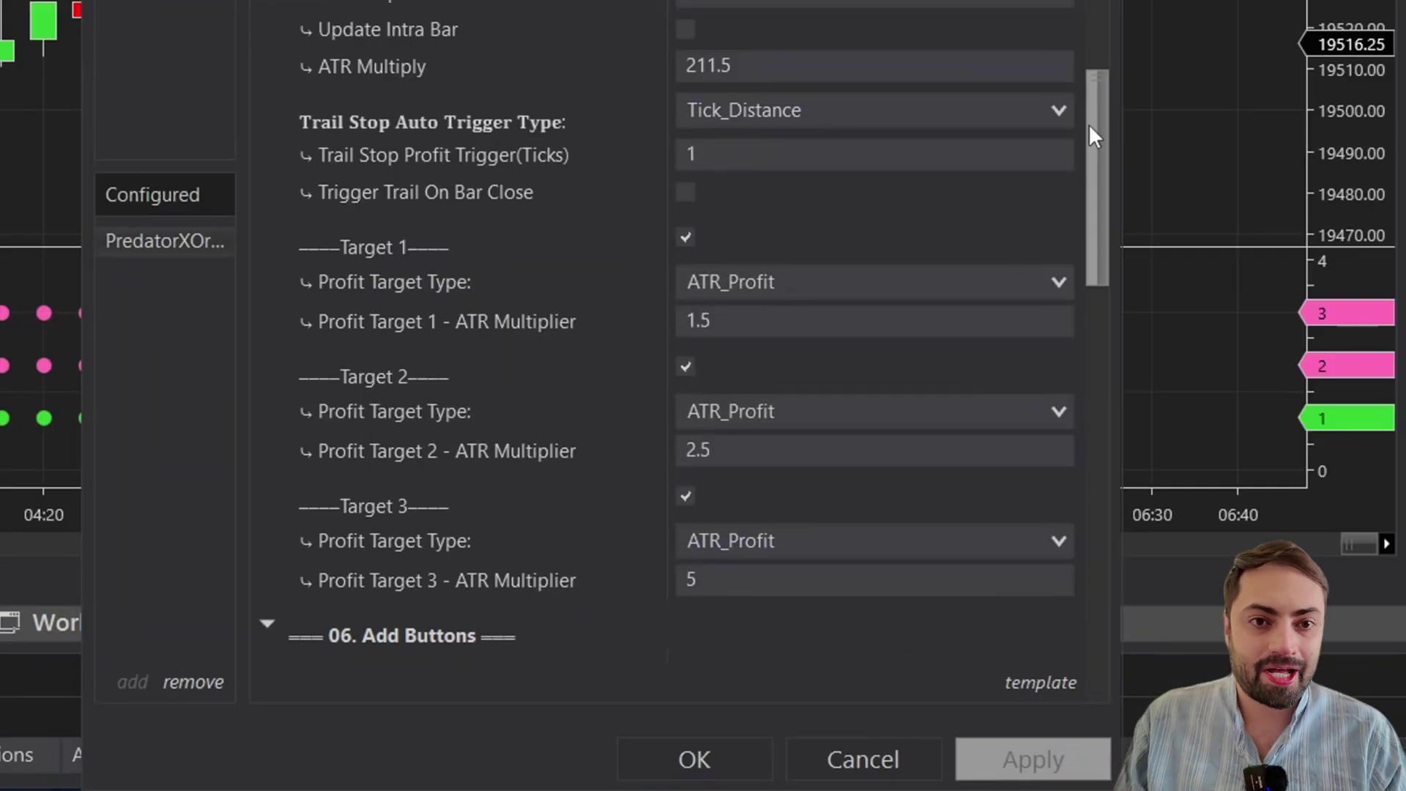
# Step: Set the trail stop's ATR Multiply to 2.1 with Update Intra Bar enabled, and apply the strategy settings
pyautogui.doubleClick(822, 61)
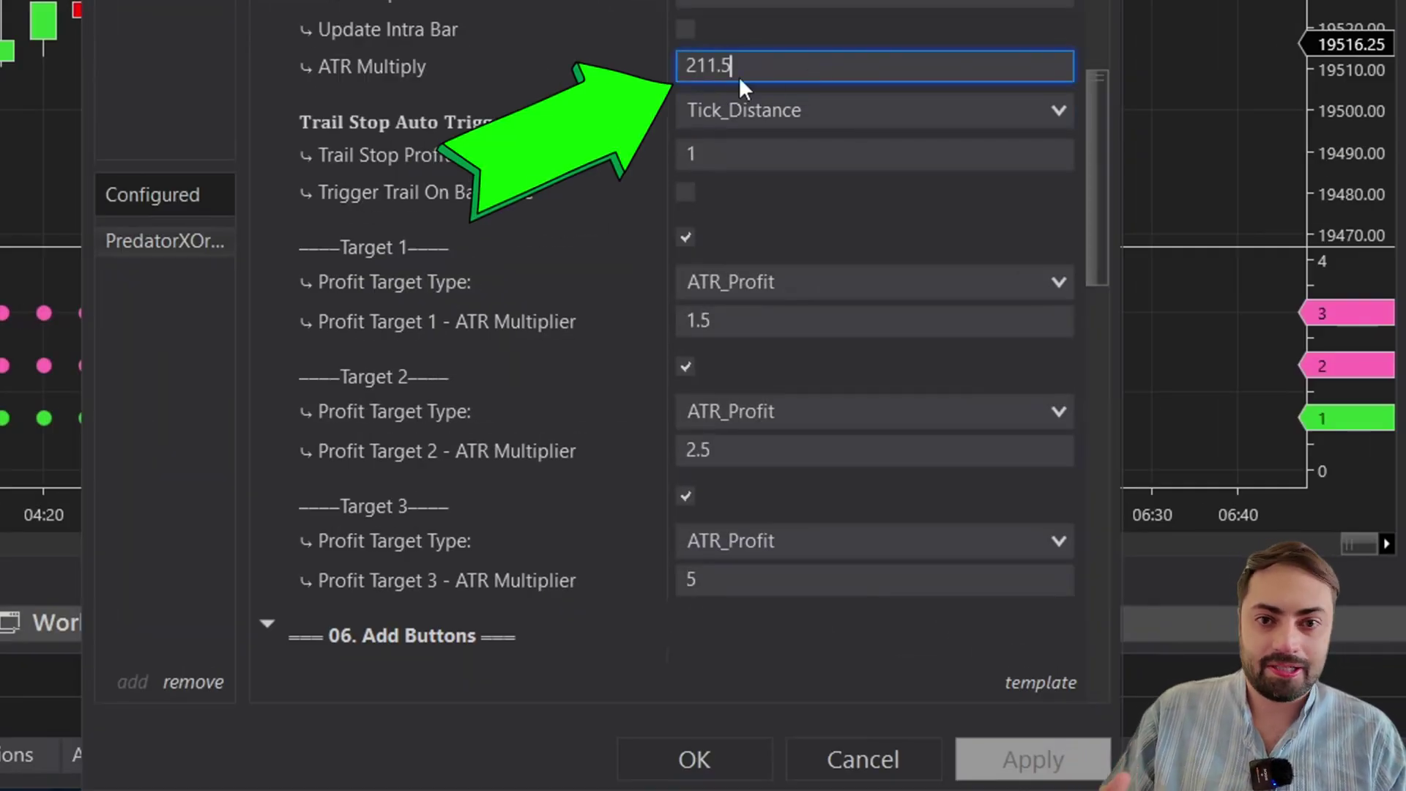
pyautogui.write('2.1')
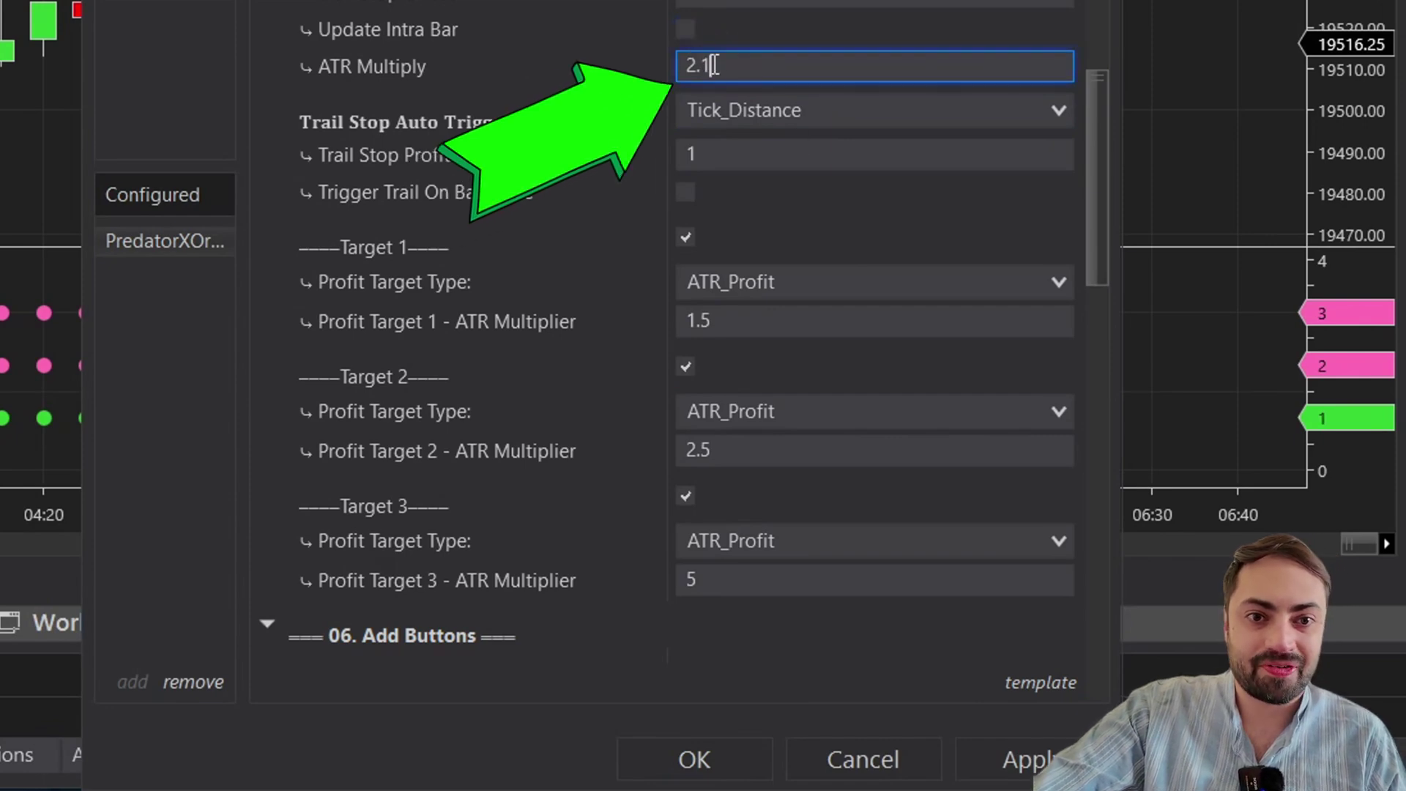
pyautogui.click(687, 29)
pyautogui.click(1022, 153)
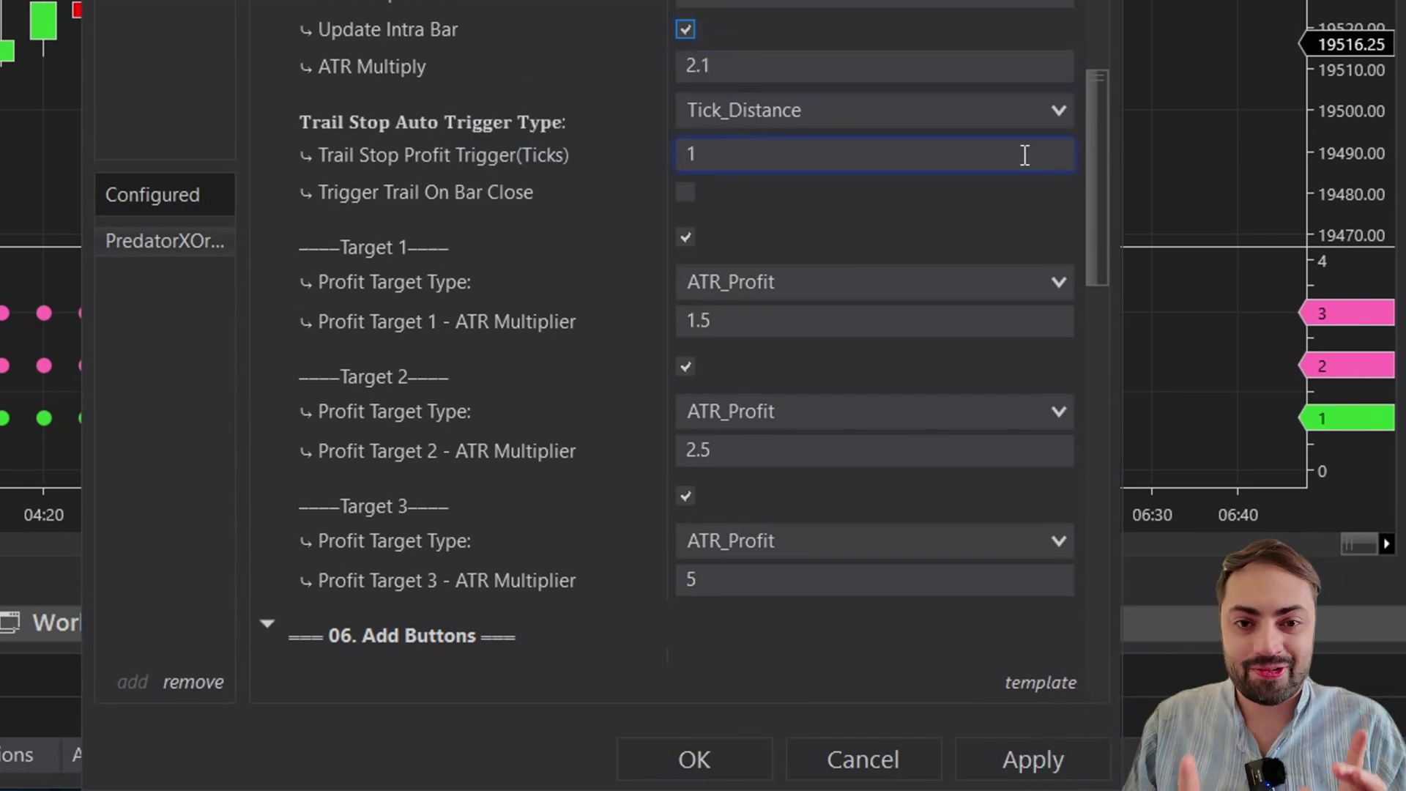
pyautogui.click(1032, 762)
pyautogui.click(694, 761)
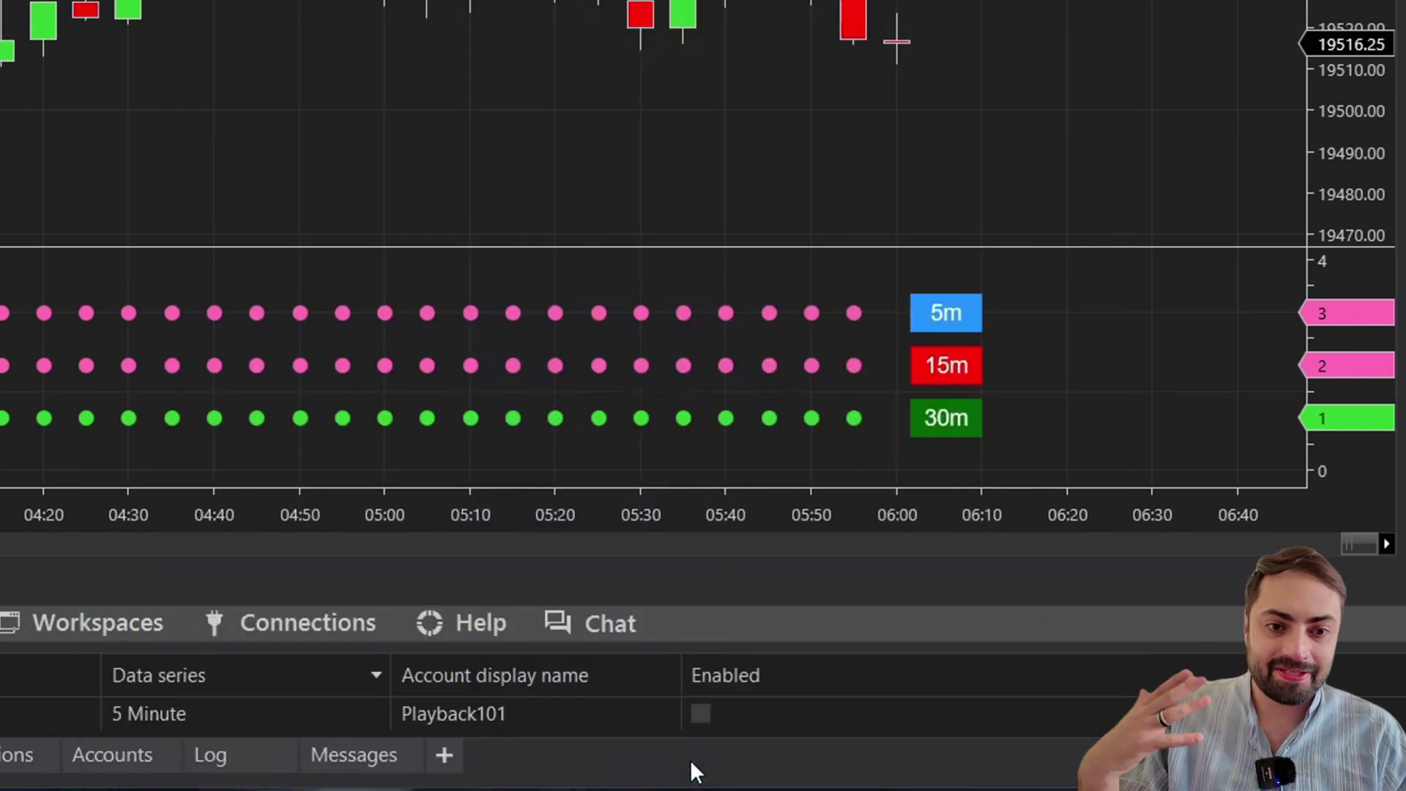
# Step: Enable the 5 Minute strategy on the Playback101 account and move the playback controls off the candles
pyautogui.click(704, 719)
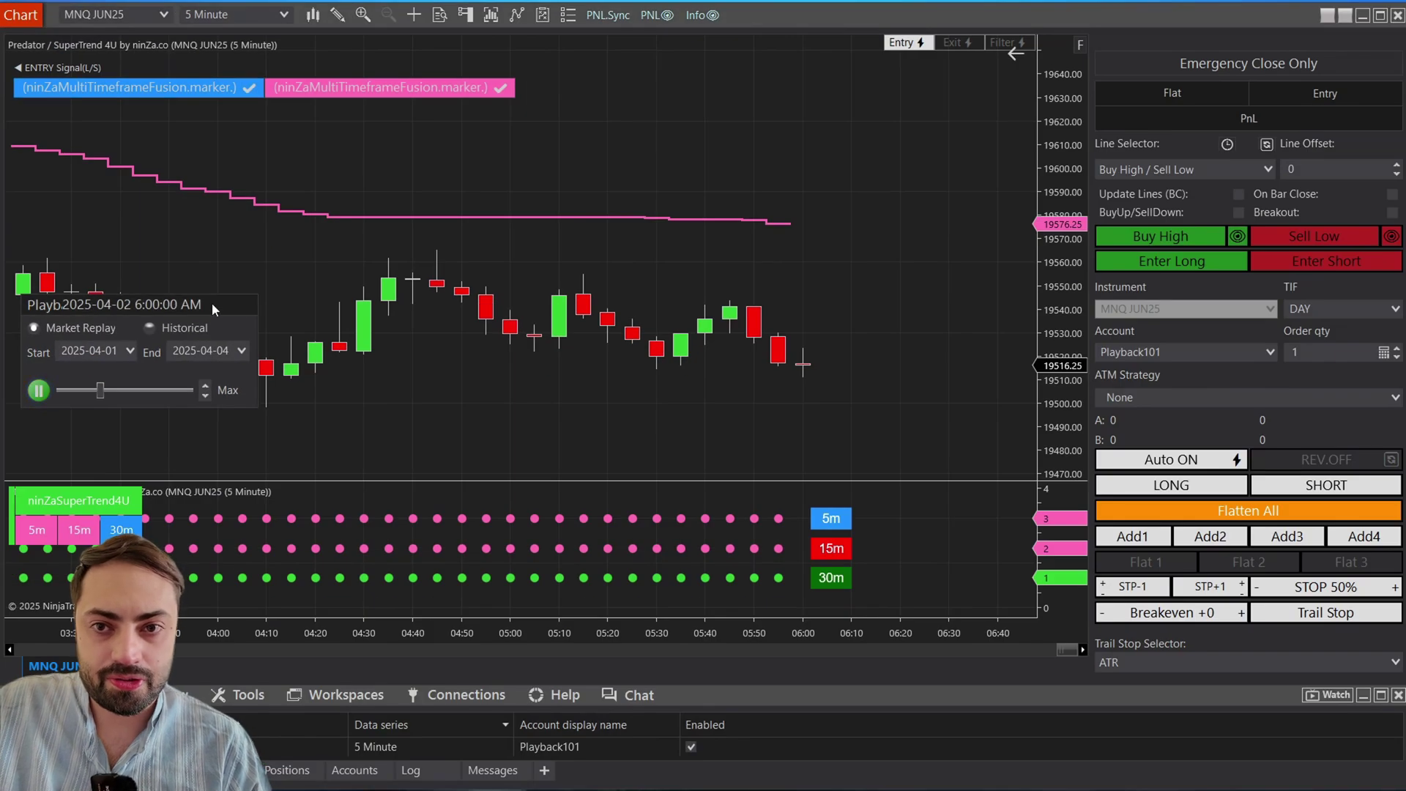
pyautogui.moveTo(213, 303); pyautogui.dragTo(199, 125)
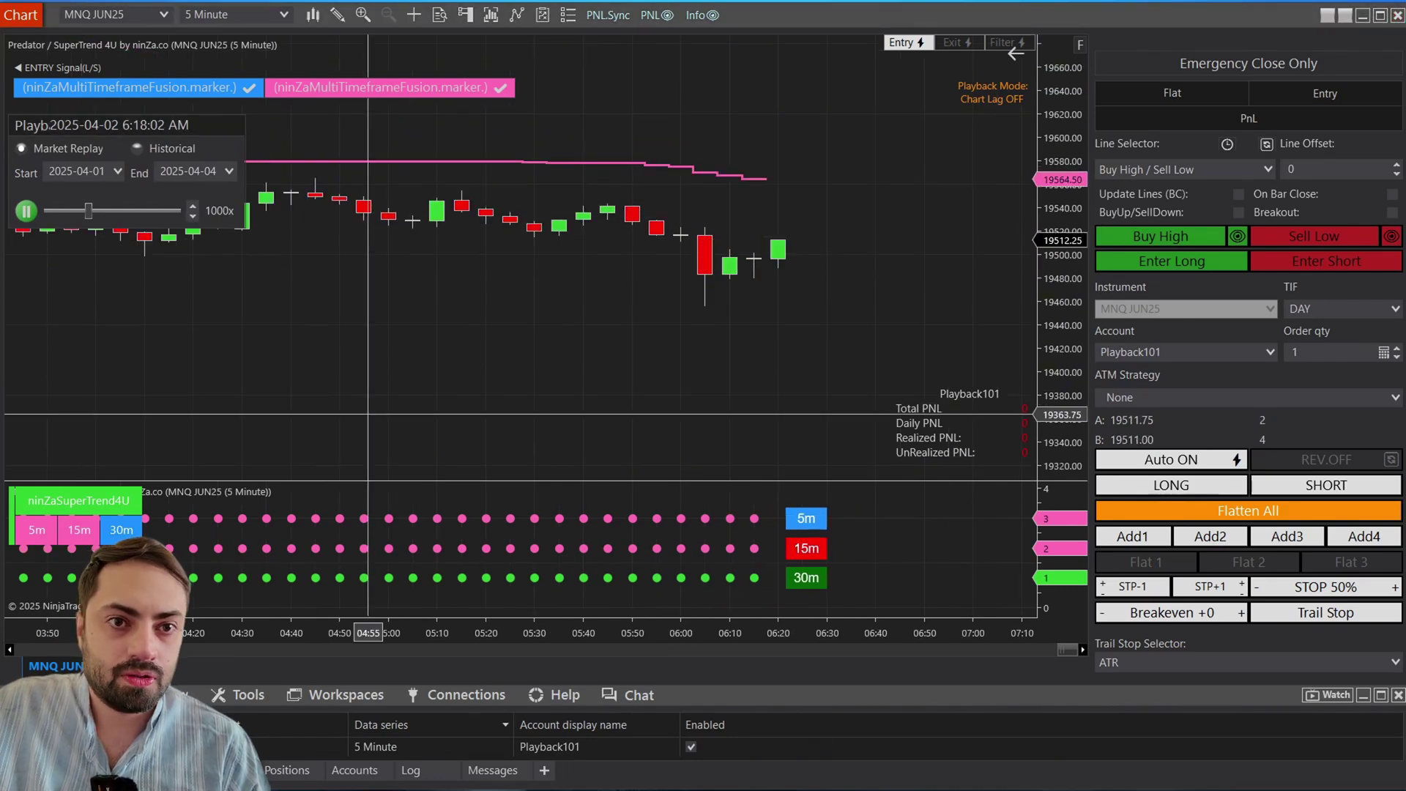
# Step: Slow the market replay to 20x, resume it from the pause and raise its speed again
pyautogui.click(193, 214)
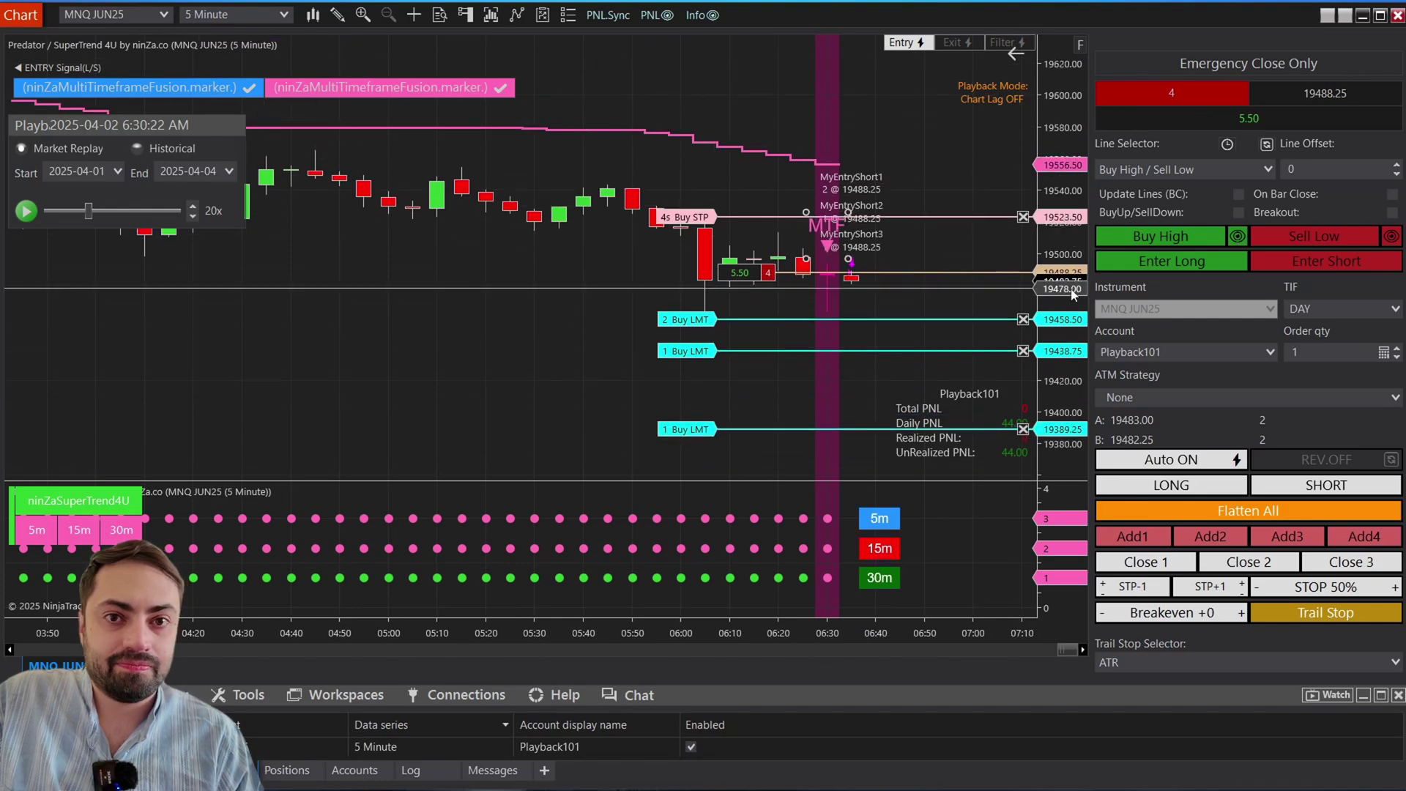
pyautogui.click(25, 211)
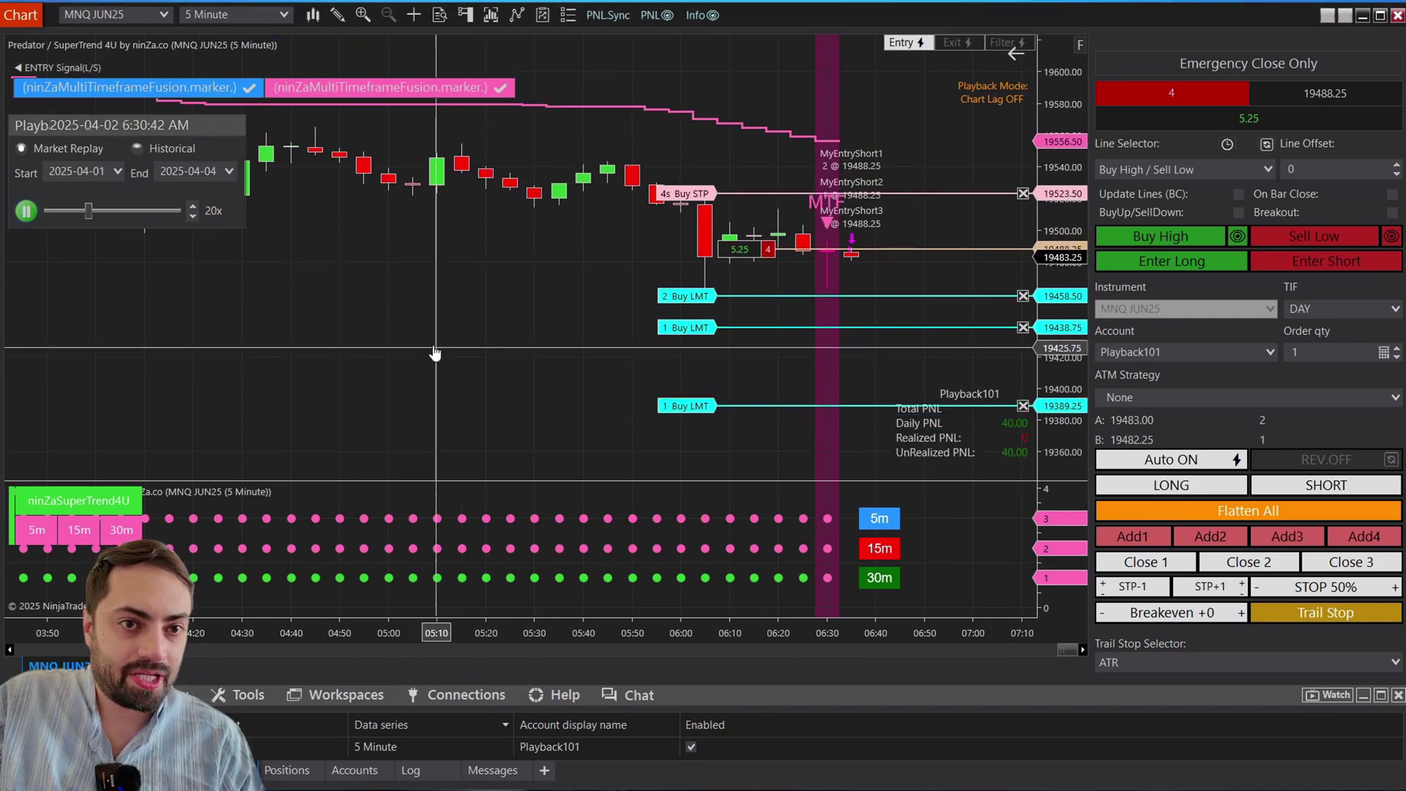
pyautogui.click(193, 206)
pyautogui.click(192, 206)
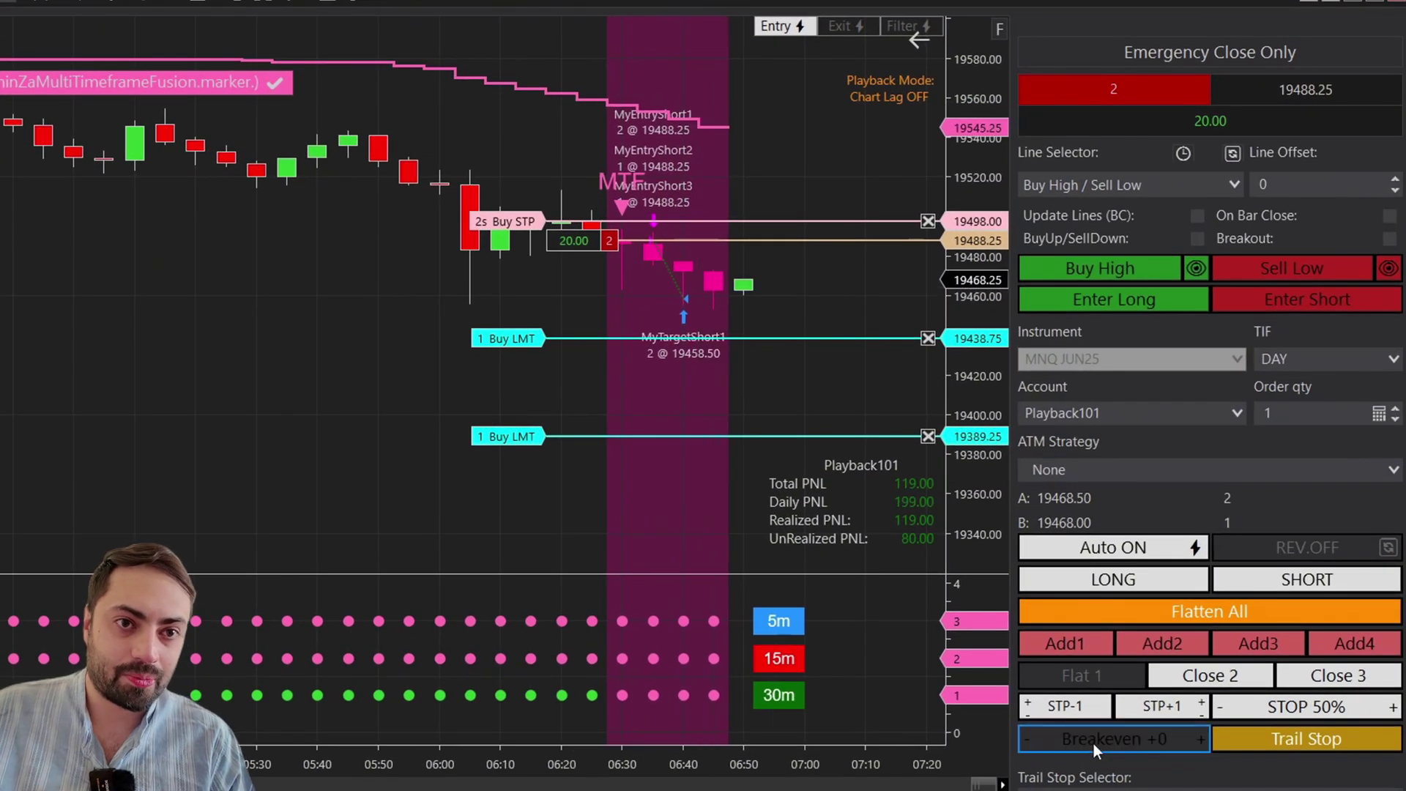
# Step: Move the open short's stop to Breakeven +0 and adjust it with the STP-1 and STP+1 functions
pyautogui.click(1157, 615)
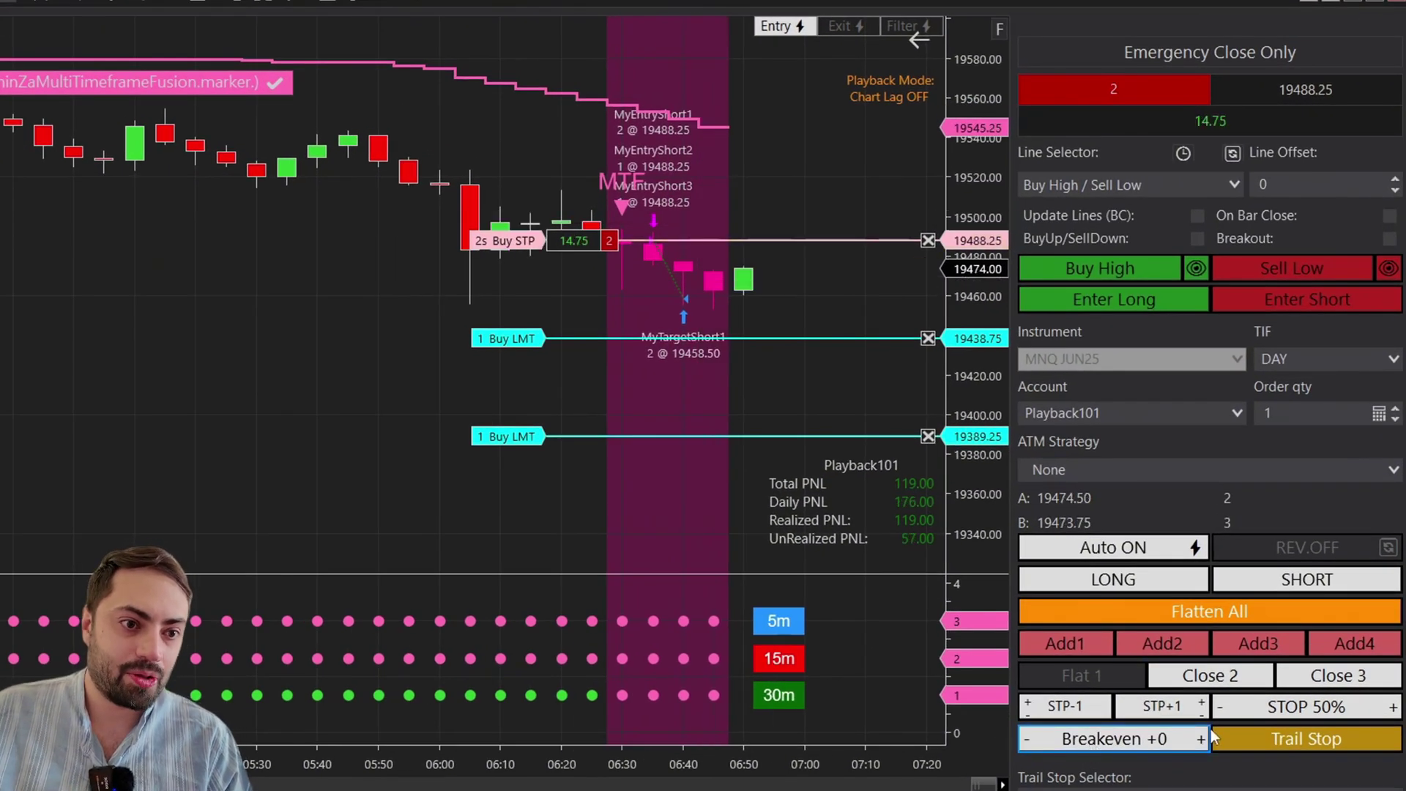
pyautogui.click(1078, 705)
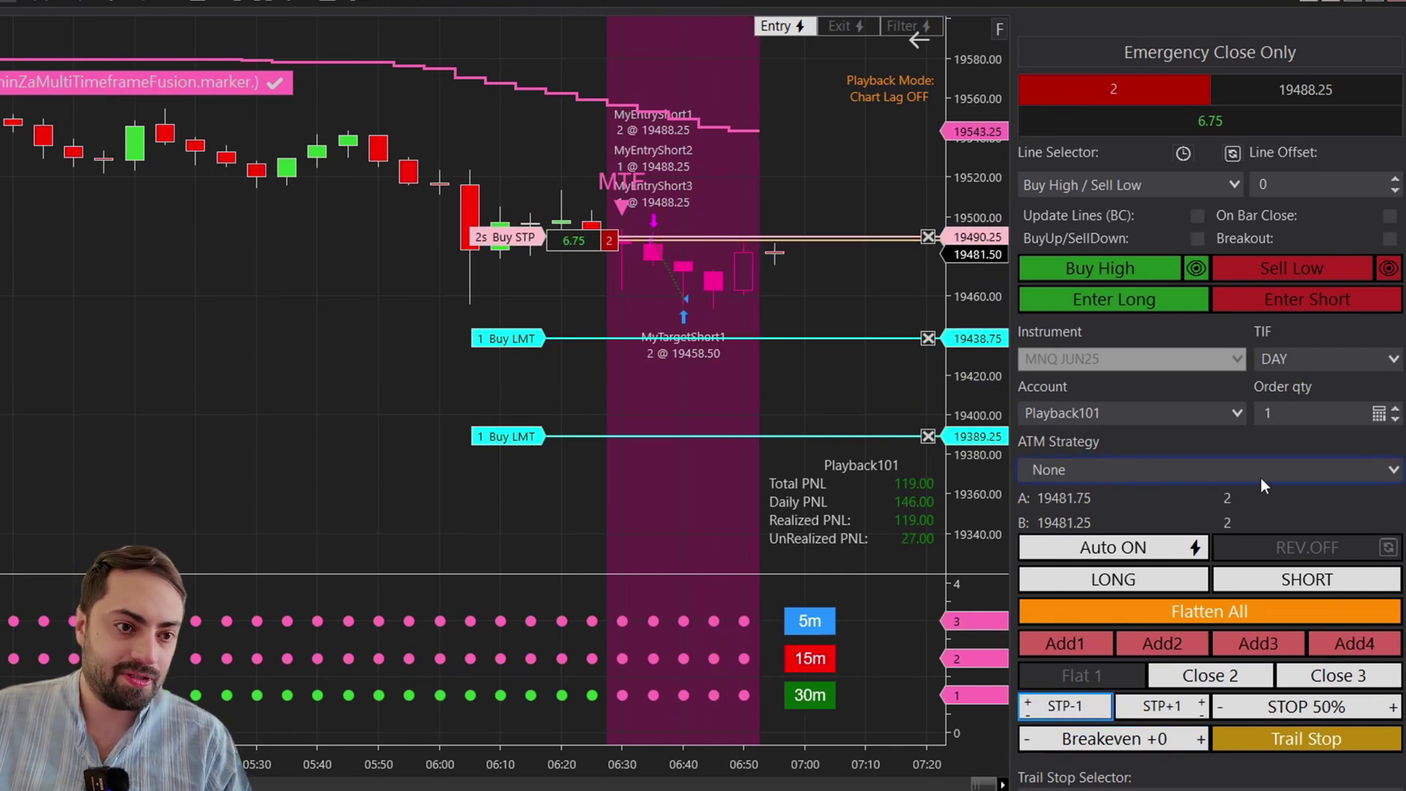
pyautogui.click(1144, 714)
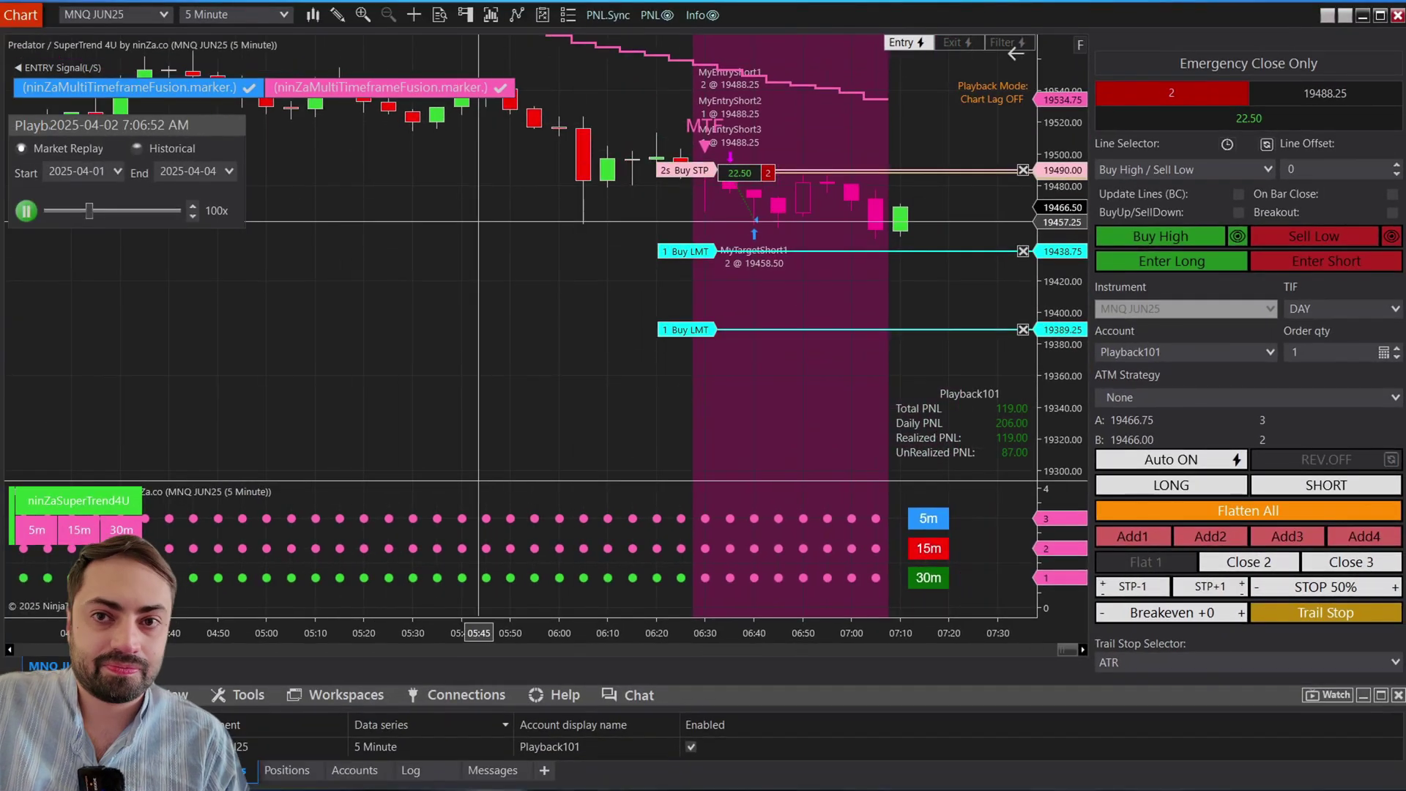
# Step: Speed the market replay up to 1000x and use the LONG and SHORT auto-trade direction toggles
pyautogui.click(71, 215)
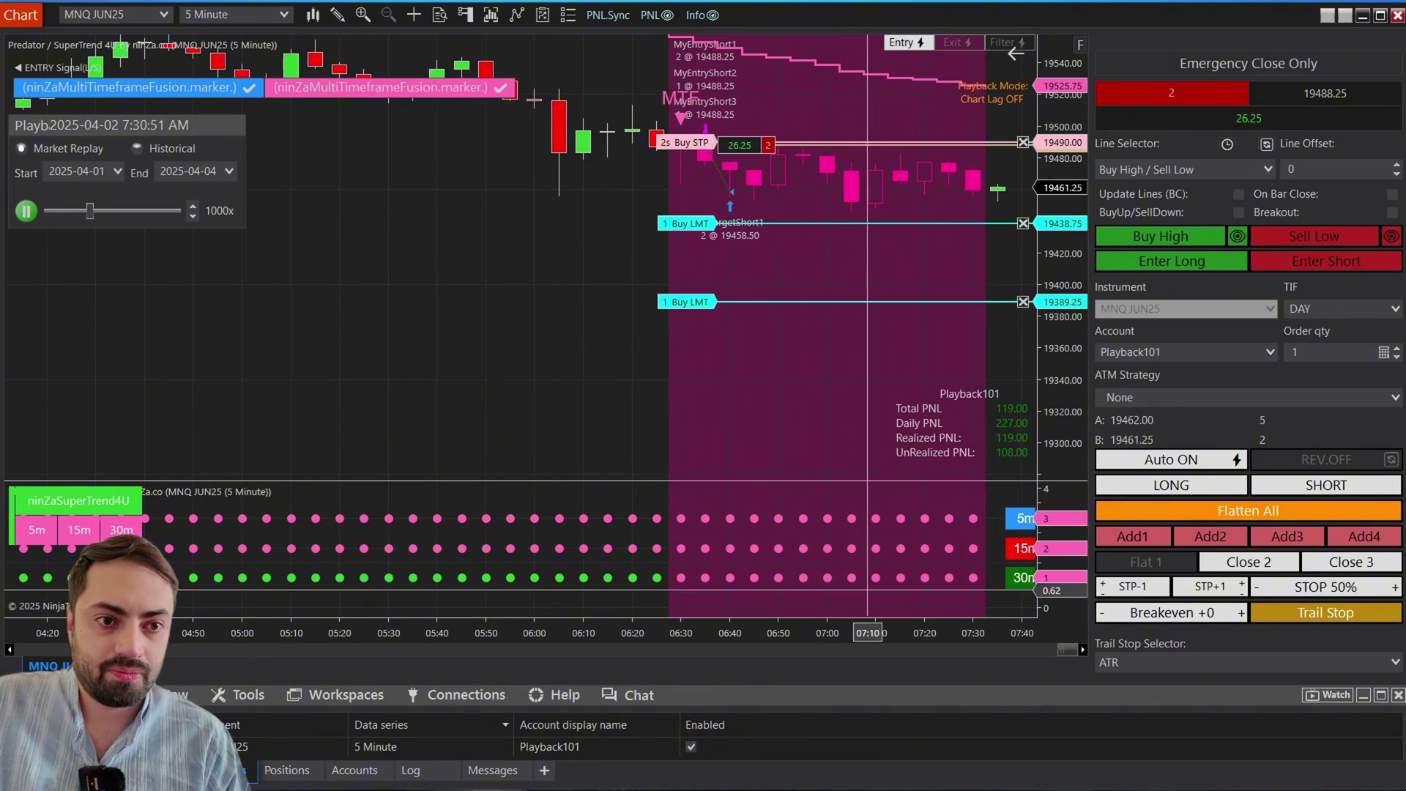
pyautogui.scroll(-2, 420, 353)
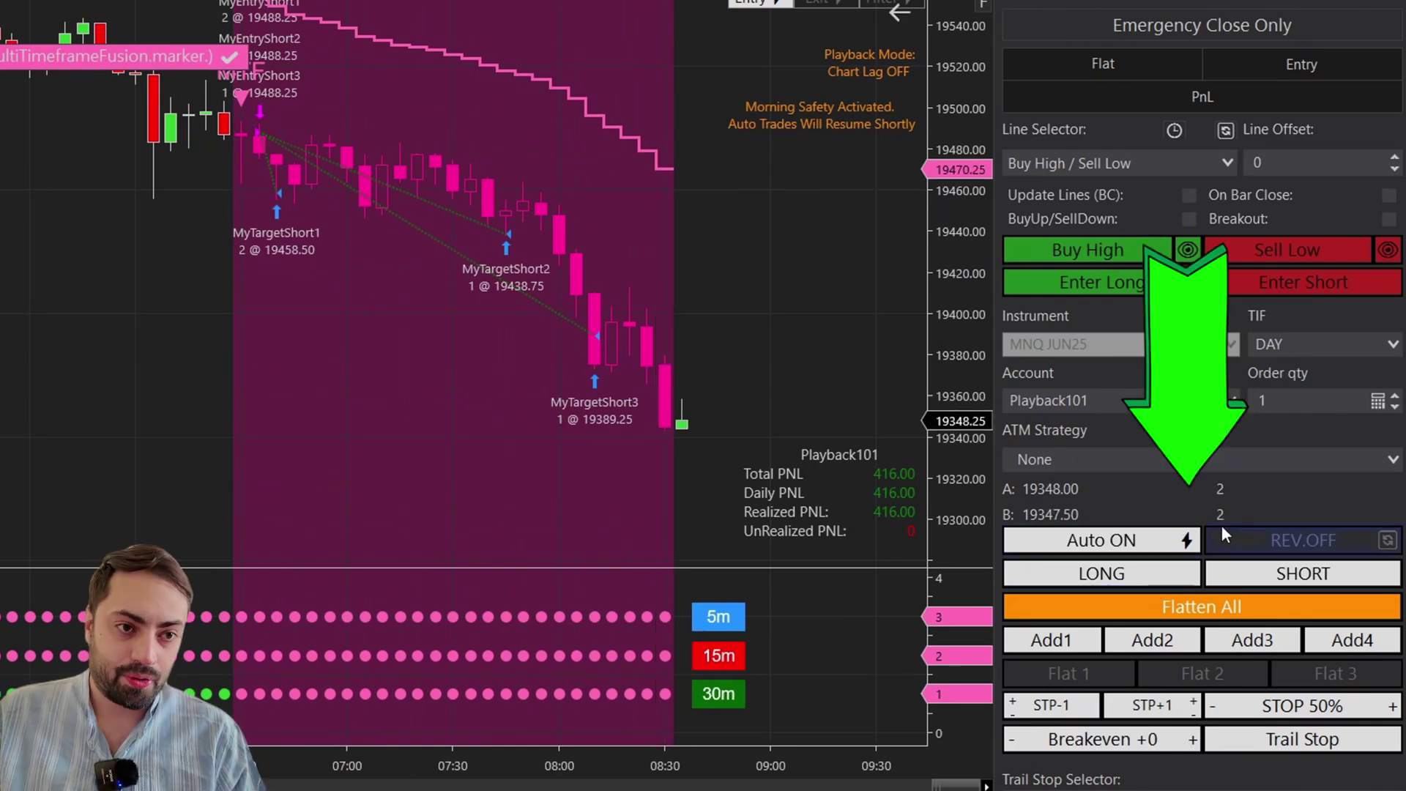
pyautogui.click(1143, 571)
pyautogui.click(1219, 579)
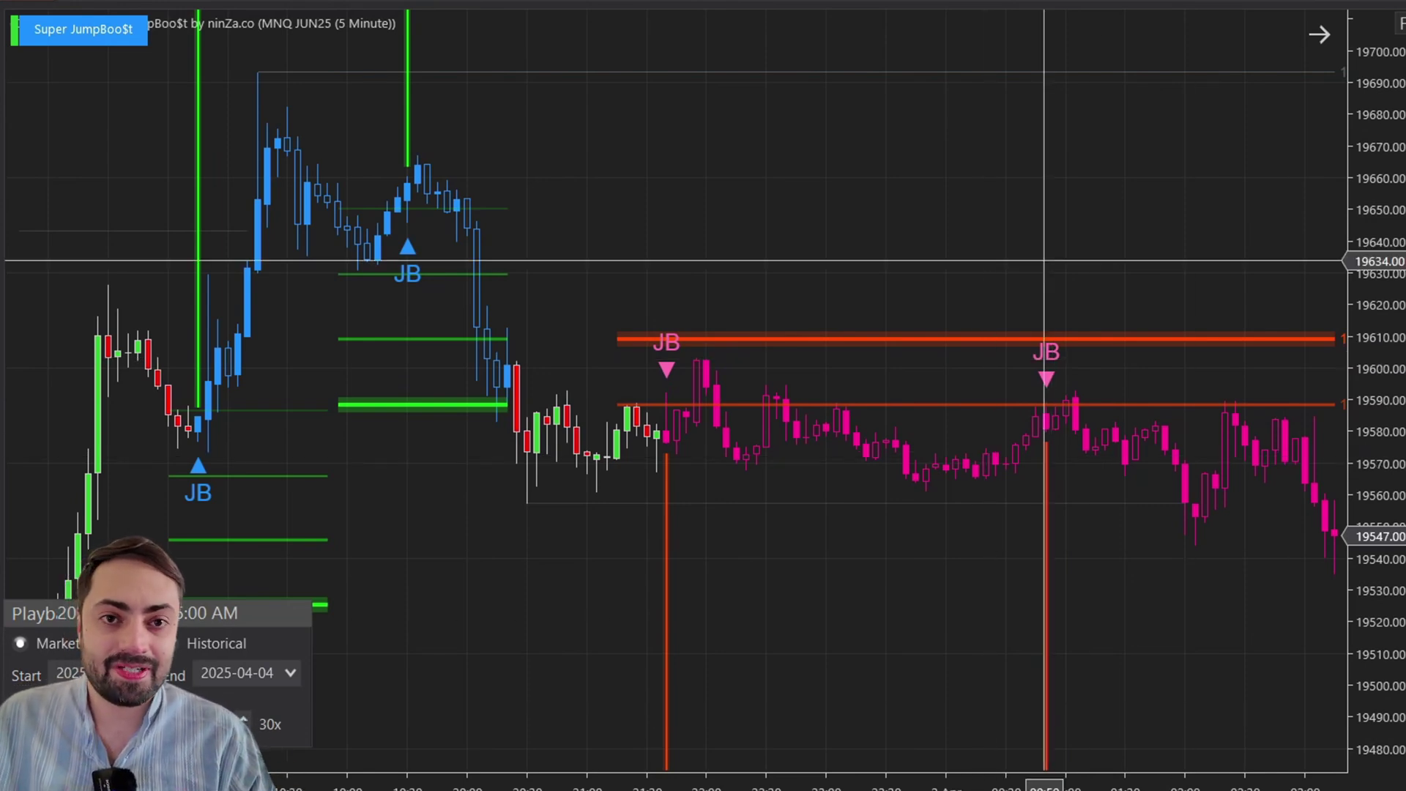
# Step: Set the Super JumpBoo$t indicator's Marker: Rendering Method to Builtin and apply the change to the chart
pyautogui.rightClick(890, 215)
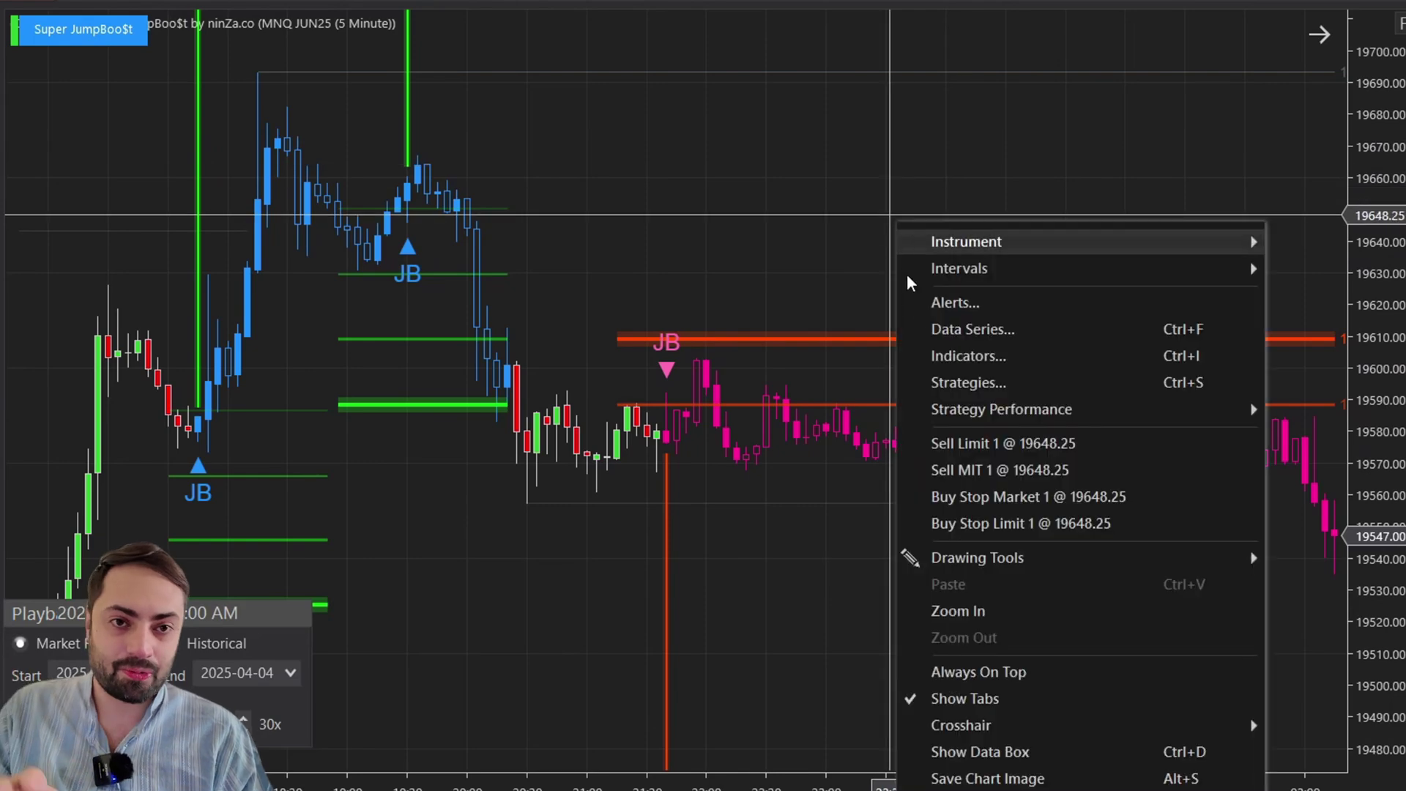
pyautogui.click(946, 358)
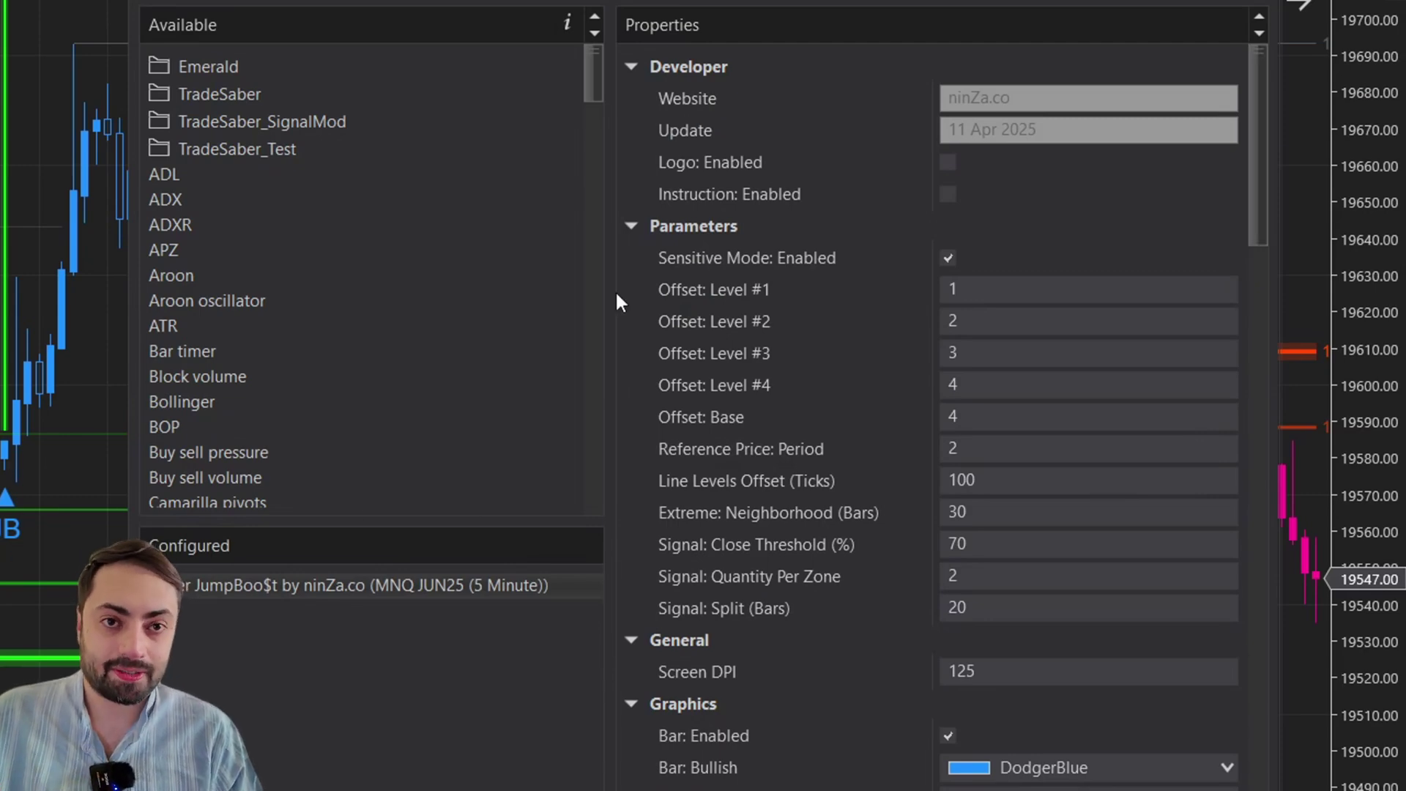
pyautogui.moveTo(1263, 179); pyautogui.dragTo(1184, 594)
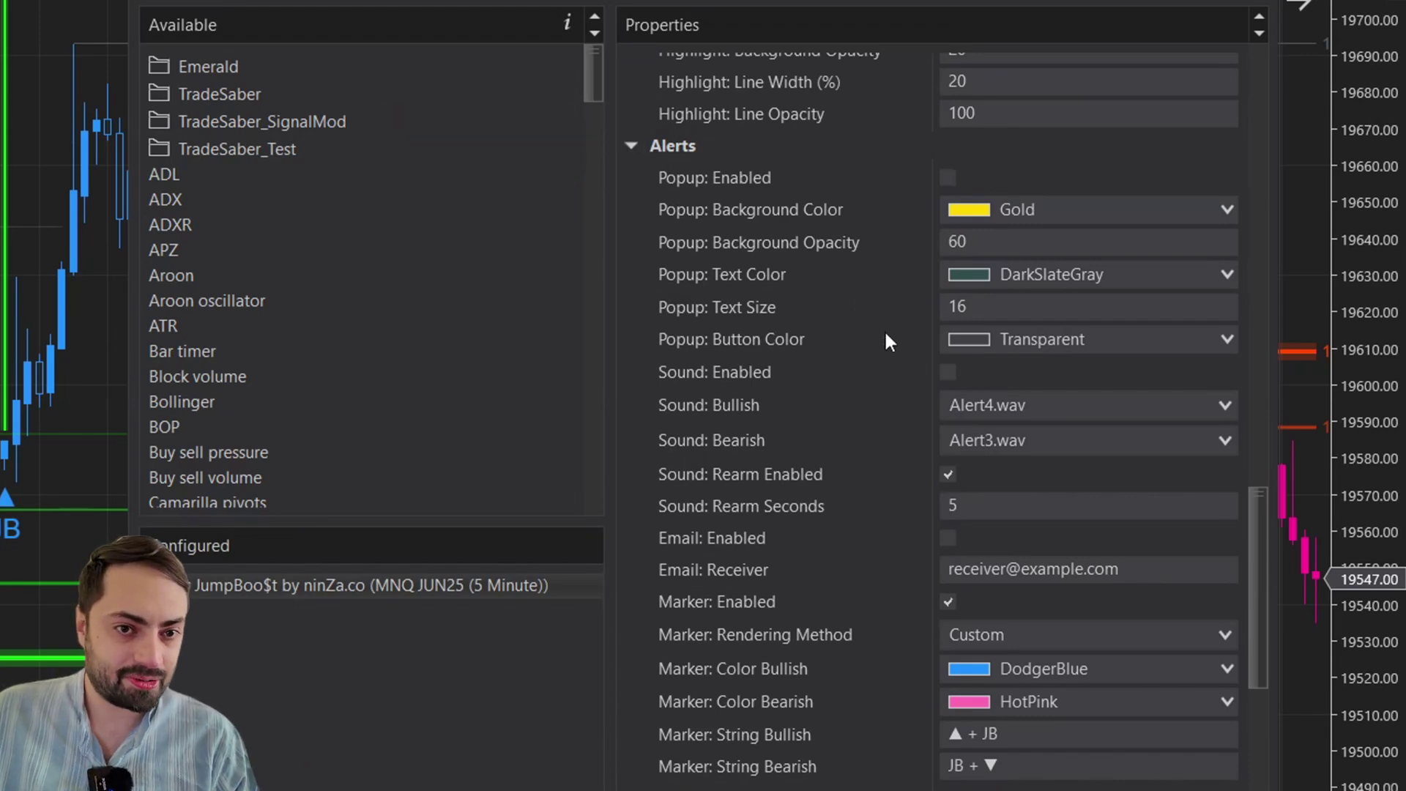
pyautogui.moveTo(766, 635)
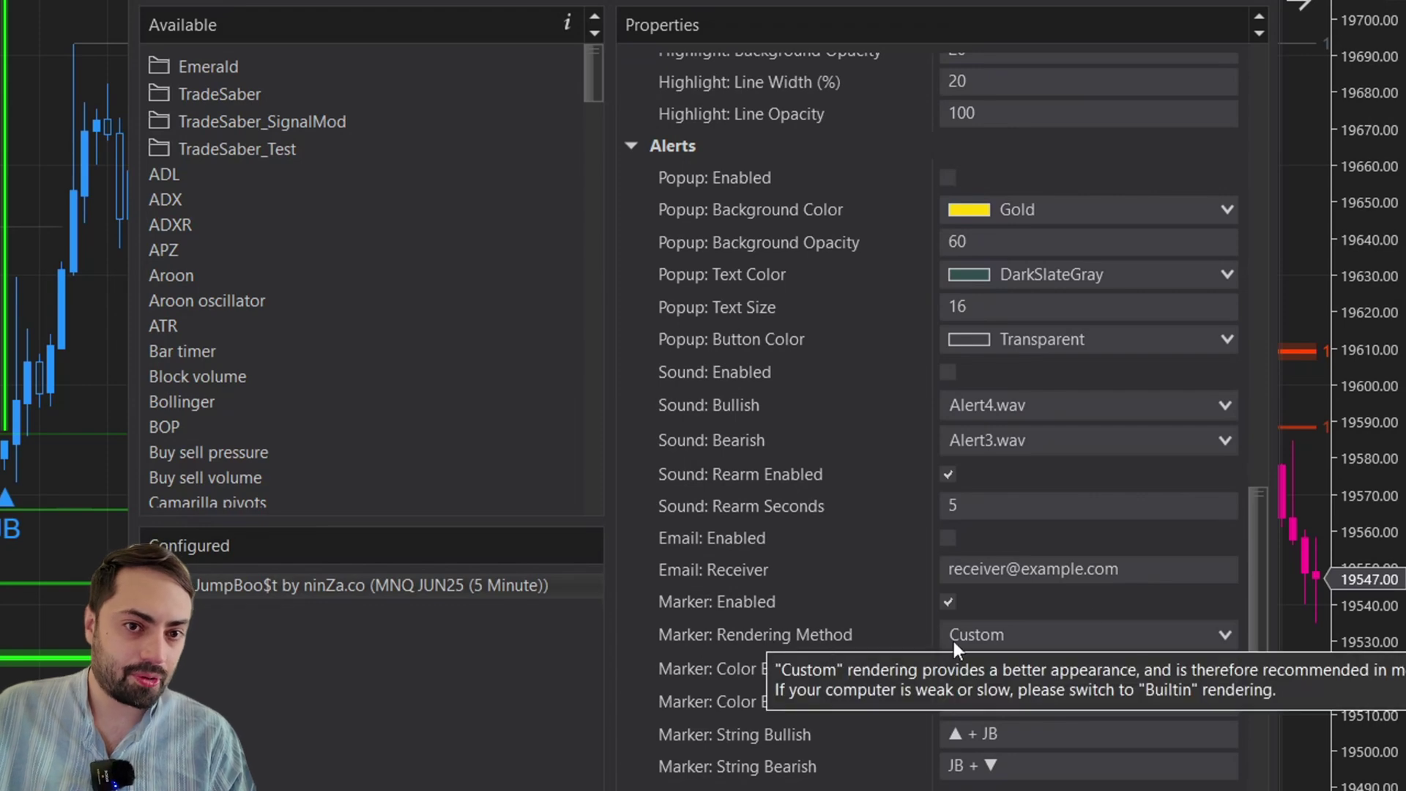
pyautogui.moveTo(1246, 569); pyautogui.dragTo(1255, 607)
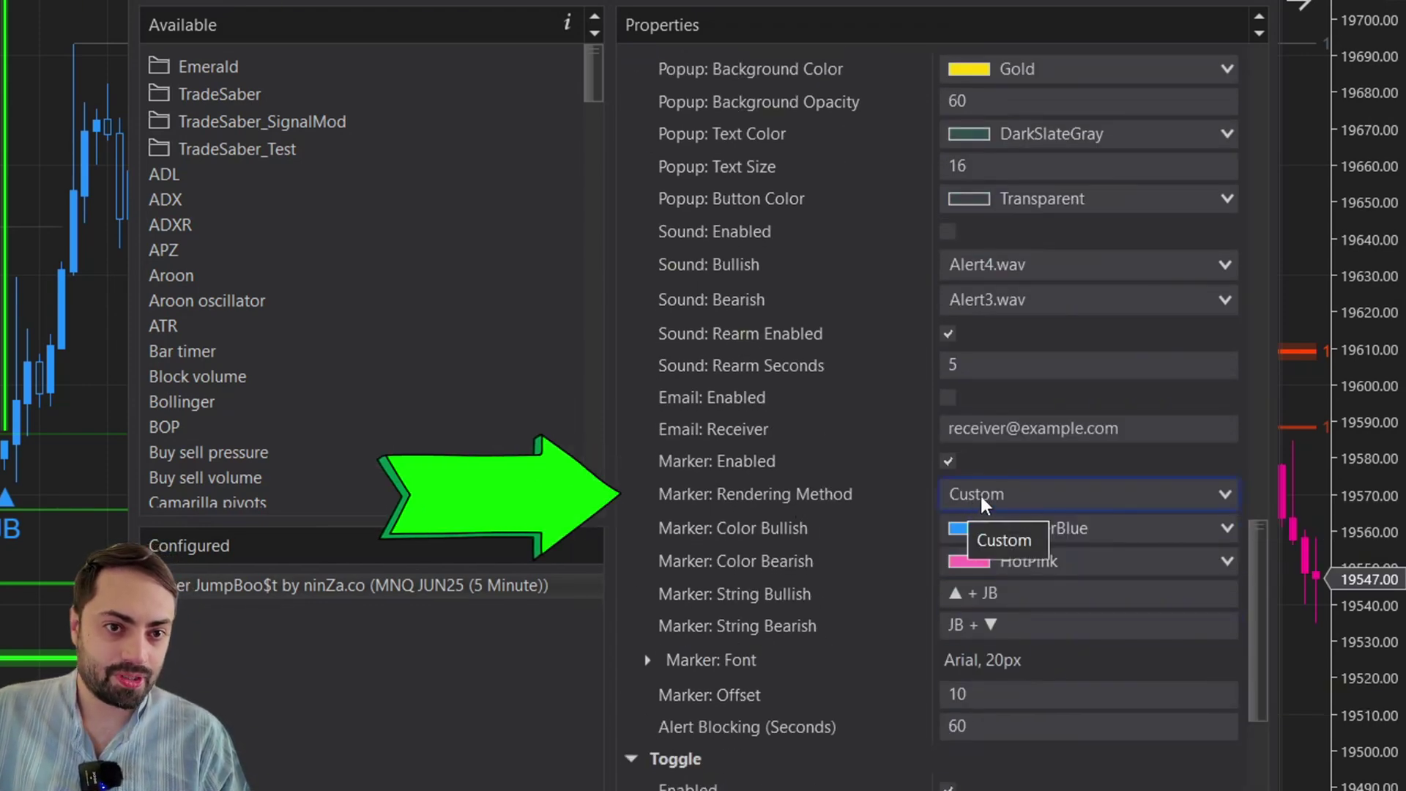
pyautogui.click(1005, 491)
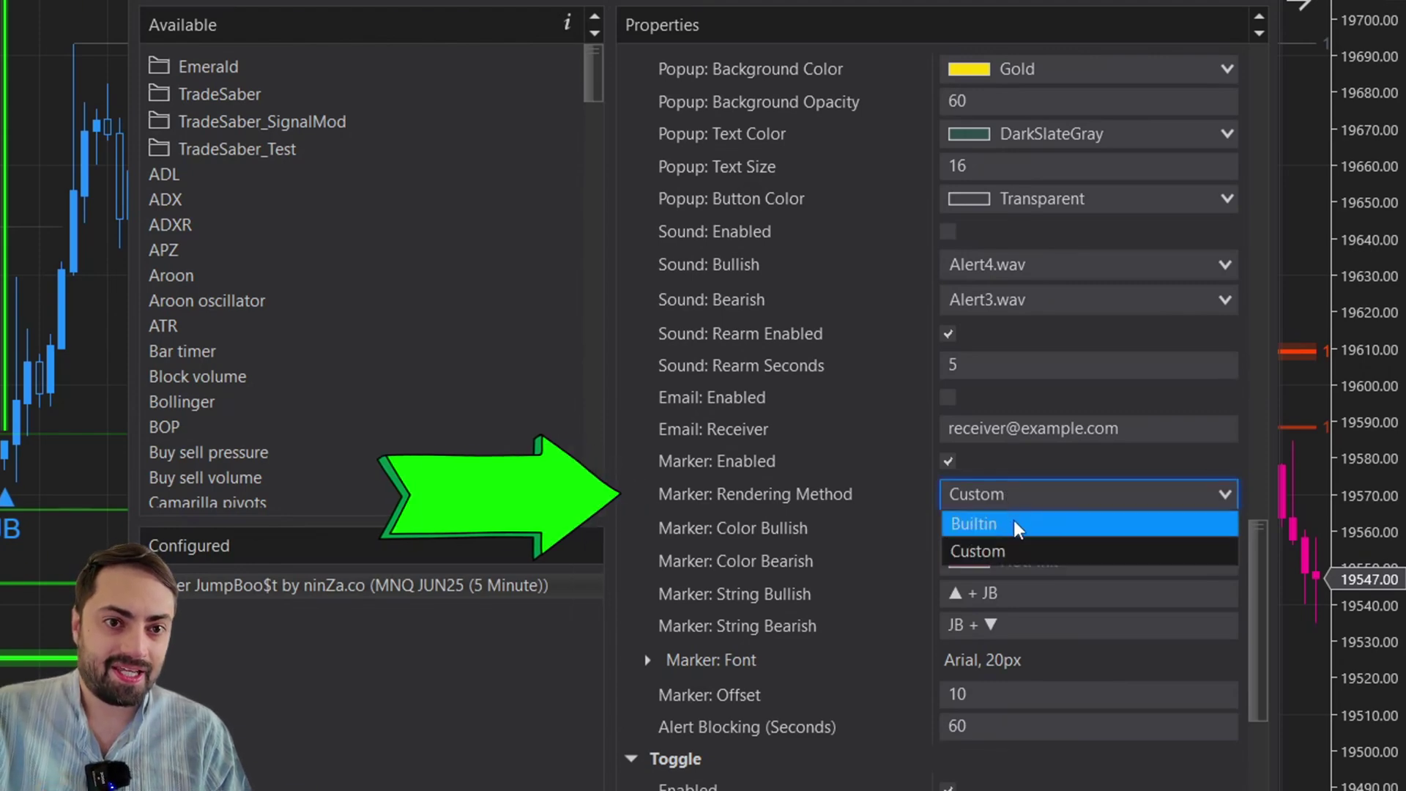
pyautogui.click(1013, 522)
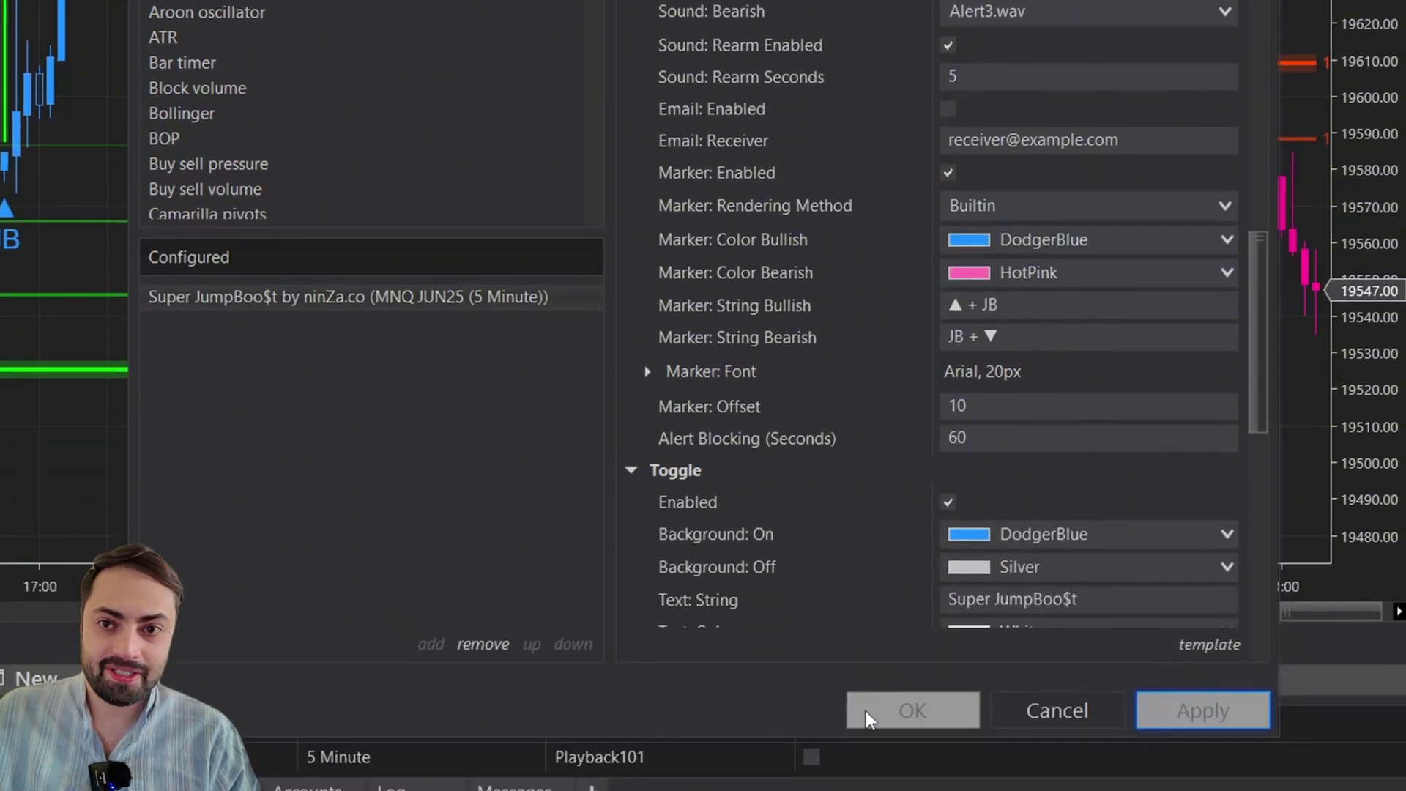
pyautogui.click(866, 711)
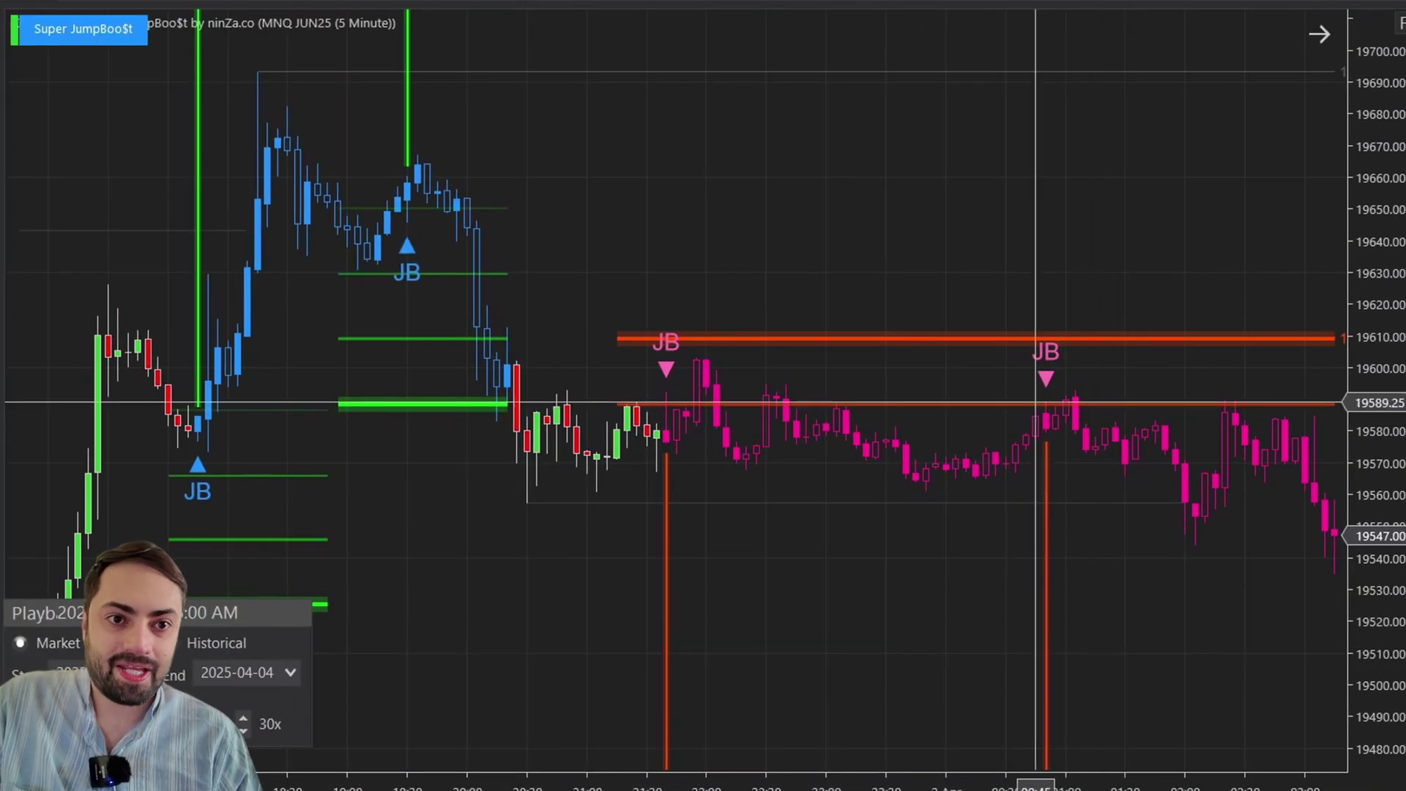
# Step: Capture the latest JB marker's drawing properties with Snipping Tool and copy its tag ninZaSuperJumpBoost.marker.2013 from the image
pyautogui.click(1037, 366)
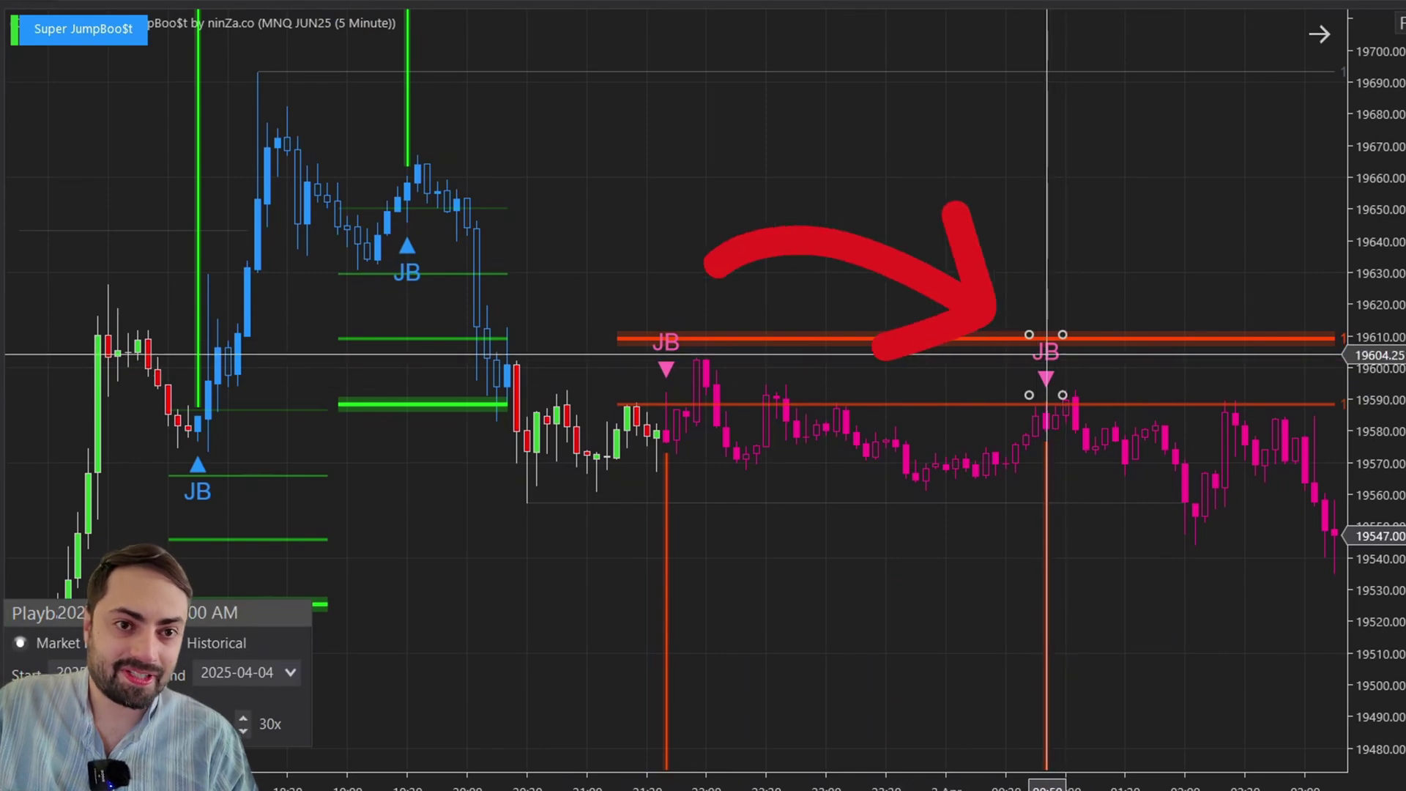
pyautogui.doubleClick(1053, 362)
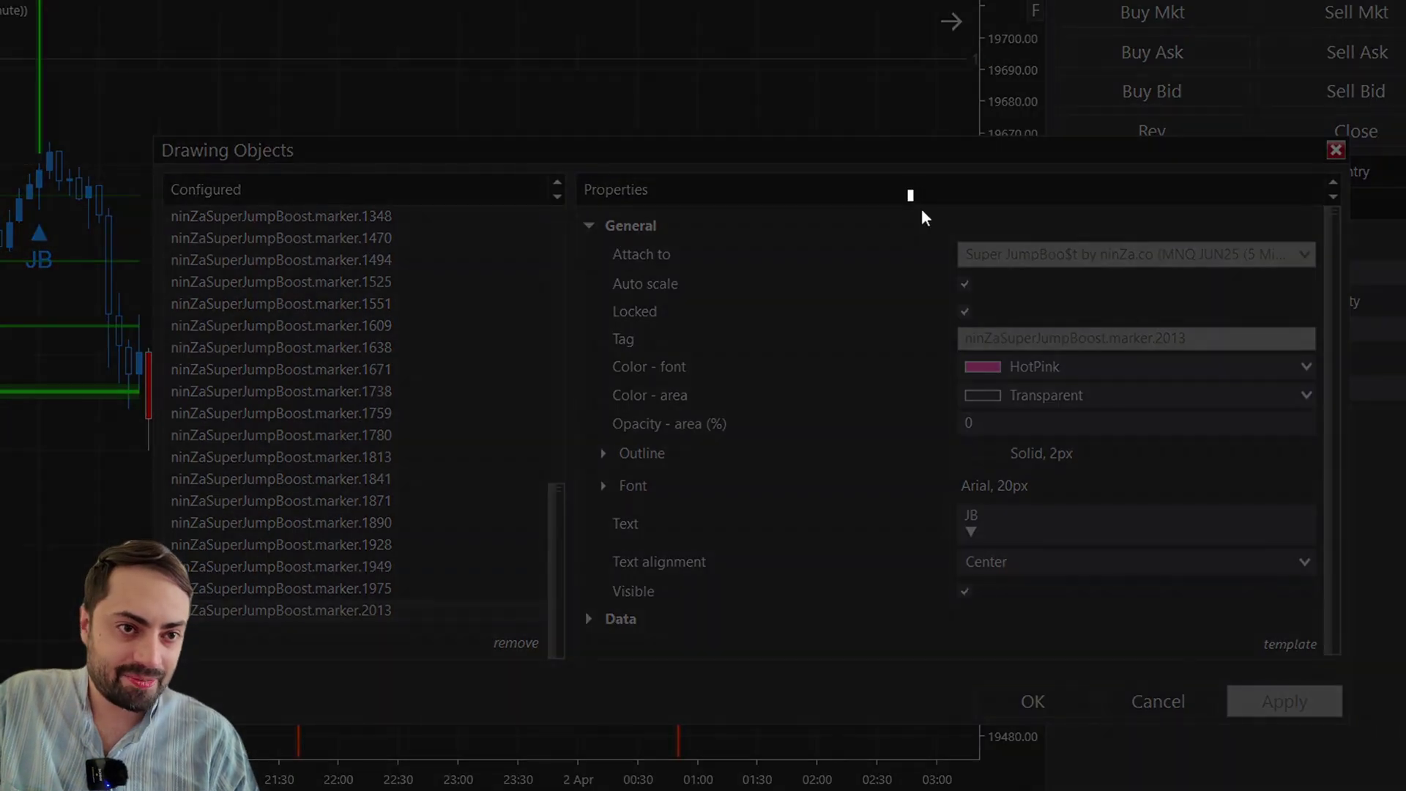
pyautogui.moveTo(908, 190); pyautogui.dragTo(1315, 510)
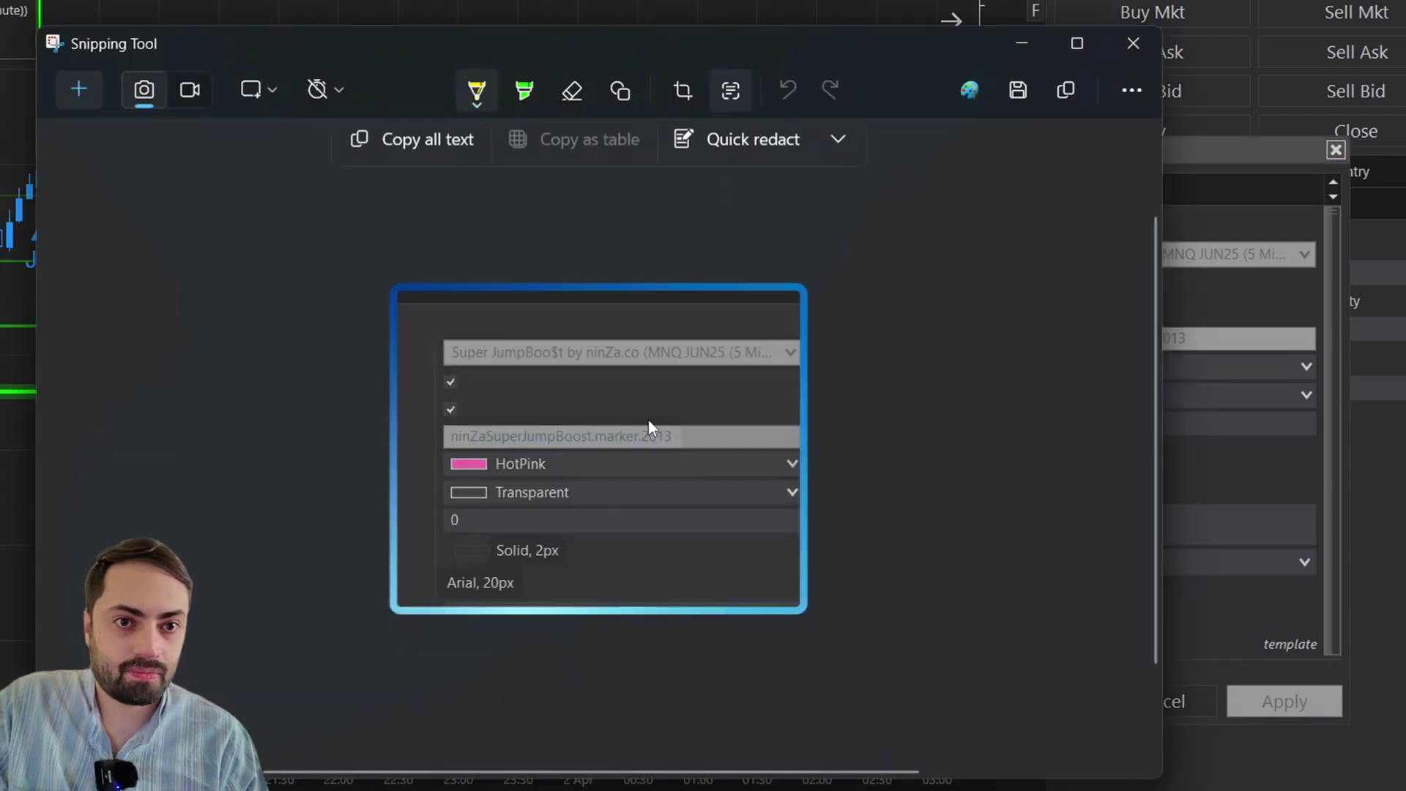
pyautogui.doubleClick(648, 433)
pyautogui.hotkey('ctrl', 'c')
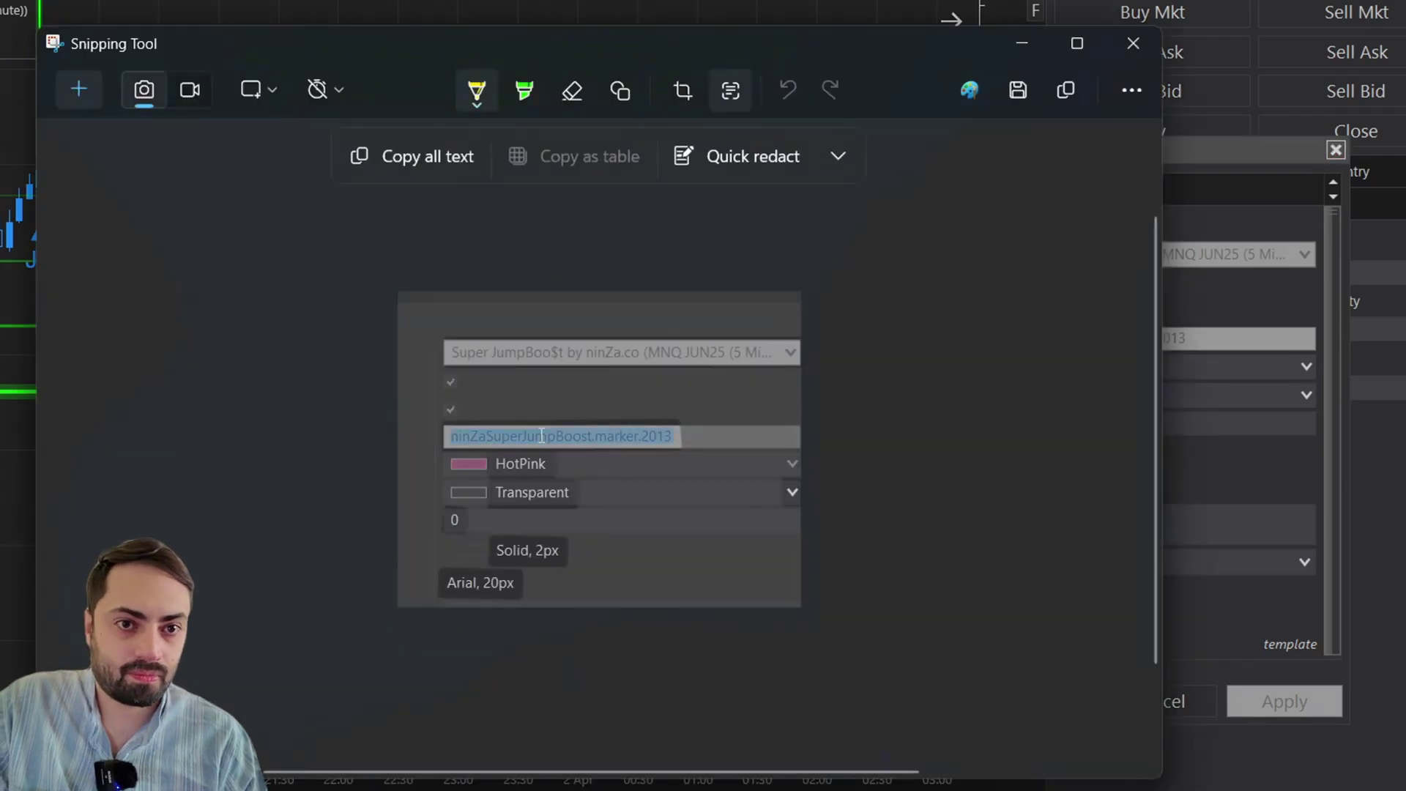
pyautogui.click(1020, 44)
pyautogui.click(1147, 697)
# Step: Set the Predator strategy's Long Signal ENTRY Tag to ninZaSuperJumpBoost.marker. without the bar number
pyautogui.rightClick(744, 254)
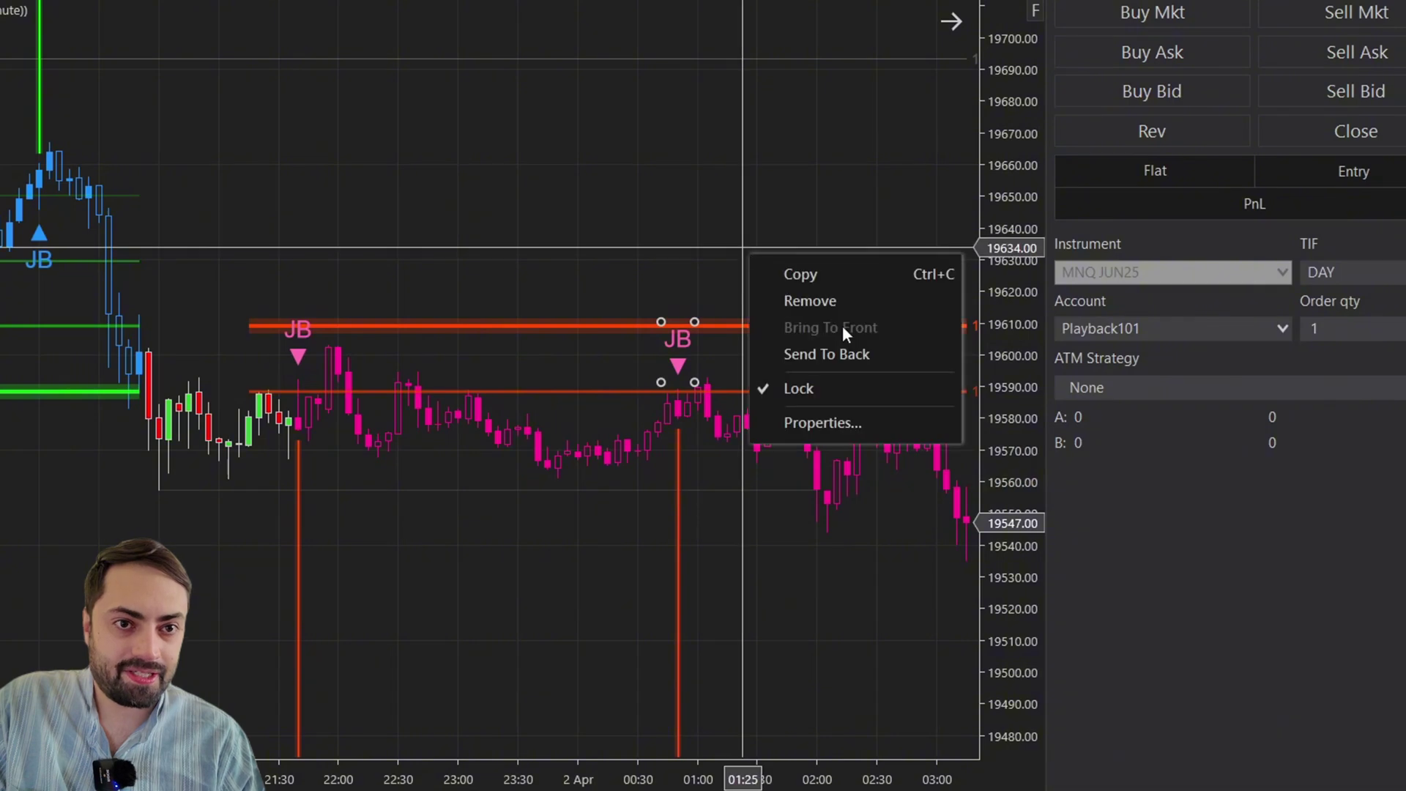
pyautogui.click(628, 241)
pyautogui.rightClick(627, 147)
pyautogui.click(751, 285)
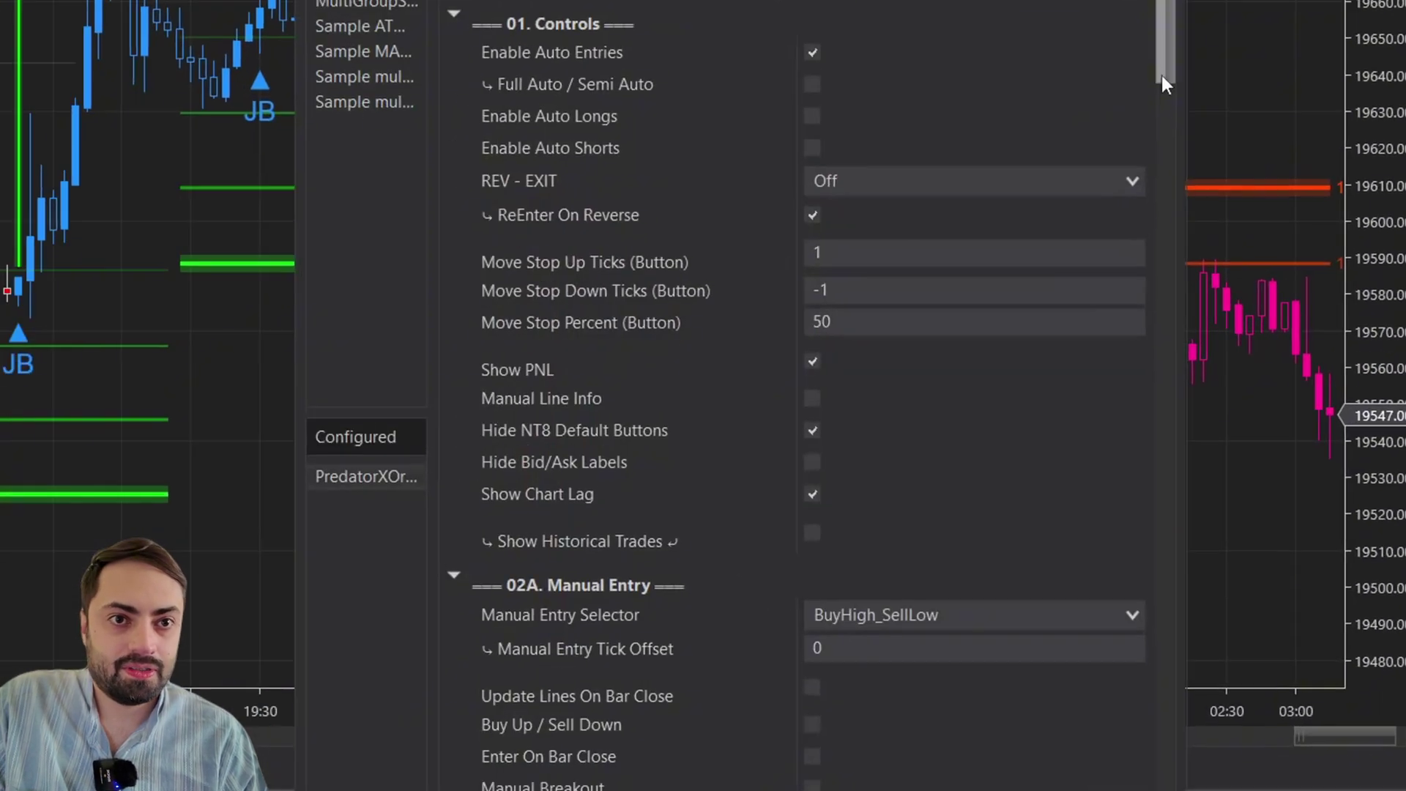
pyautogui.scroll(-1, 1166, 77)
pyautogui.moveTo(1171, 87); pyautogui.dragTo(1182, 259)
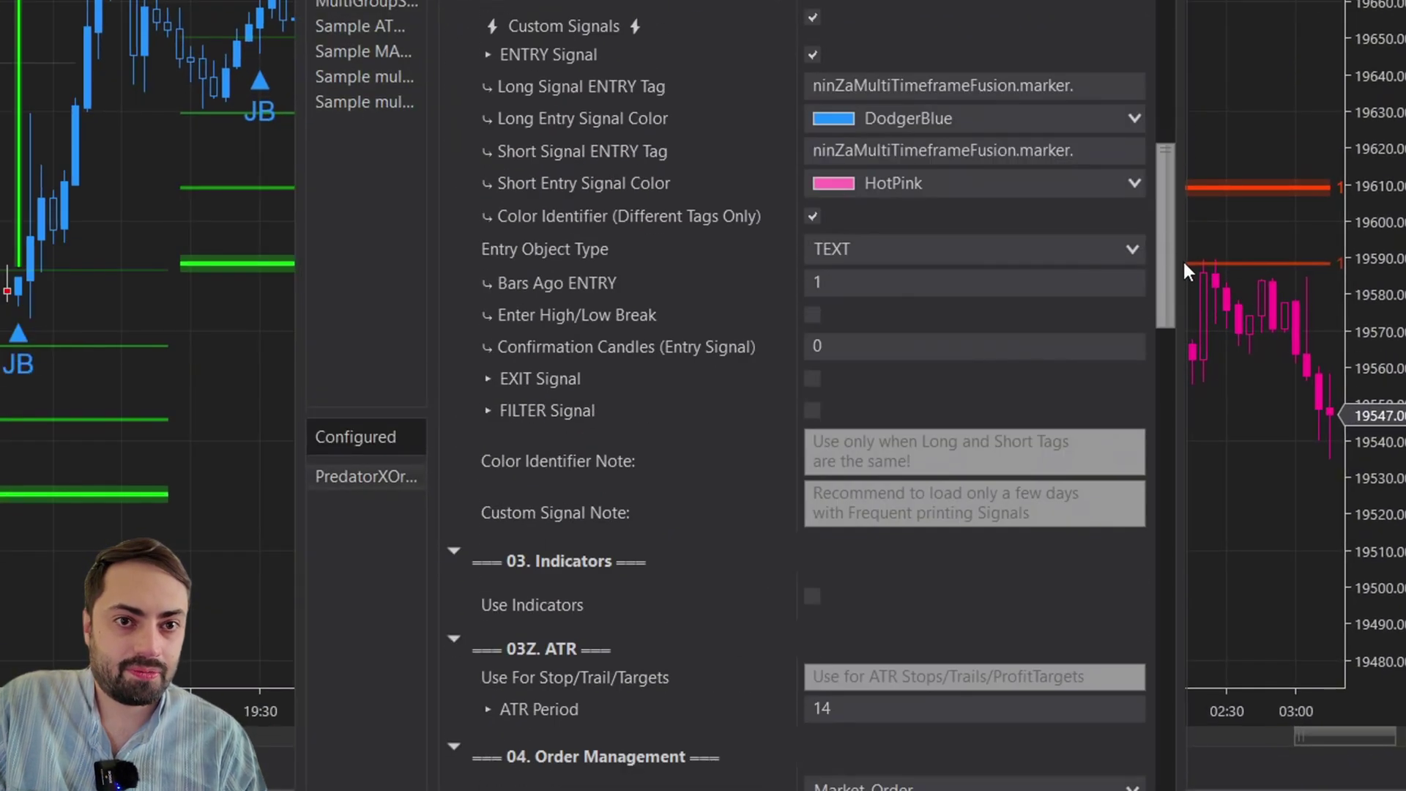
pyautogui.click(1095, 87)
pyautogui.write('ninZaSuperJumpBoost.marker.013')
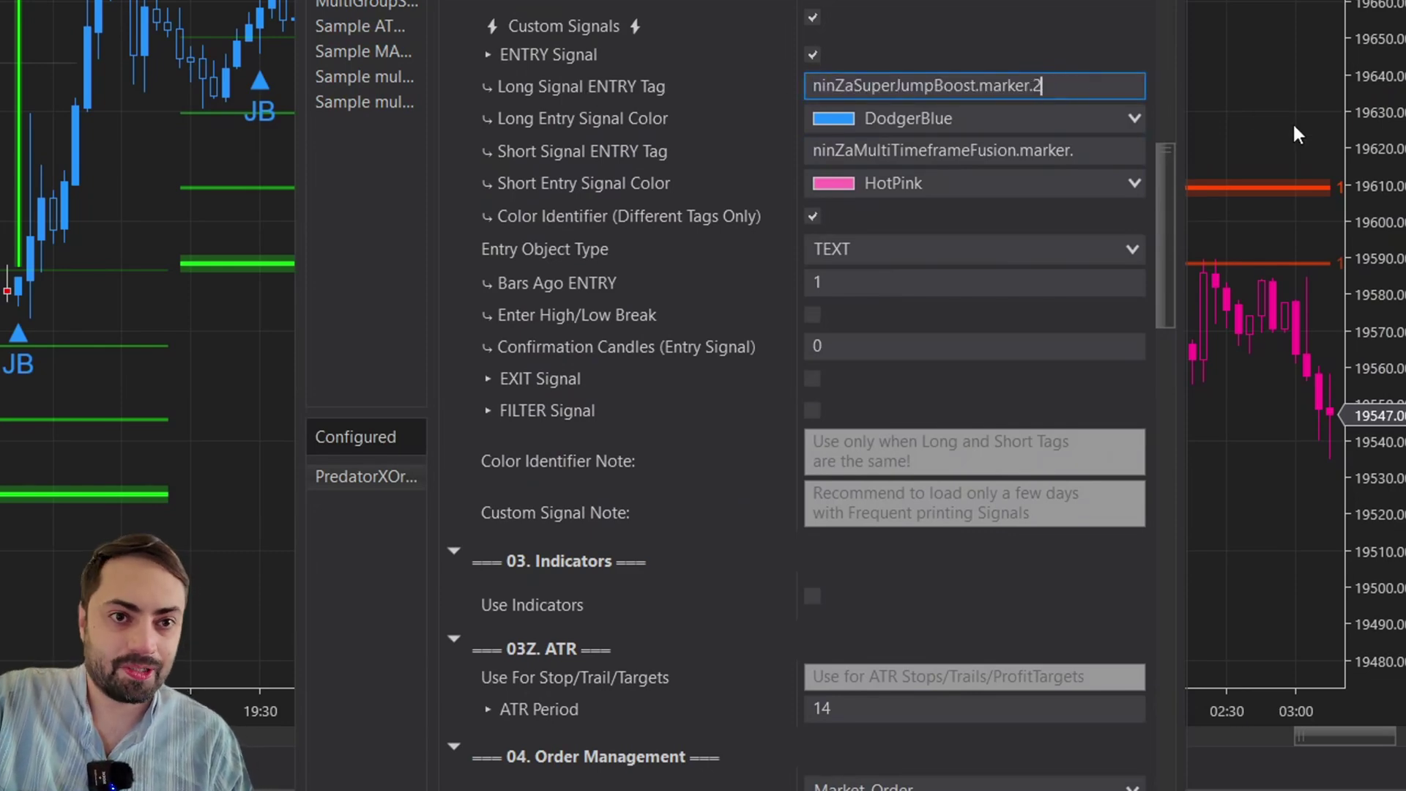
pyautogui.press('BackSpace')
# Step: Set the Short Signal ENTRY Tag to ninZaSuperJumpBoost.marker. and confirm the strategy settings
pyautogui.click(1106, 150)
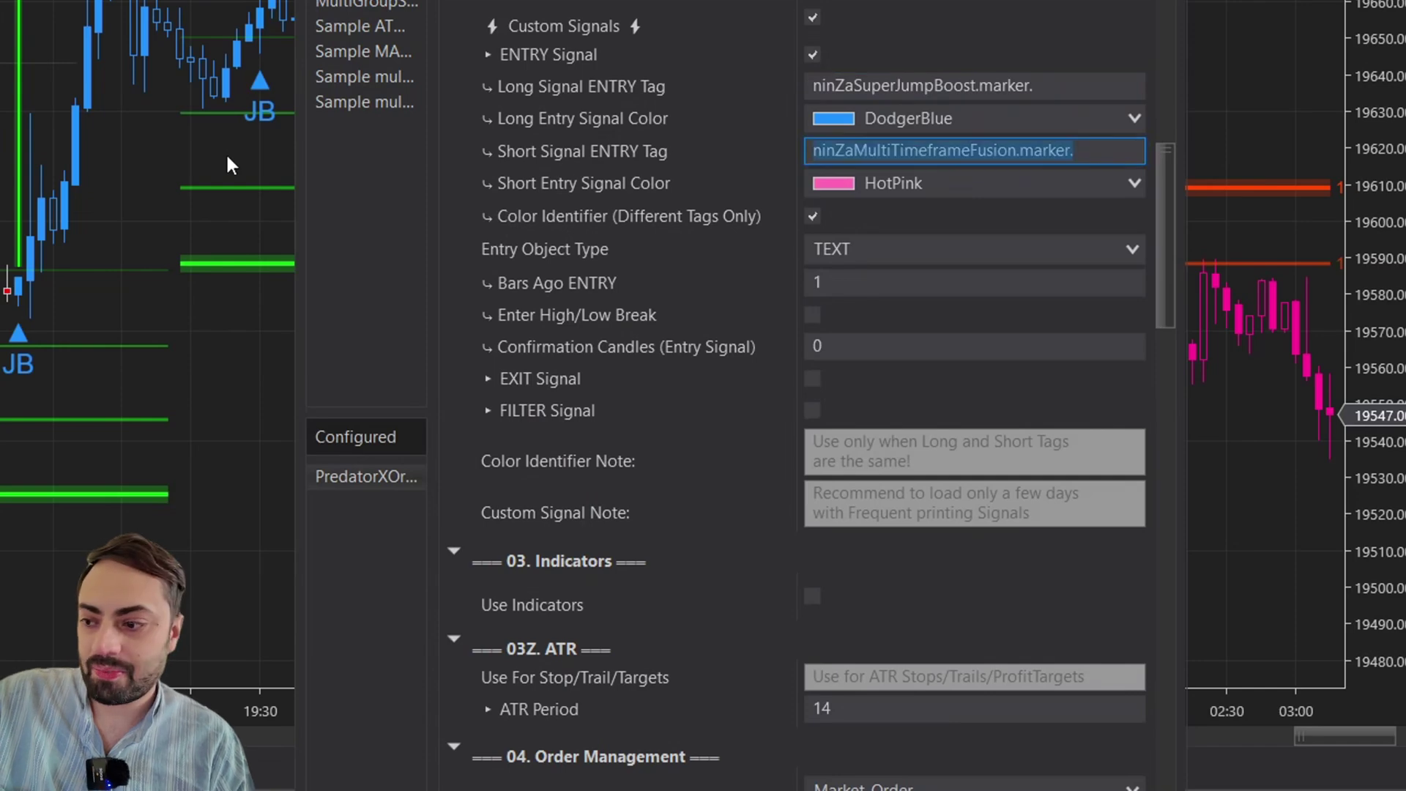
pyautogui.hotkey('ctrl', 'v')
pyautogui.press('BackSpace')
pyautogui.press('BackSpace')
pyautogui.press('BackSpace')
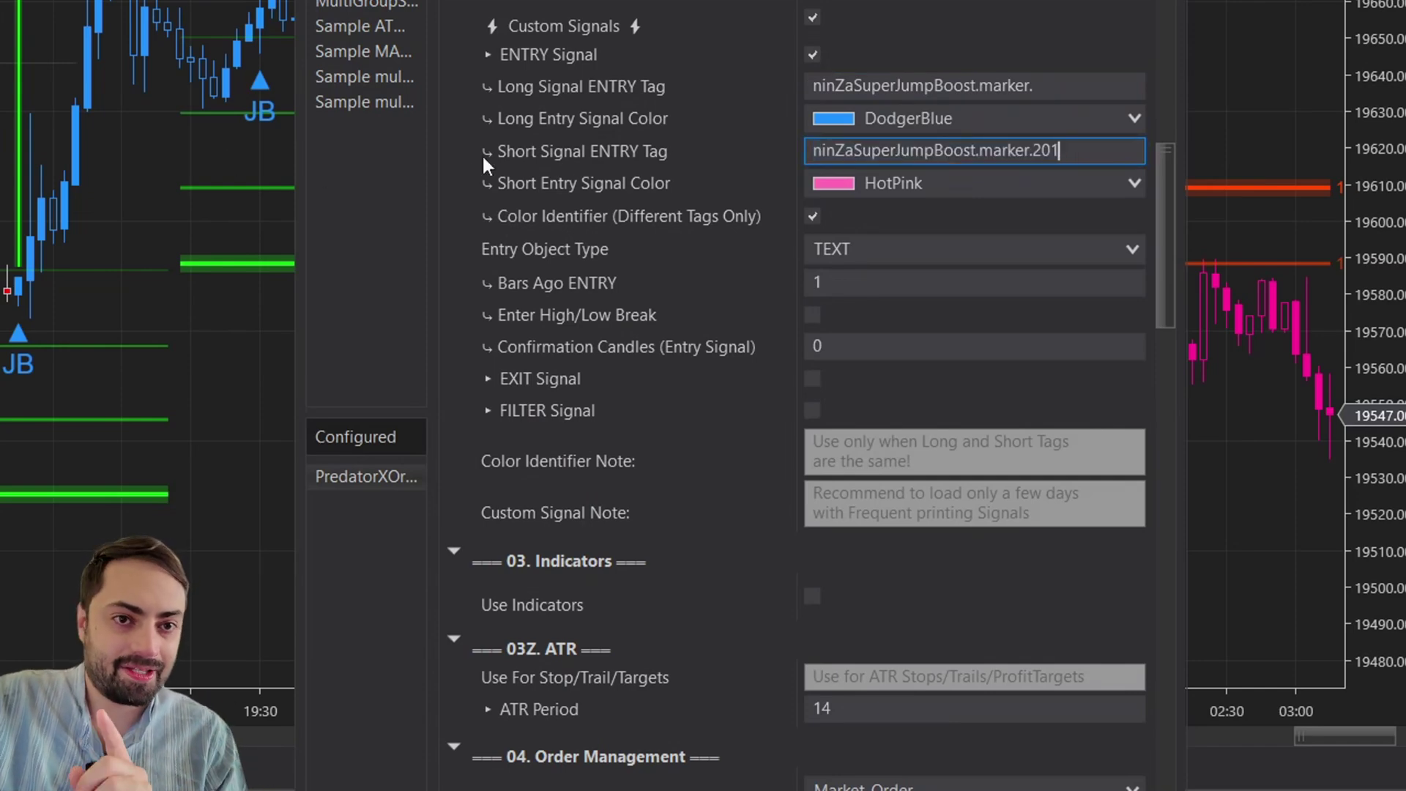
pyautogui.press('BackSpace')
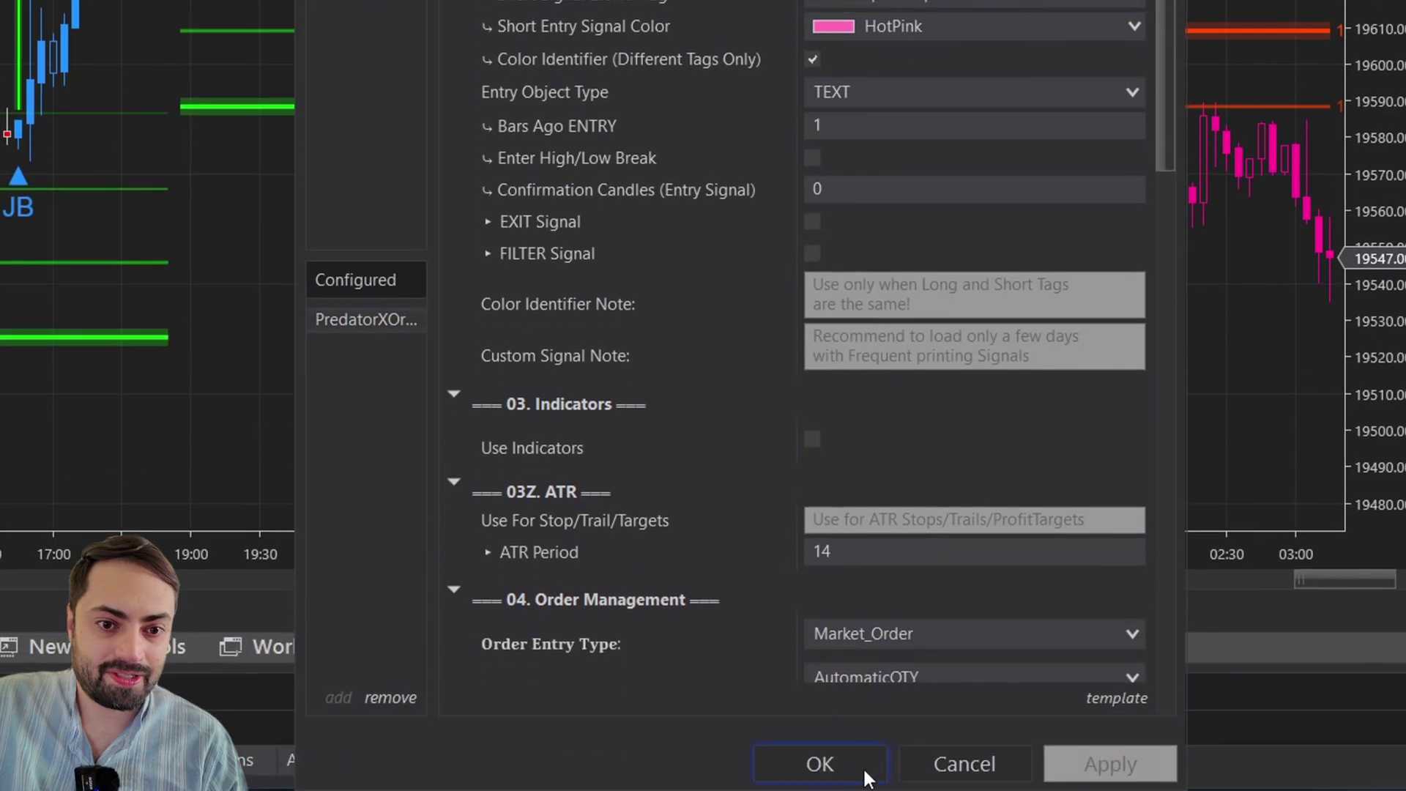
pyautogui.click(815, 763)
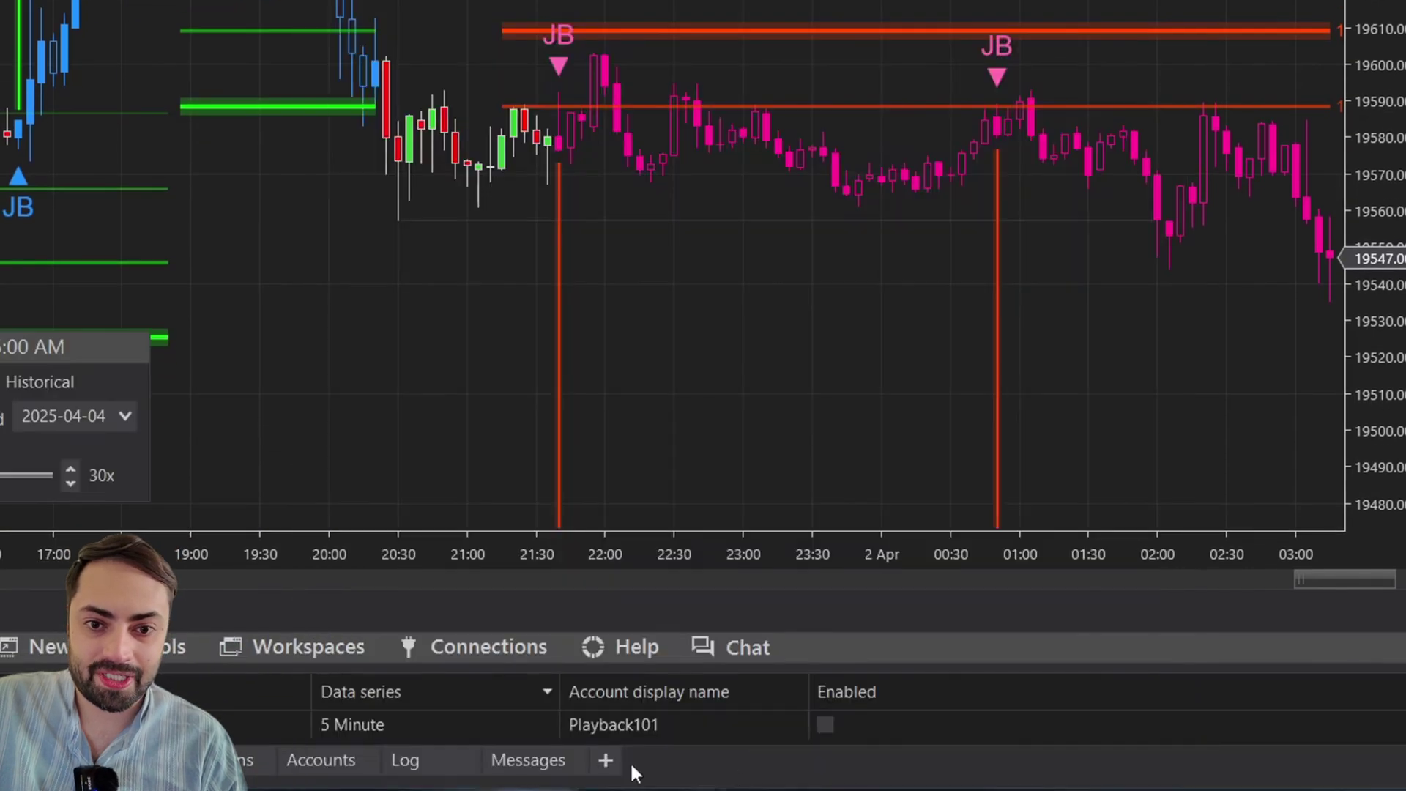
# Step: Enable the 5 Minute strategy on Playback101 and turn on both the LONG and SHORT auto-trade directions
pyautogui.click(824, 725)
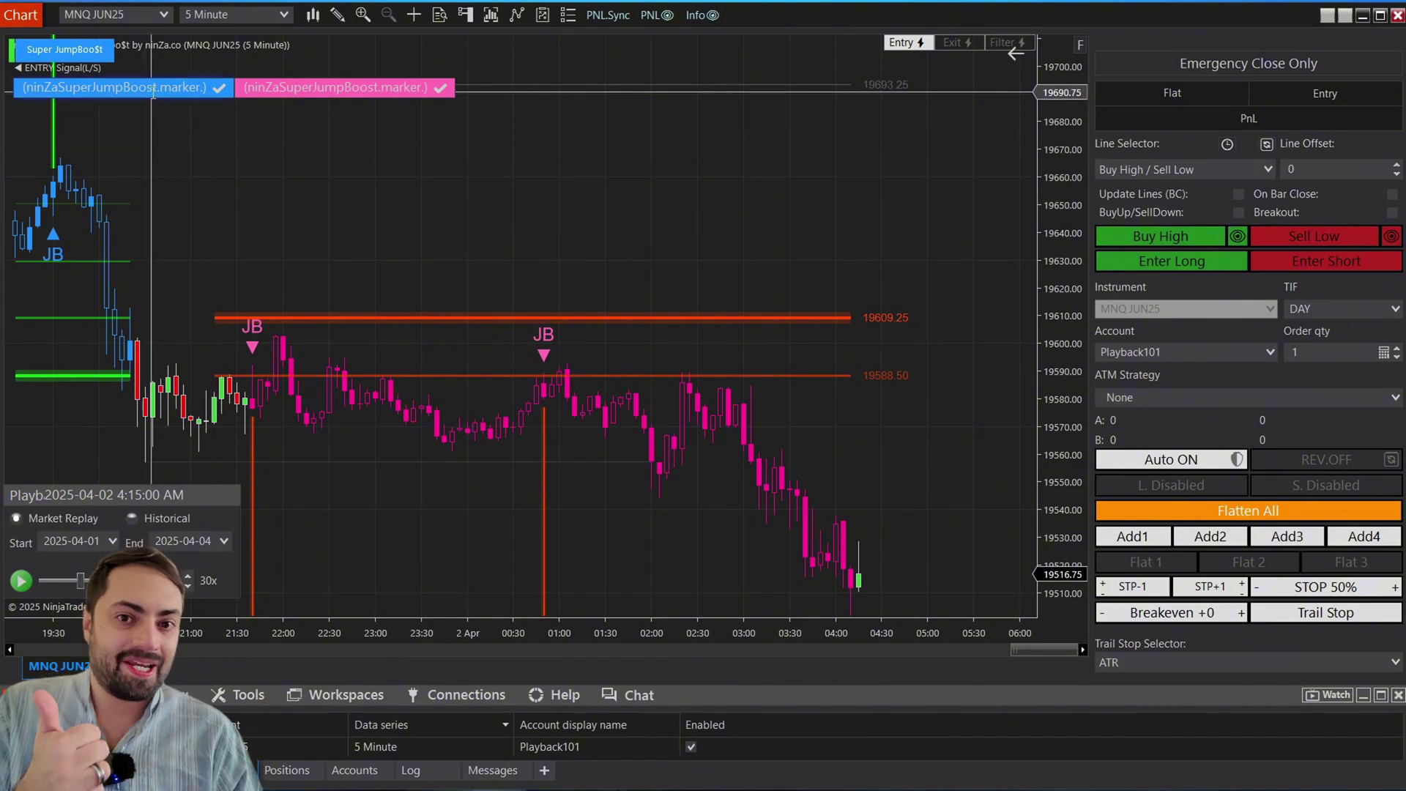
pyautogui.click(1171, 486)
pyautogui.click(1264, 489)
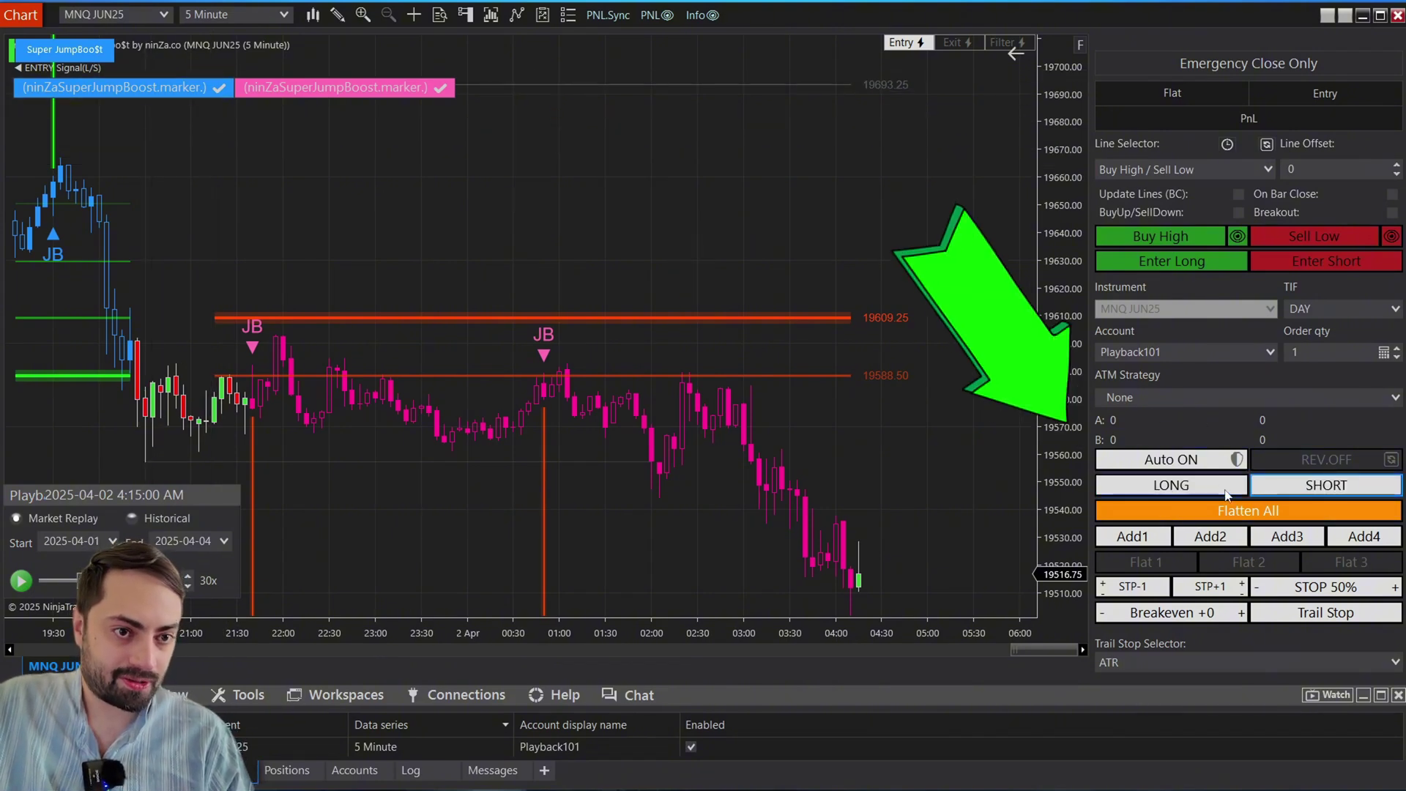
# Step: Run the market replay at Max speed until a JB short entry fills, adjust the chart's time axis and slow the replay to 15x
pyautogui.click(20, 581)
pyautogui.click(189, 576)
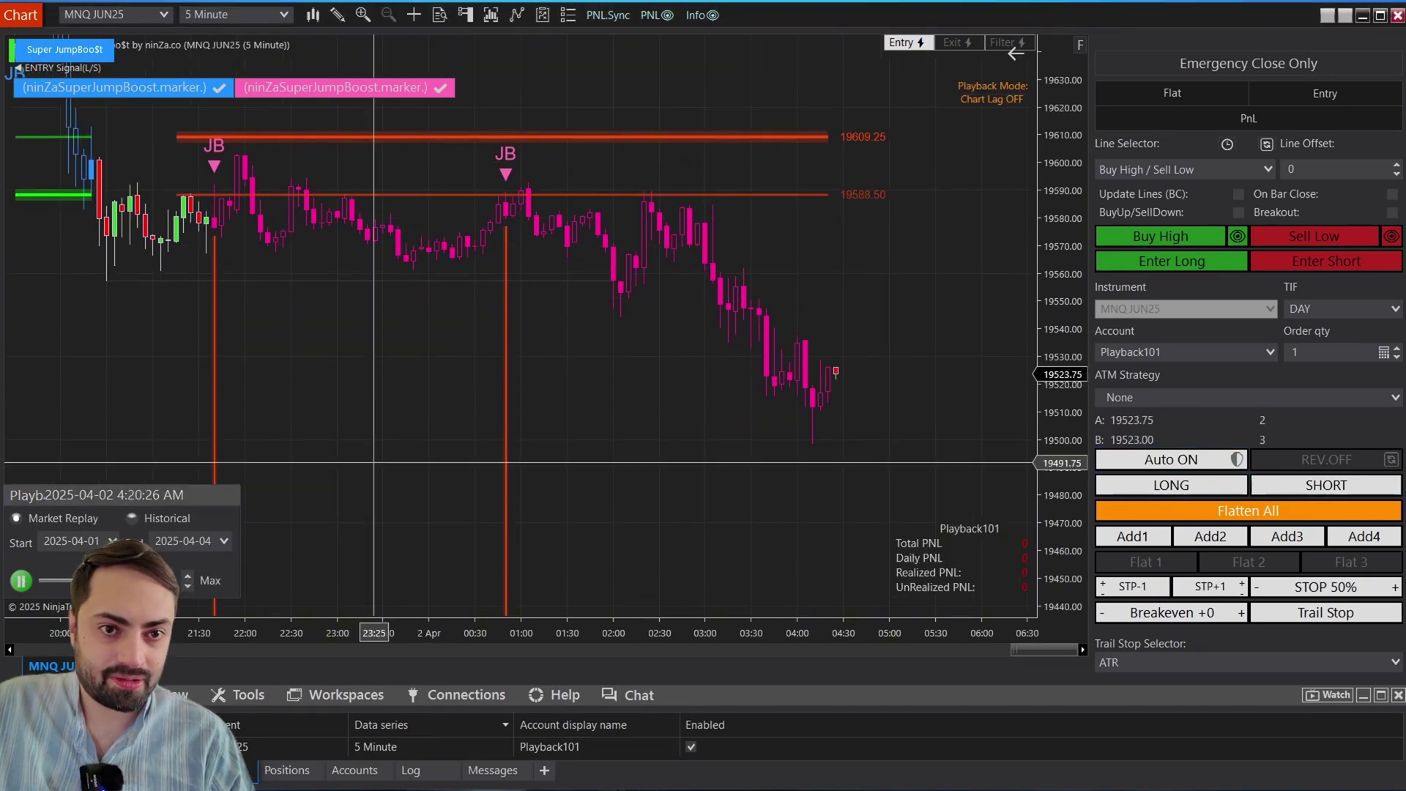
pyautogui.moveTo(882, 633); pyautogui.dragTo(810, 633)
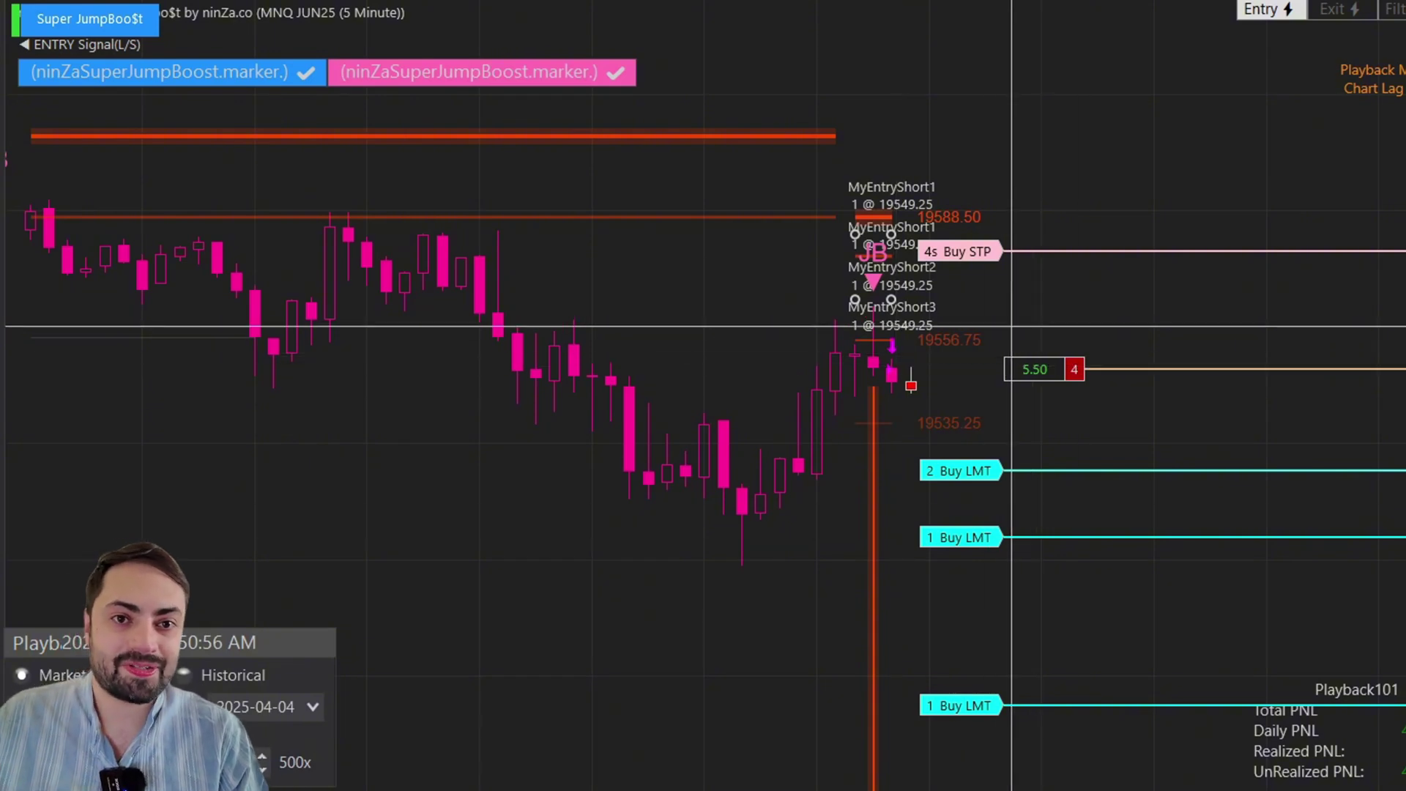
pyautogui.click(263, 770)
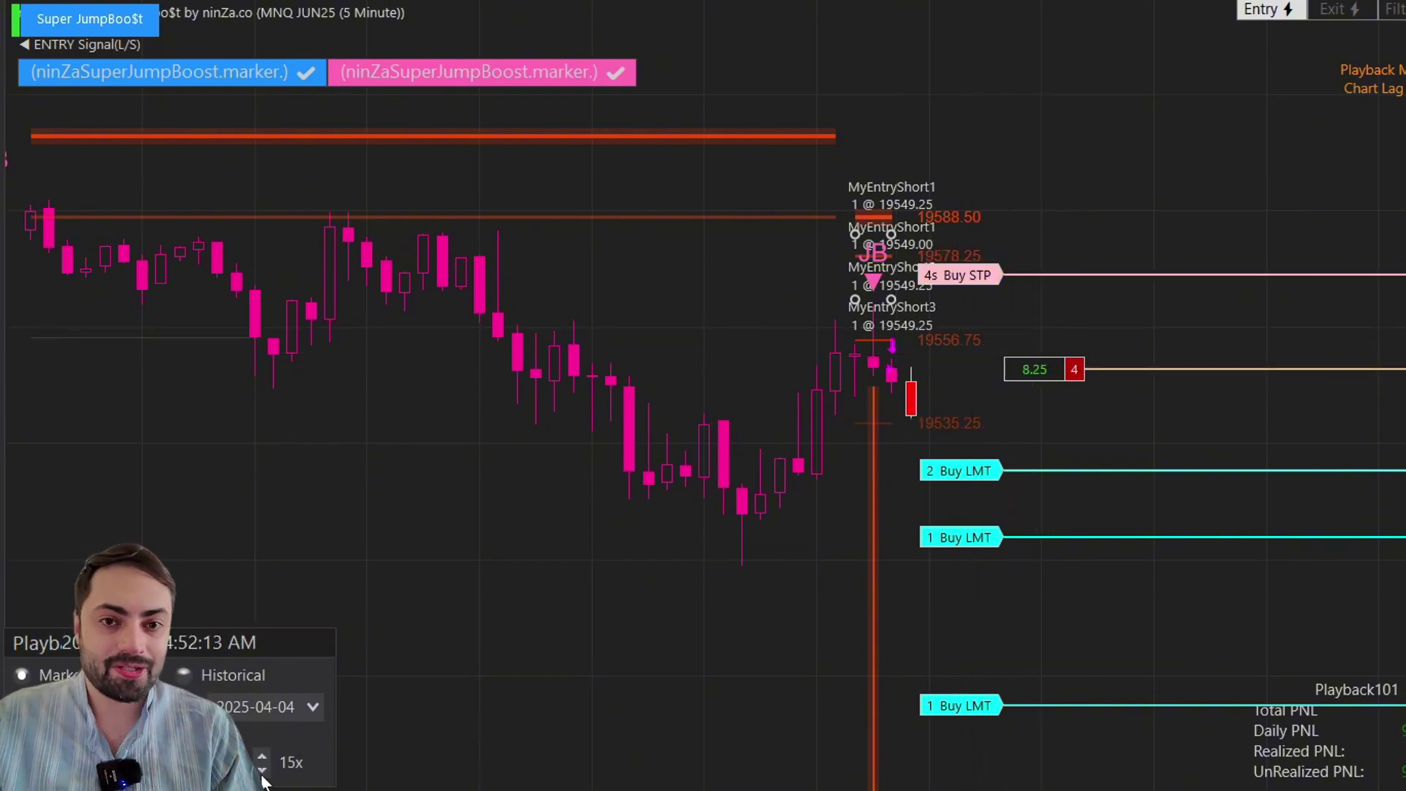